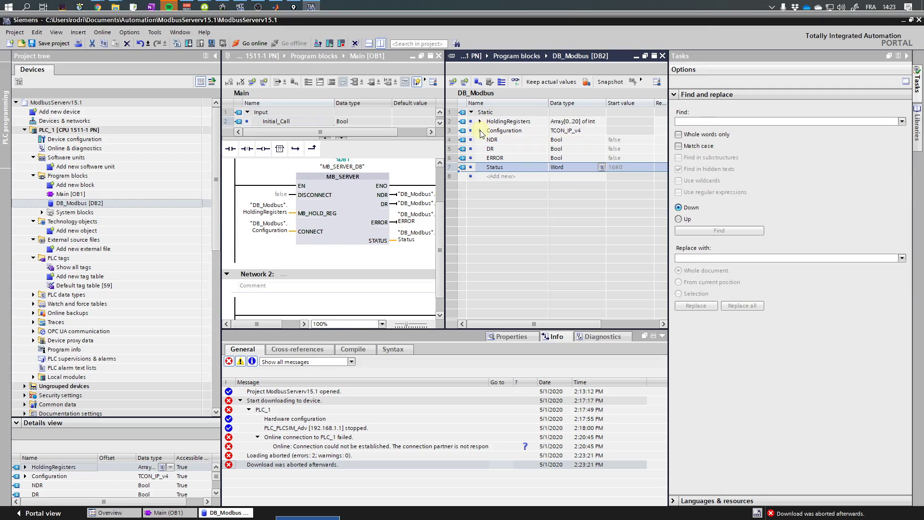
# Expand the Configuration structure in DB_Modbus and consult the MB_SERVER connection parameters in the Modbus/TCP PDF
pyautogui.click(480, 131)
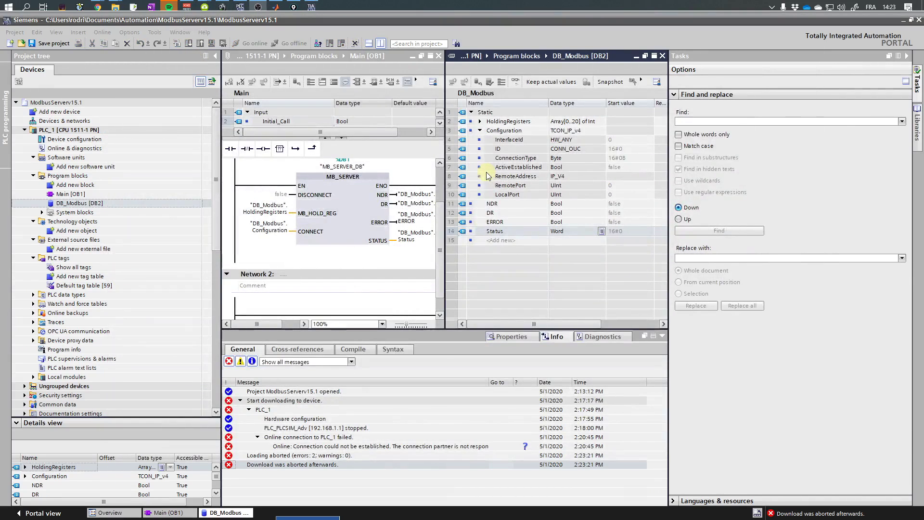
pyautogui.hotkey('alt', 'Tab')
pyautogui.hotkey('alt', 'Tab')
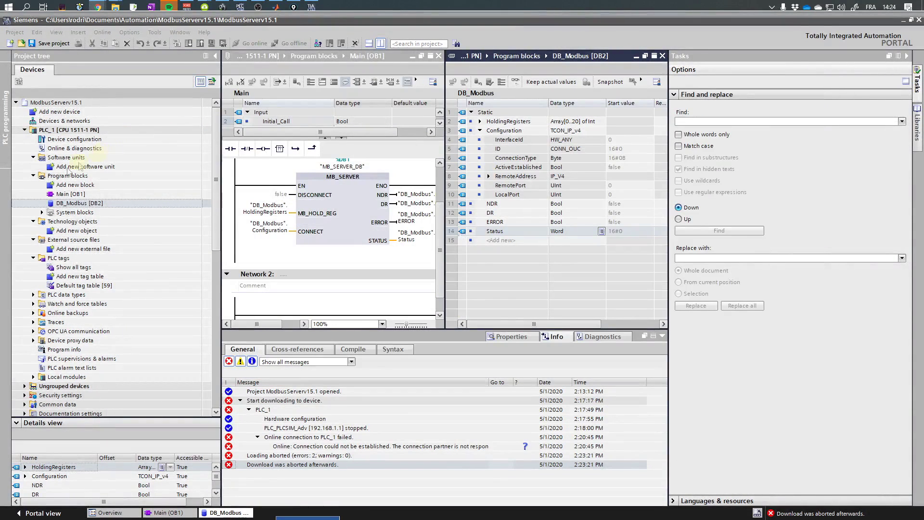
pyautogui.hotkey('alt', 'Tab')
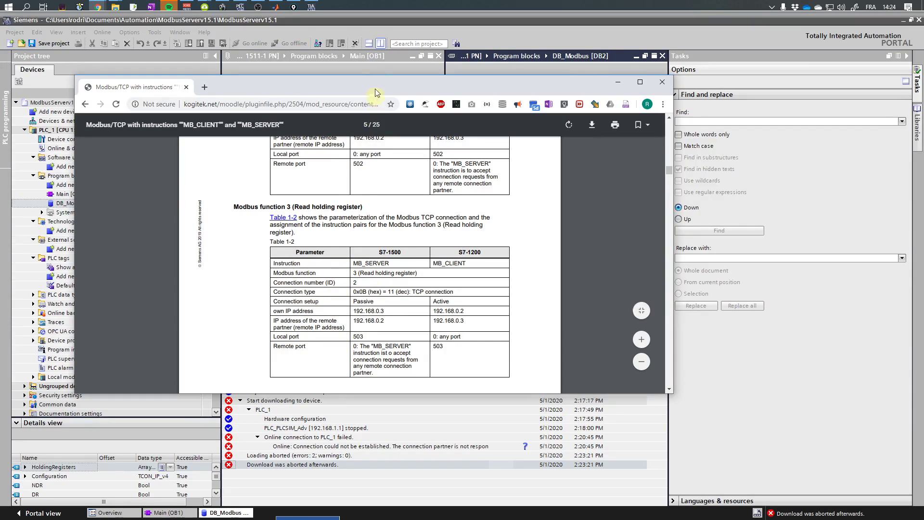
pyautogui.hotkey('alt', 'Tab')
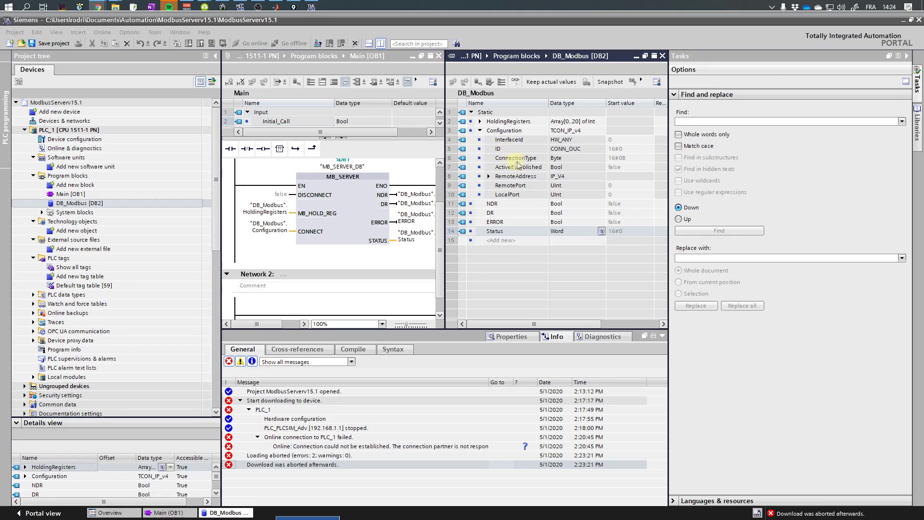
# Make more room for the DB_Modbus table and set the start value of ConnectionType to 11
pyautogui.doubleClick(618, 159)
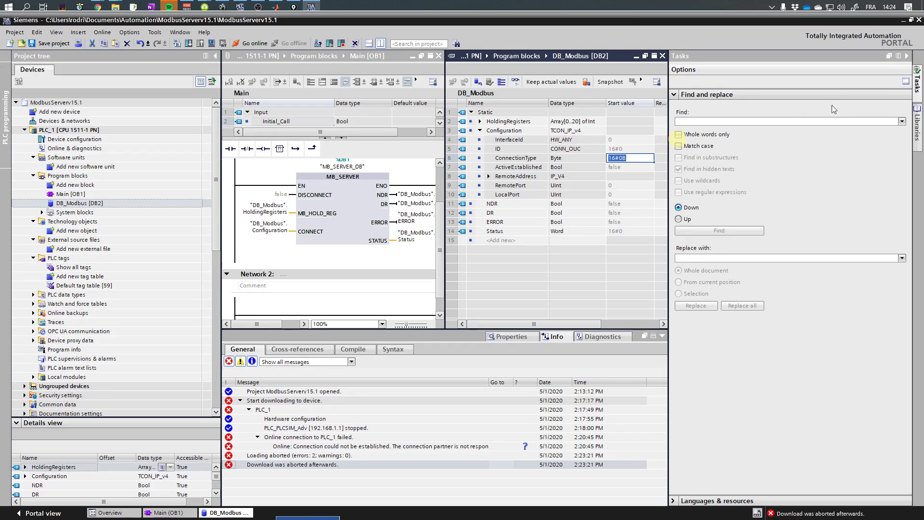
pyautogui.click(907, 56)
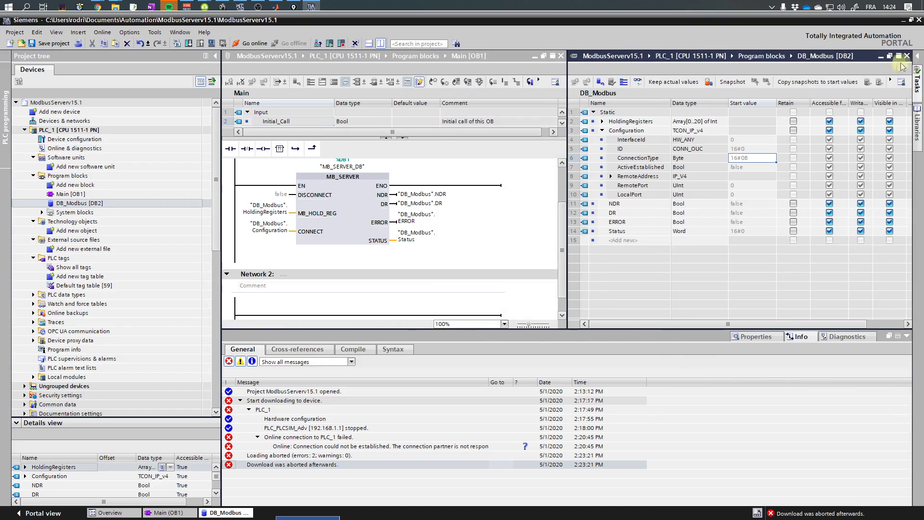
pyautogui.doubleClick(746, 159)
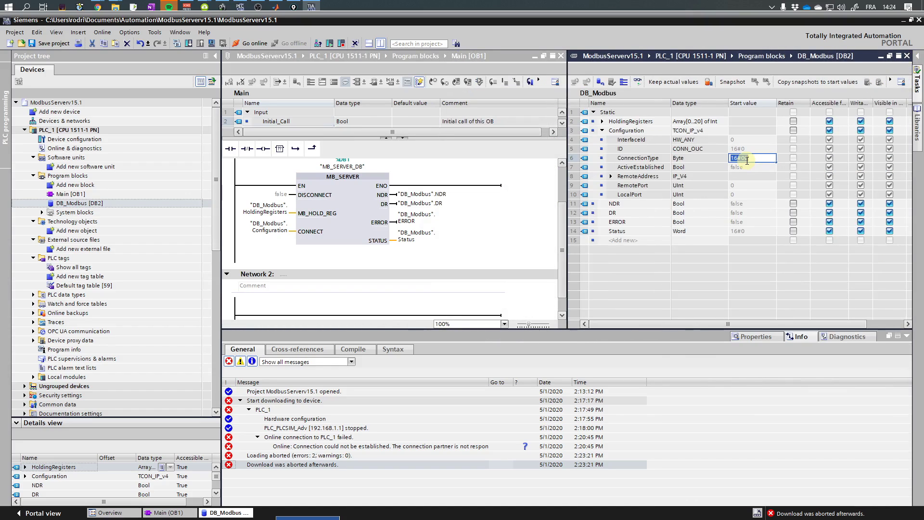
pyautogui.write('11')
pyautogui.press('Return')
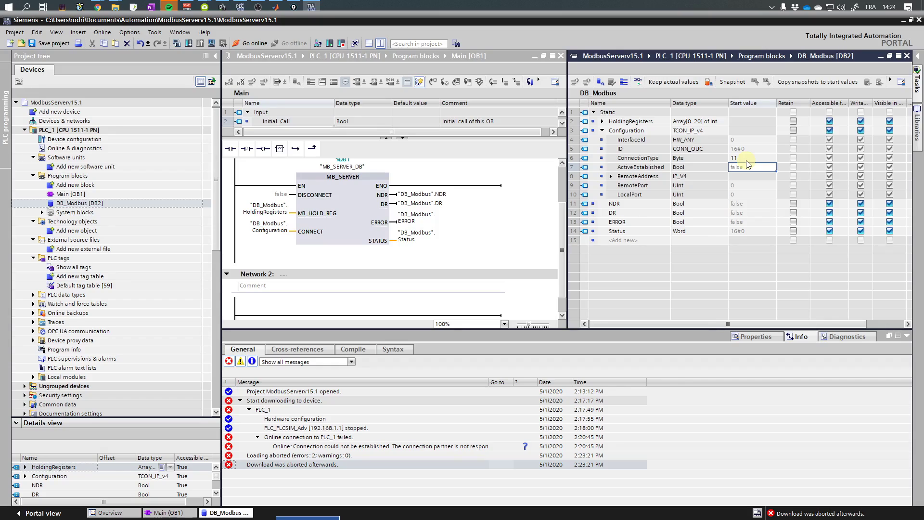
# Set the start value of InterfaceId in the Configuration structure to 64
pyautogui.press('Up')
pyautogui.press('Up')
pyautogui.press('Up')
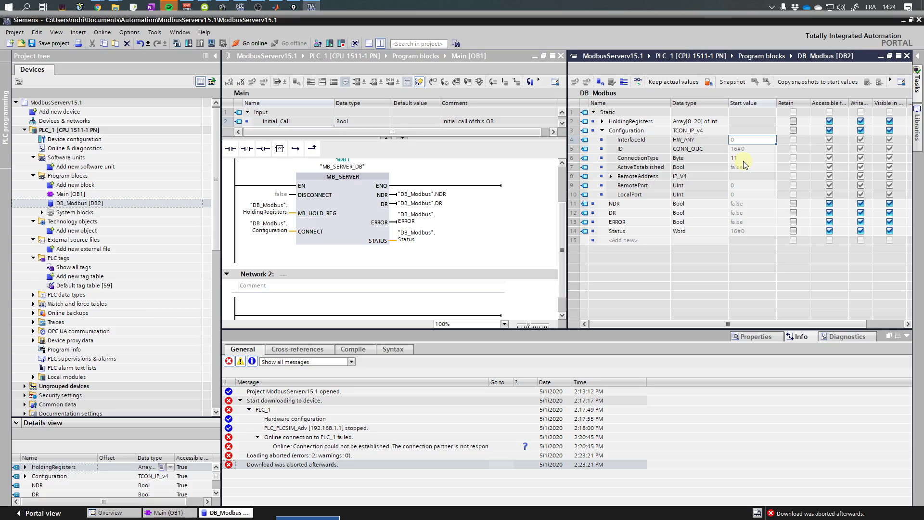
pyautogui.write('64')
pyautogui.press('Return')
pyautogui.press('Return')
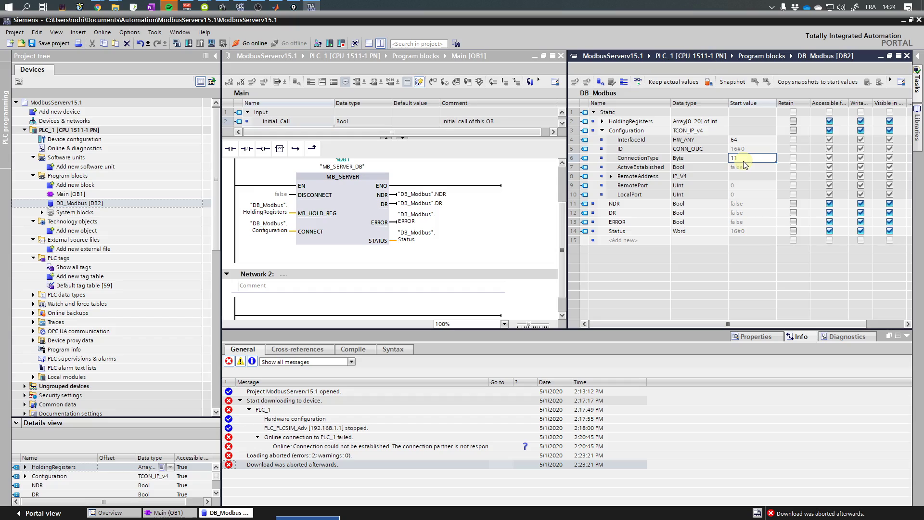
# Set the start value of LocalPort in the Configuration structure to 502
pyautogui.click(743, 165)
pyautogui.press('Return')
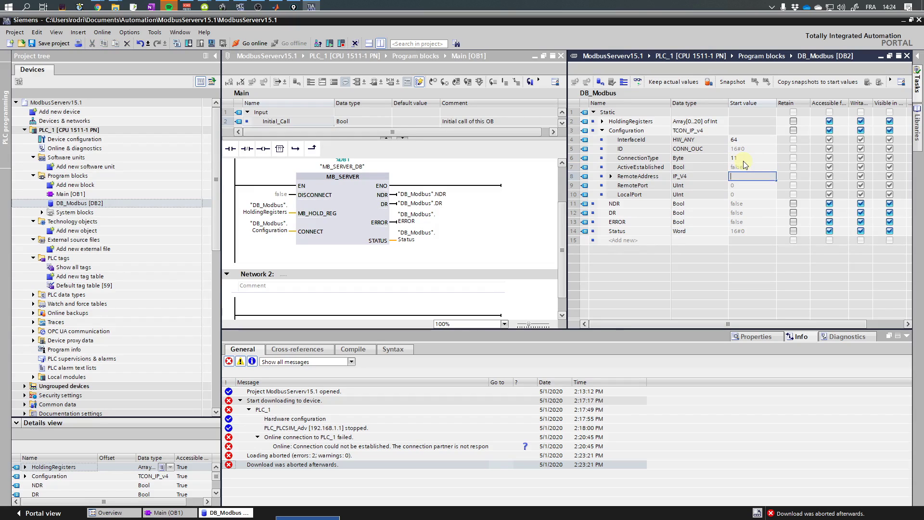
pyautogui.press('Return')
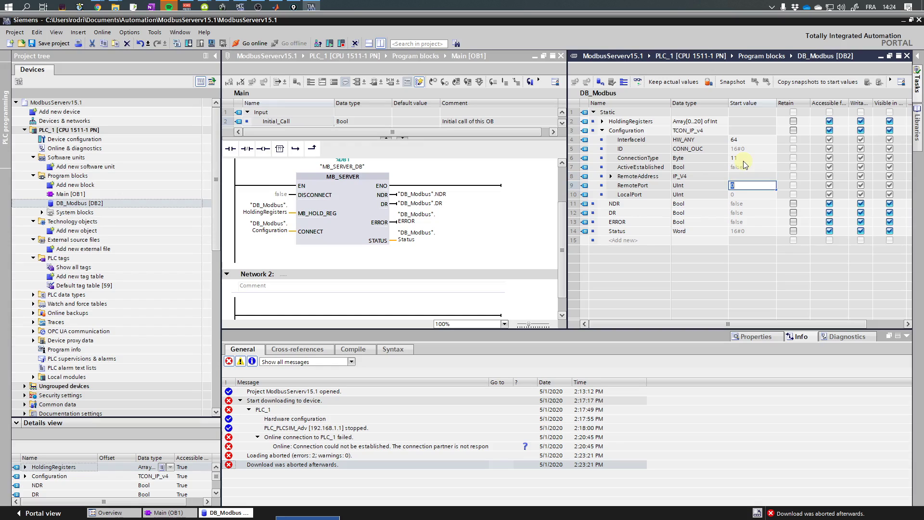
pyautogui.press('Return')
pyautogui.write('502')
pyautogui.press('Return')
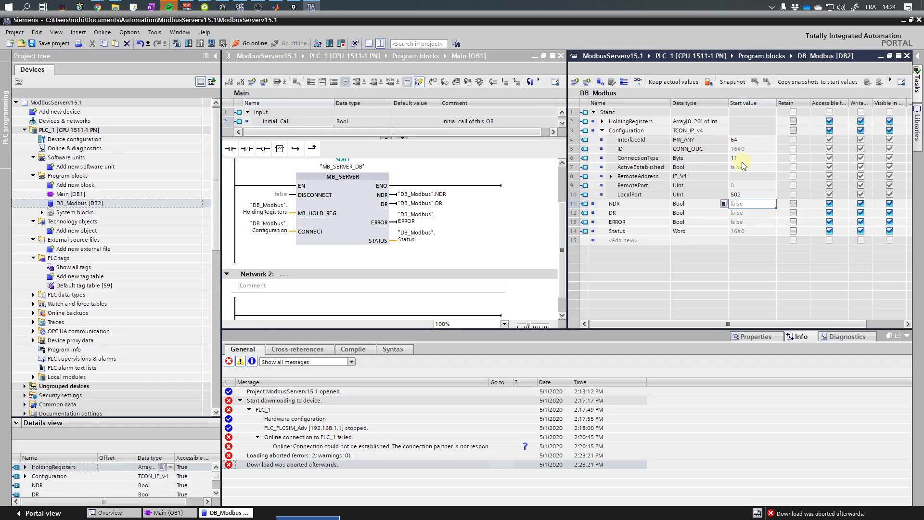
pyautogui.rightClick(47, 130)
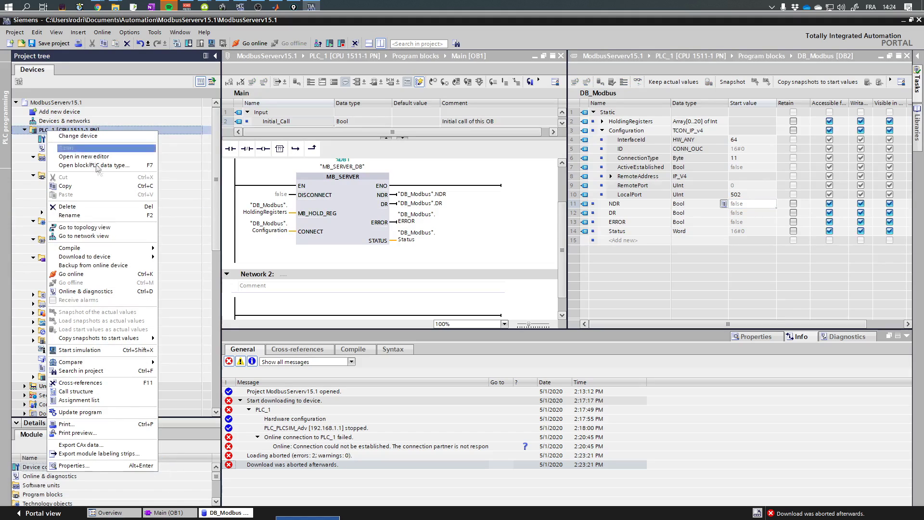
pyautogui.moveTo(105, 249)
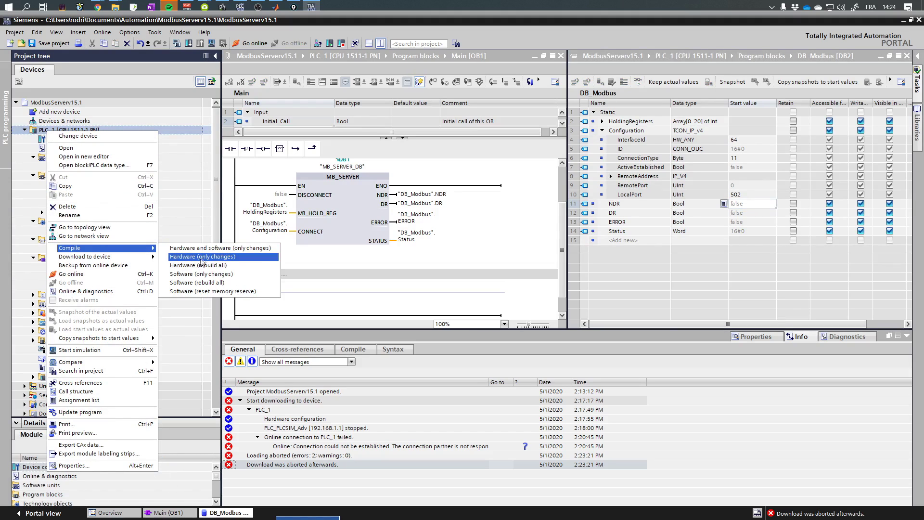
pyautogui.click(217, 138)
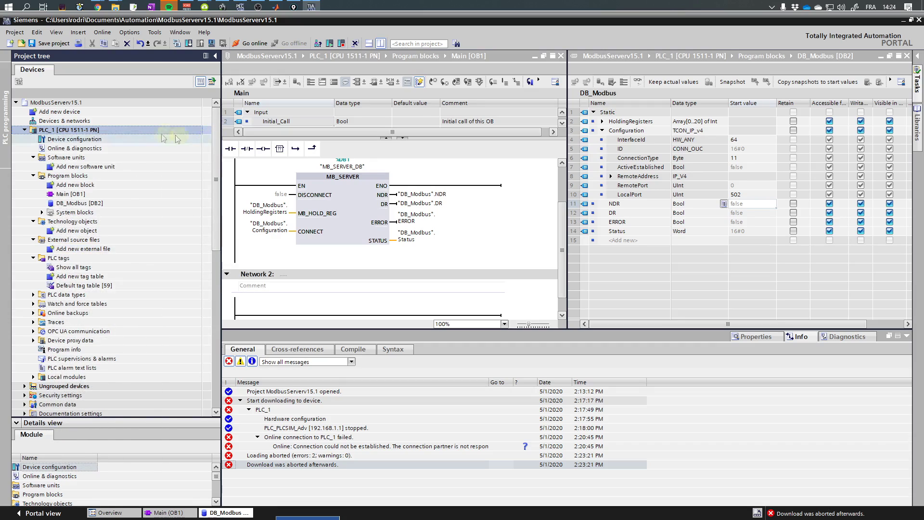
# Open PLC_1's device configuration in a single full-width editor and show the properties of the CPU
pyautogui.doubleClick(84, 139)
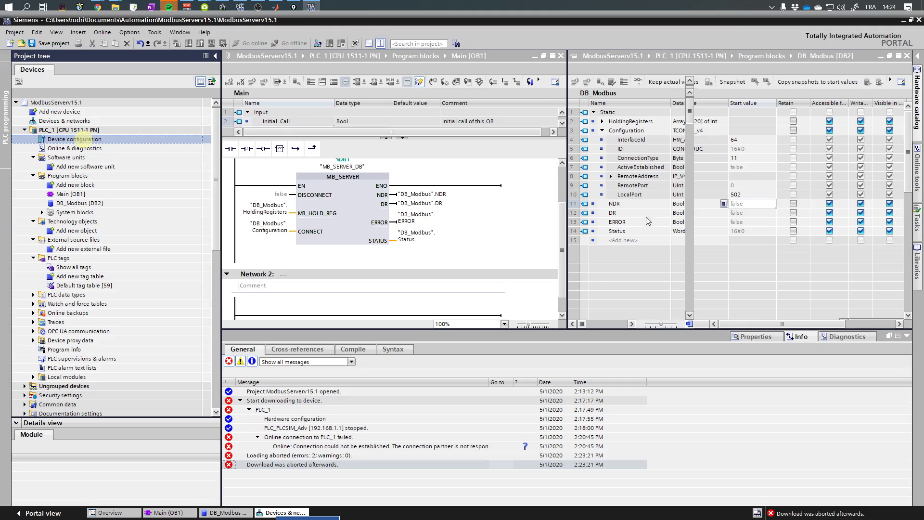
pyautogui.click(380, 43)
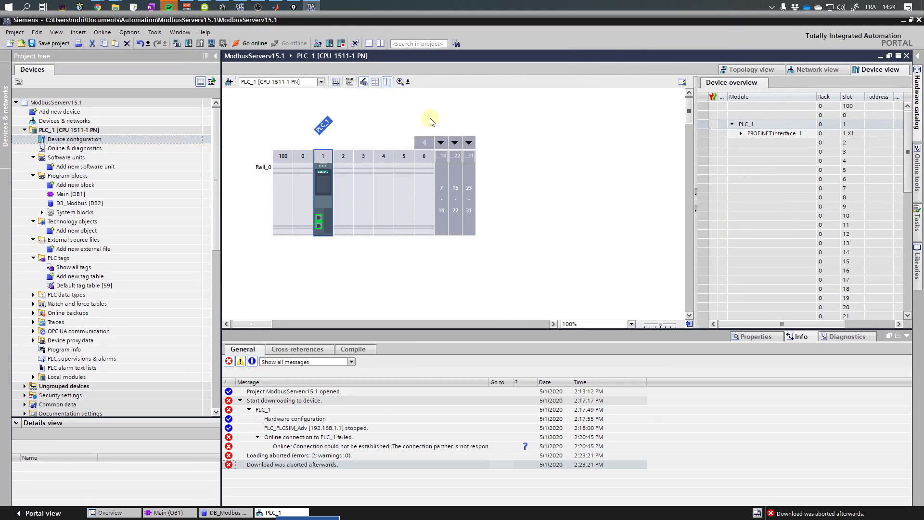
pyautogui.doubleClick(741, 338)
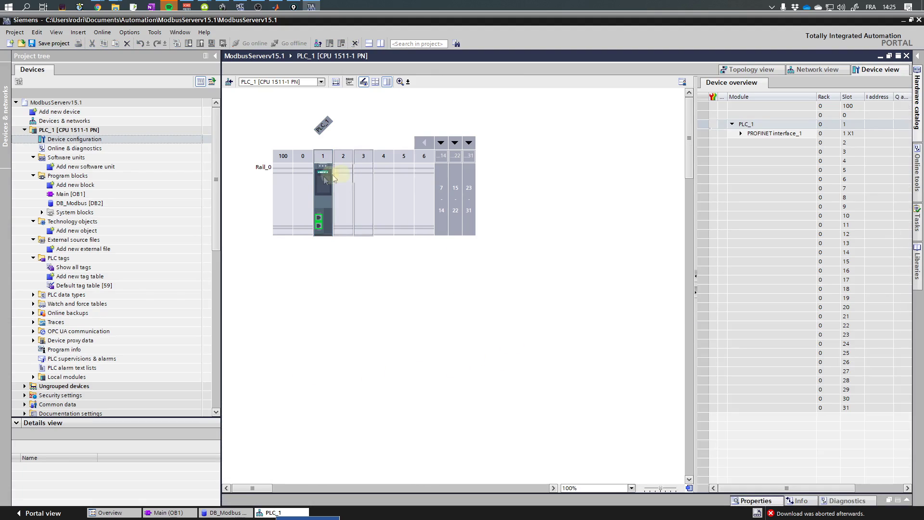
pyautogui.doubleClick(321, 180)
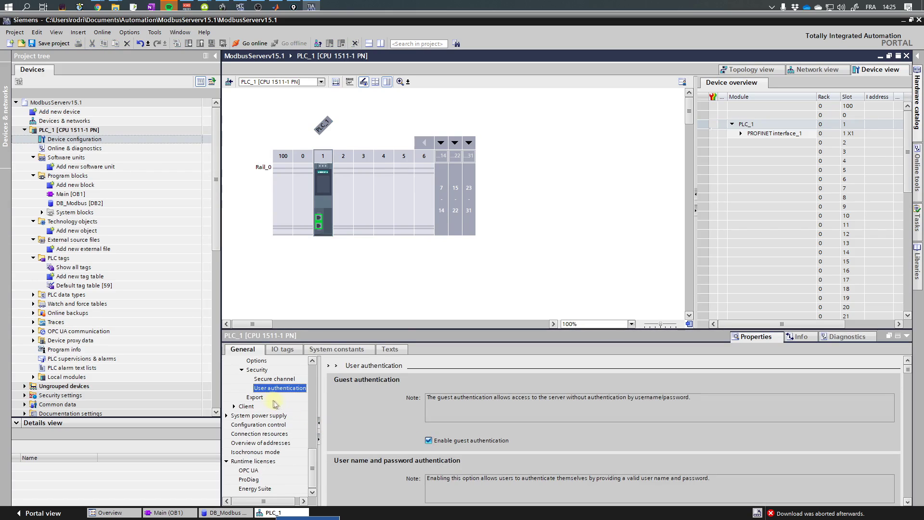
# Check the CPU's Protection & Security settings: access level, PUT/GET connection mechanisms, certificate manager and security event
pyautogui.scroll(5, 314, 457)
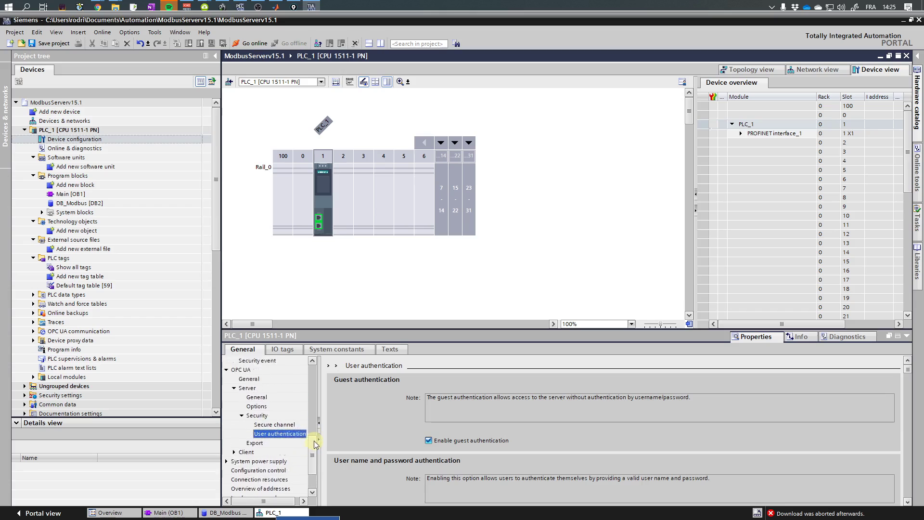
pyautogui.click(225, 380)
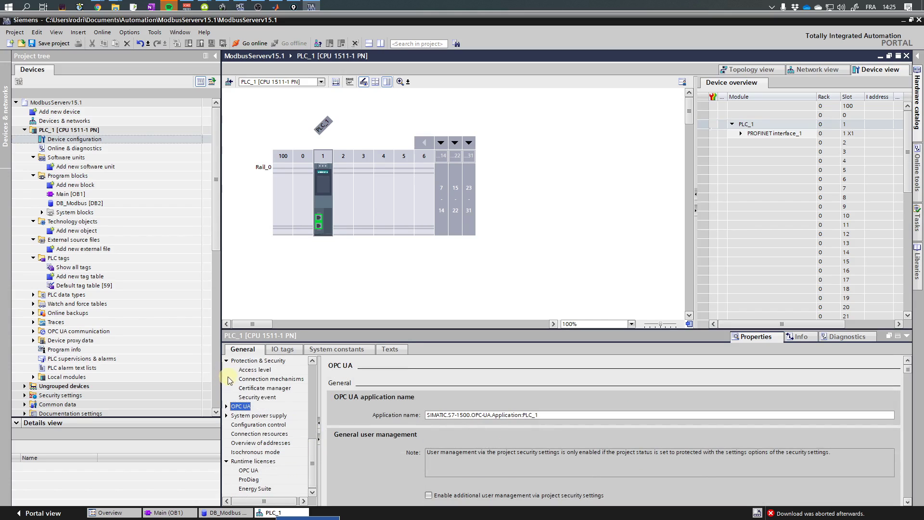
pyautogui.click(262, 361)
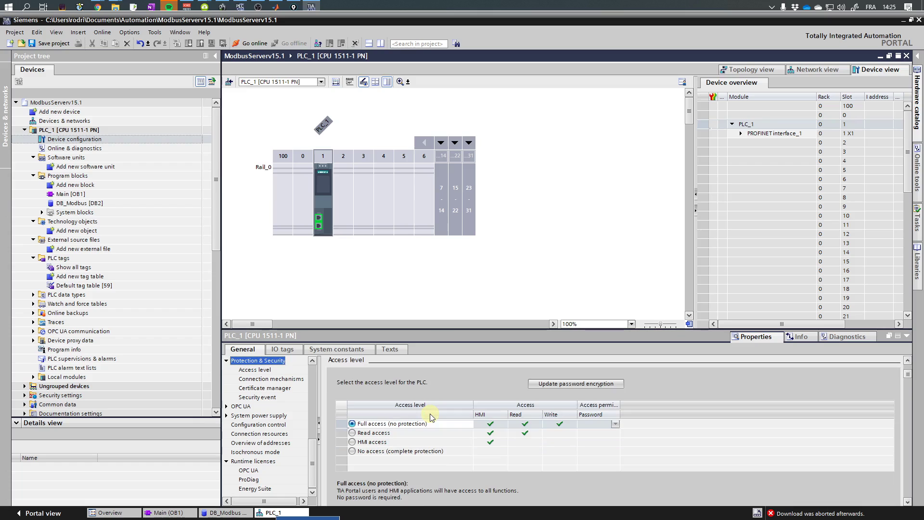
pyautogui.click(264, 380)
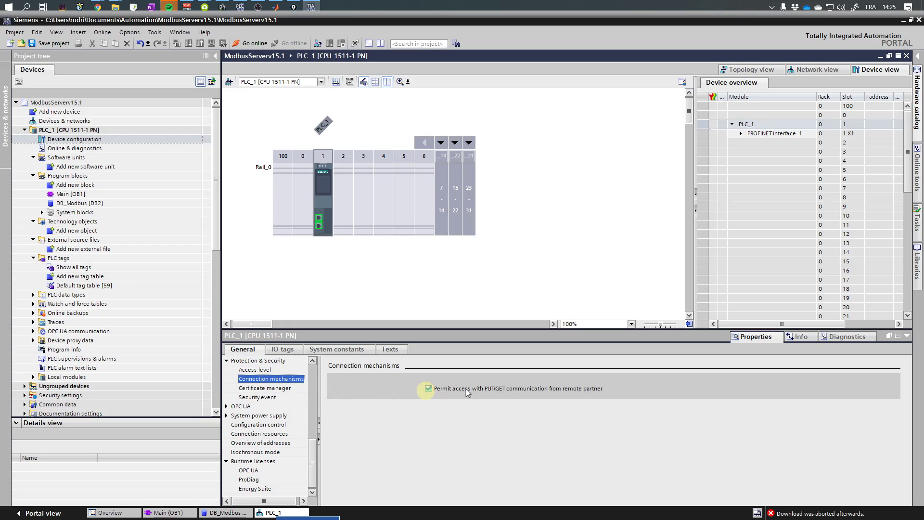
pyautogui.click(266, 389)
pyautogui.click(267, 395)
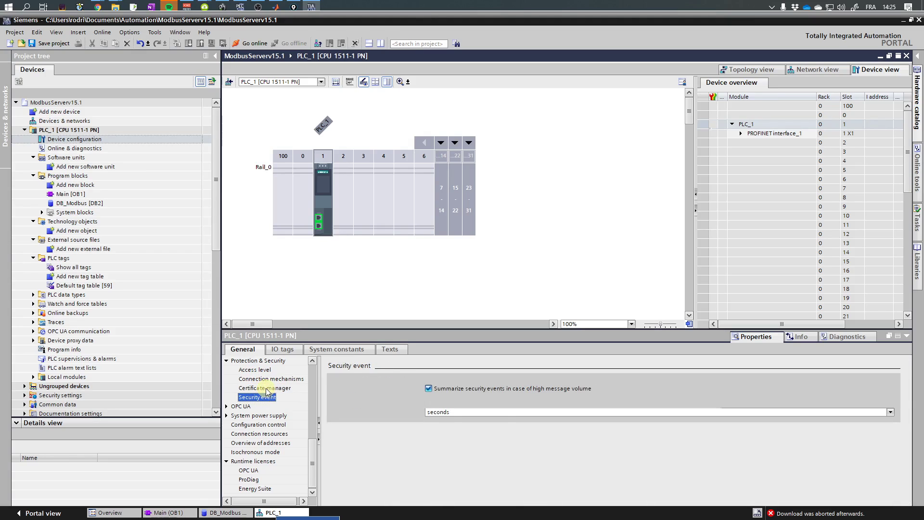
pyautogui.click(267, 389)
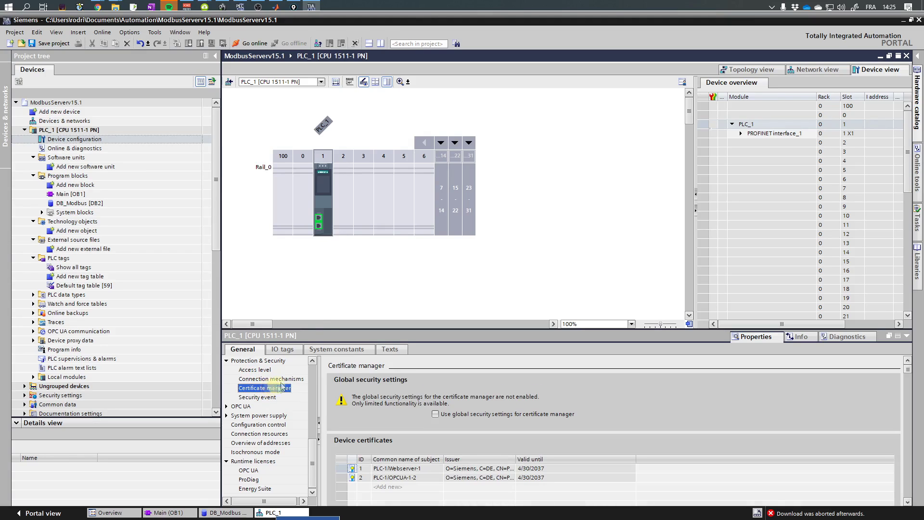
pyautogui.click(303, 293)
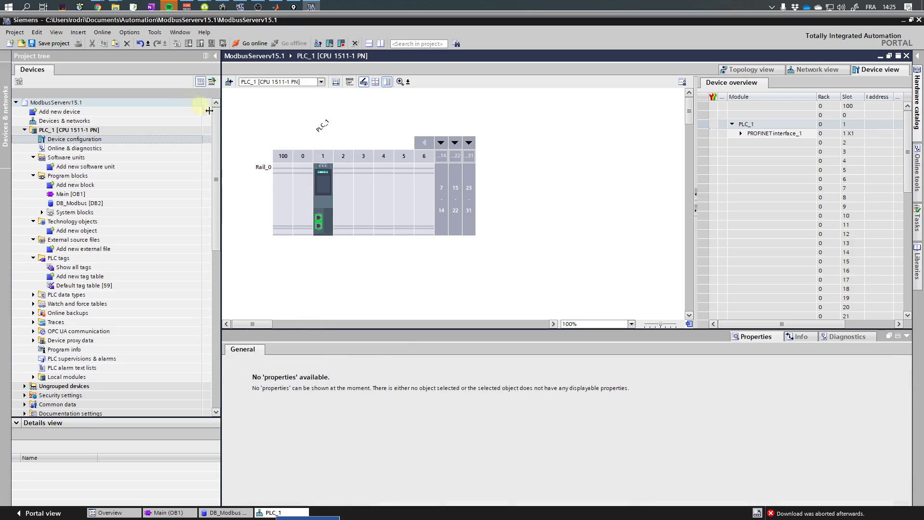
# Compile PLC_1 with a full rebuild of its hardware and a full rebuild of its software
pyautogui.click(66, 131)
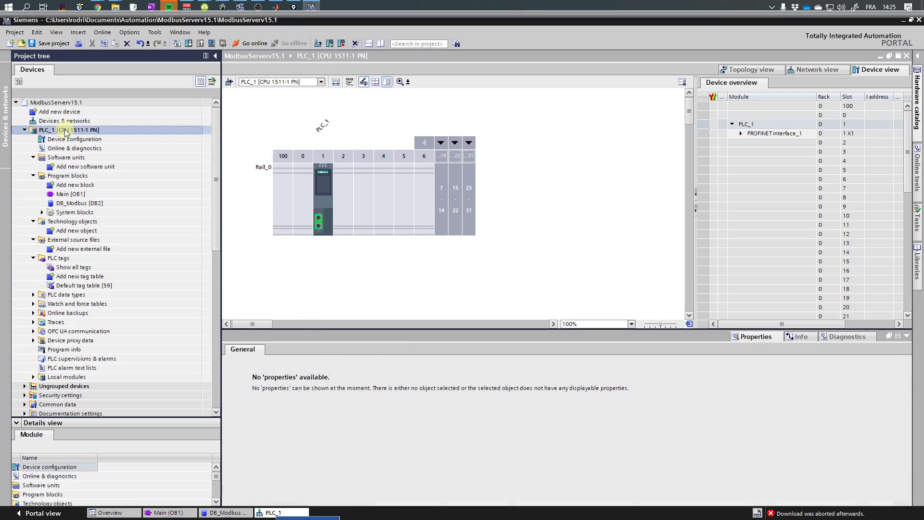
pyautogui.rightClick(103, 131)
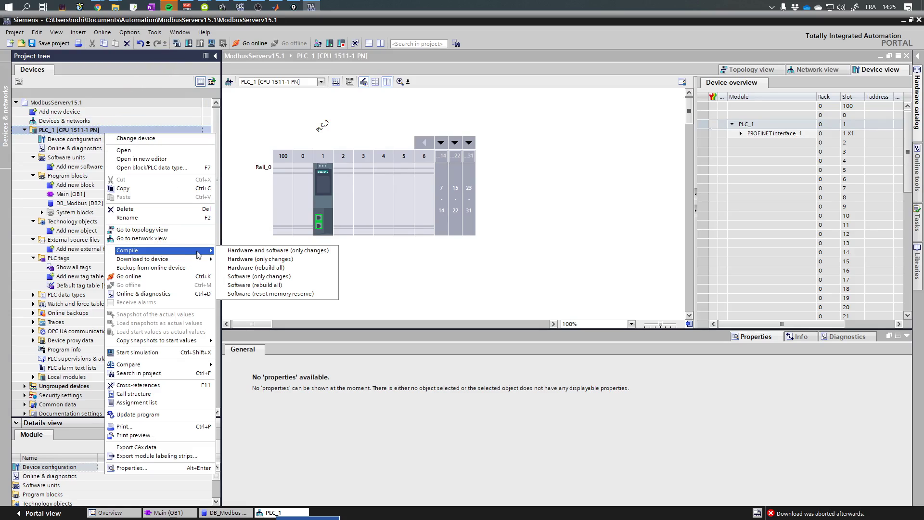
pyautogui.click(250, 266)
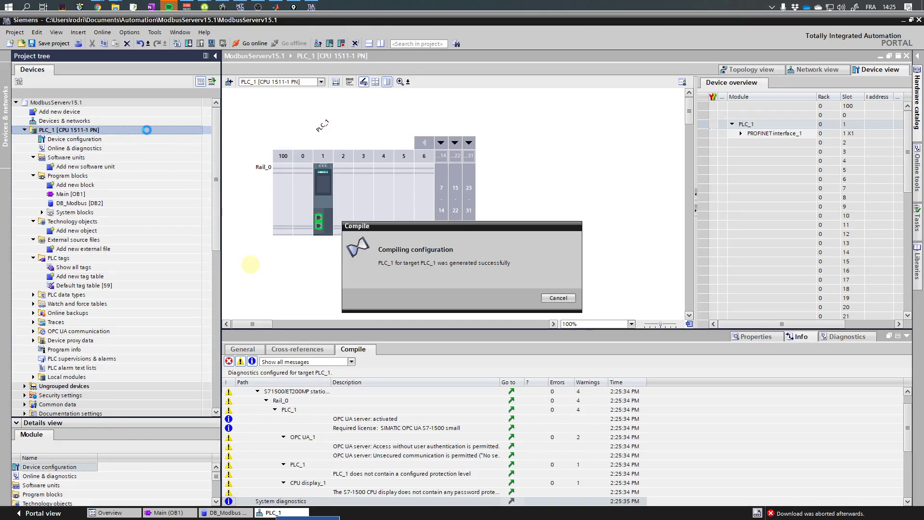
pyautogui.rightClick(147, 130)
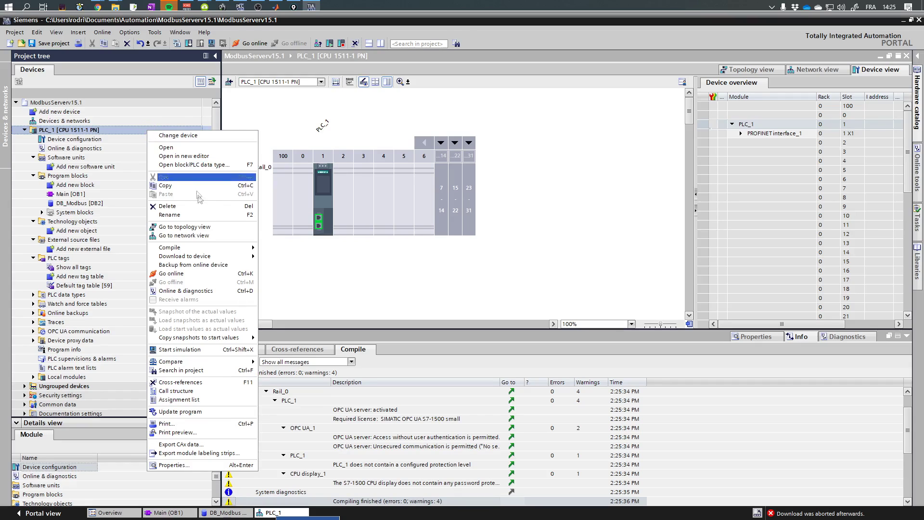
pyautogui.click(321, 284)
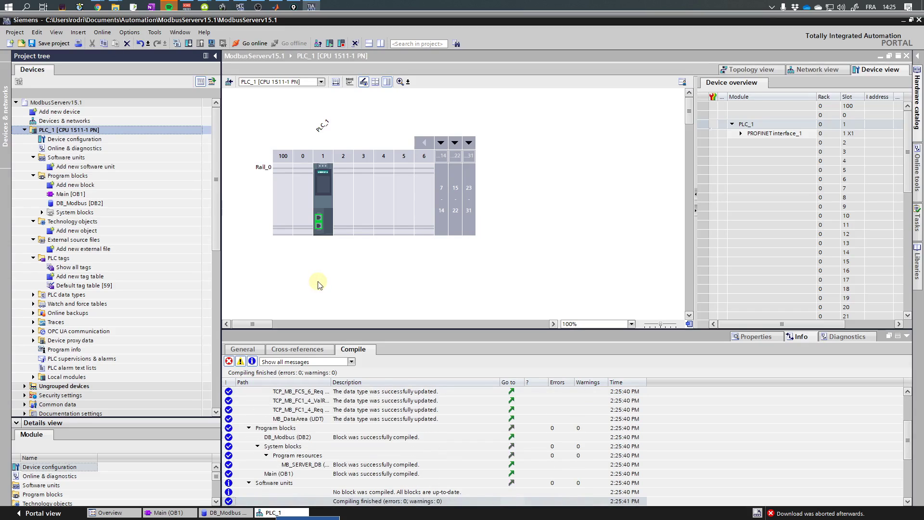
pyautogui.click(129, 32)
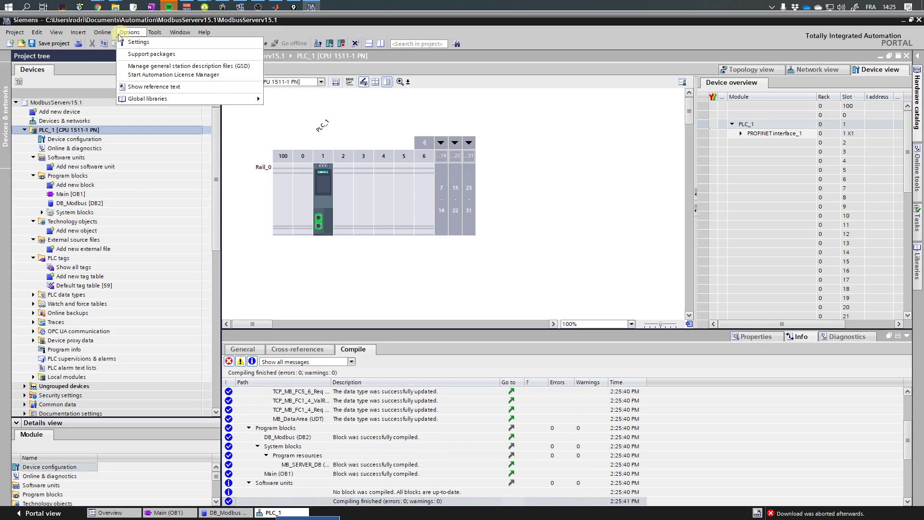
pyautogui.moveTo(99, 33)
pyautogui.click(112, 50)
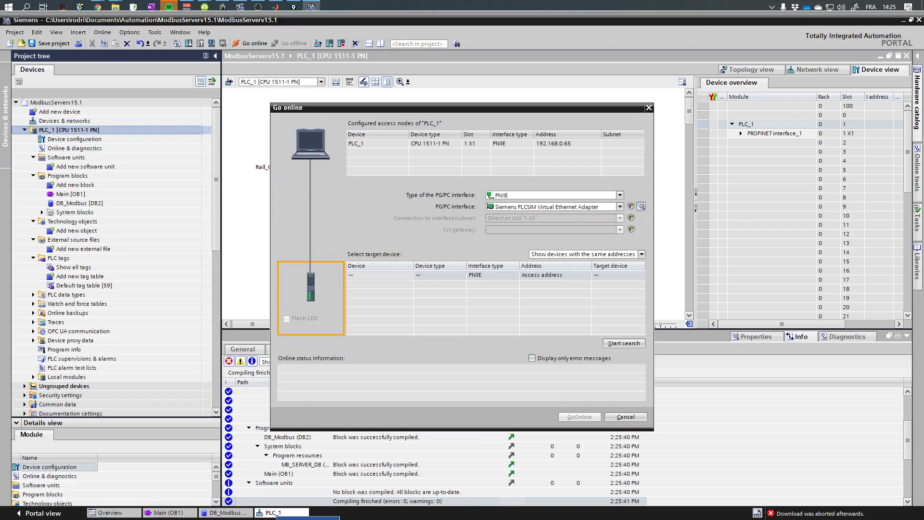
pyautogui.click(240, 6)
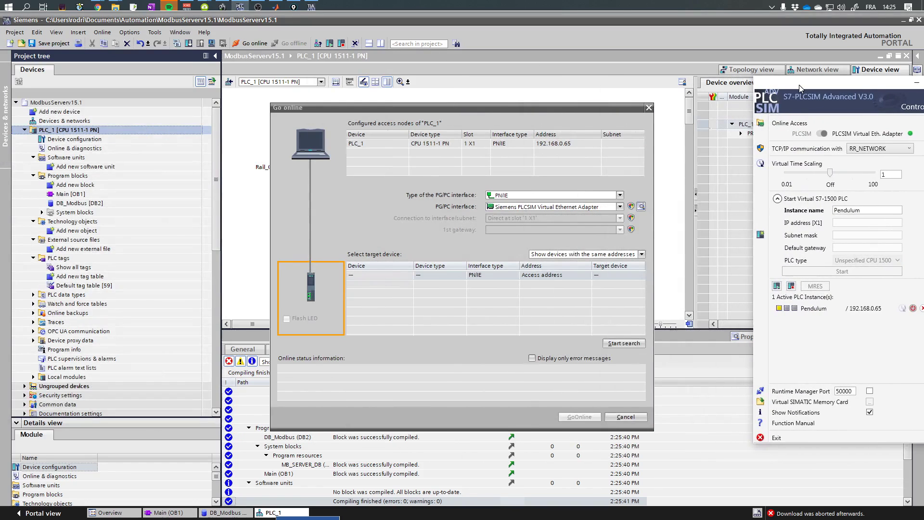
pyautogui.moveTo(799, 84); pyautogui.dragTo(768, 88)
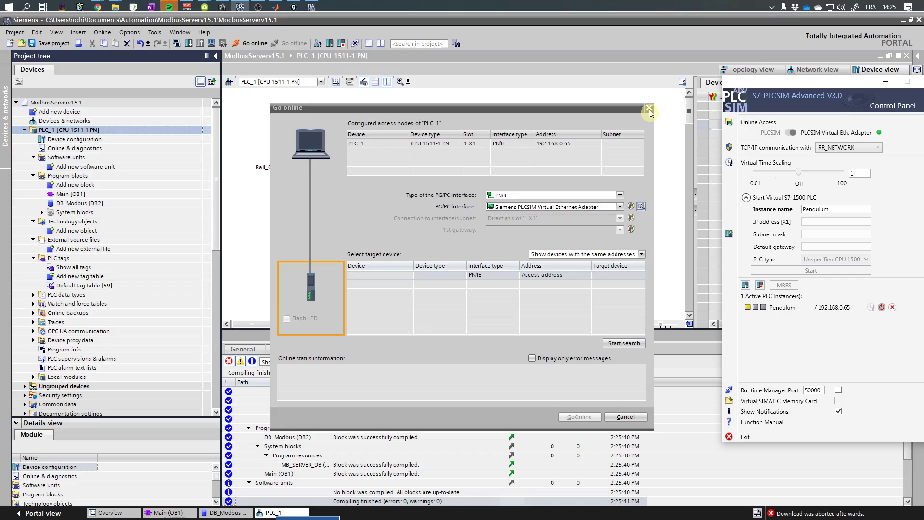
pyautogui.click(627, 416)
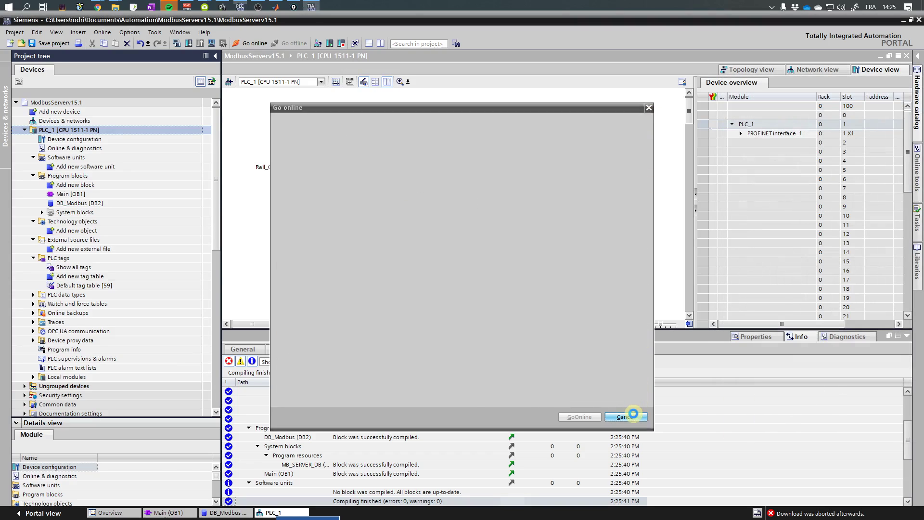
# Set the IP address of the CPU's PROFINET interface to 192.168.1.1
pyautogui.doubleClick(320, 221)
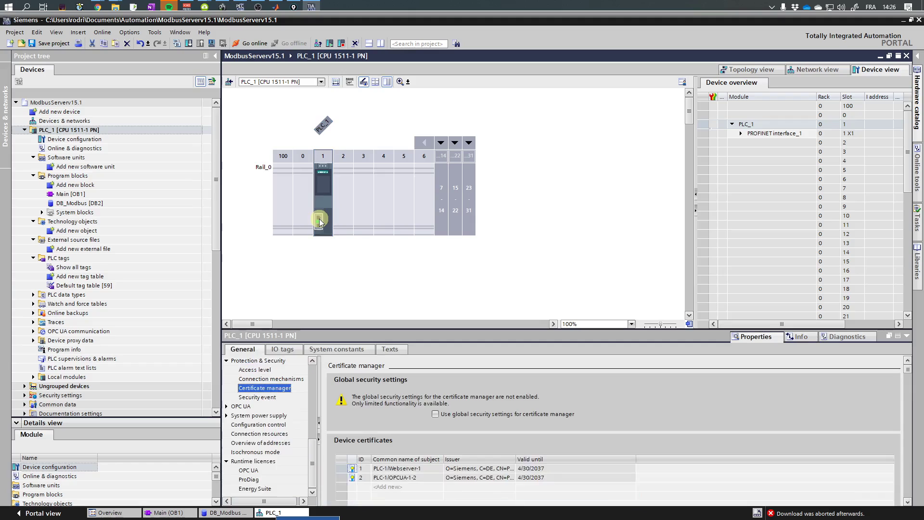
pyautogui.click(320, 221)
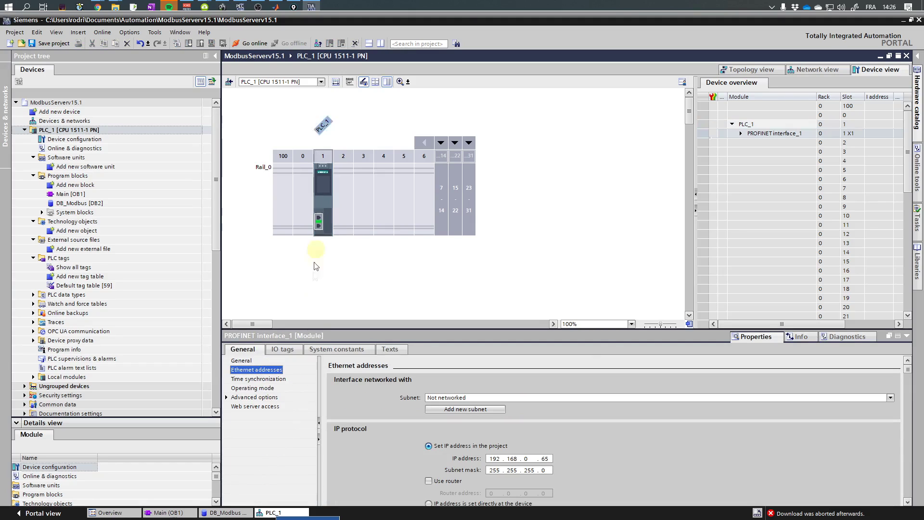
pyautogui.click(526, 458)
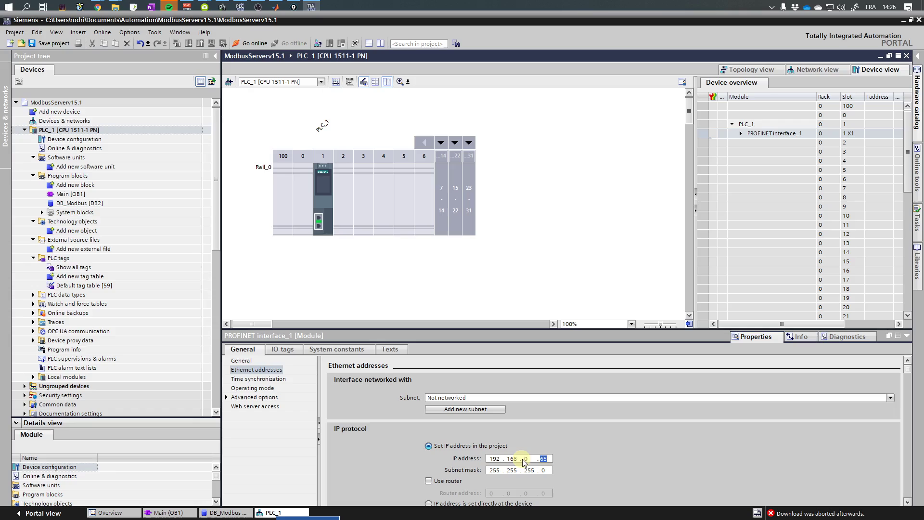
pyautogui.write('1')
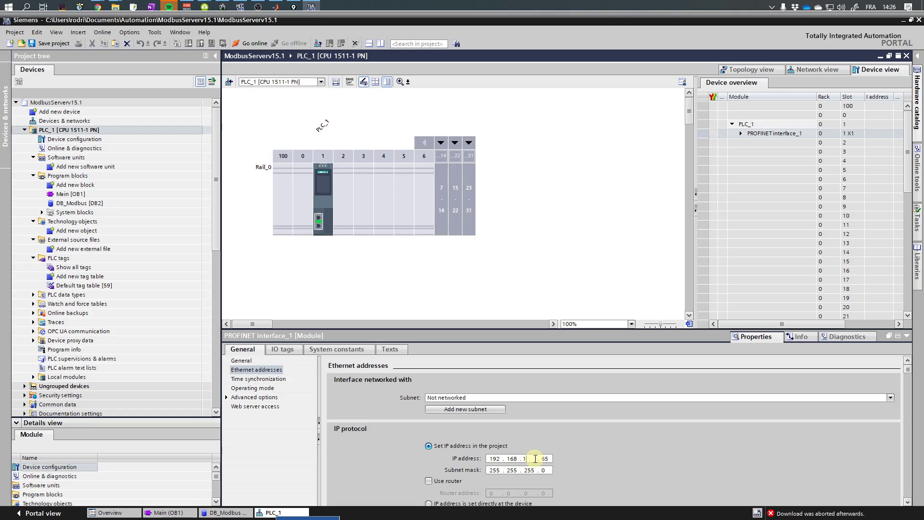
pyautogui.click(544, 459)
pyautogui.write('1')
pyautogui.press('Return')
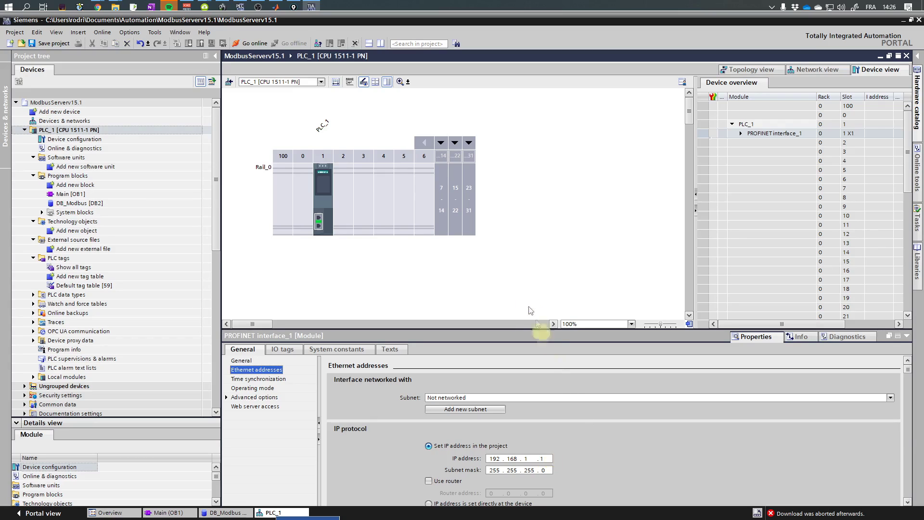
pyautogui.click(329, 190)
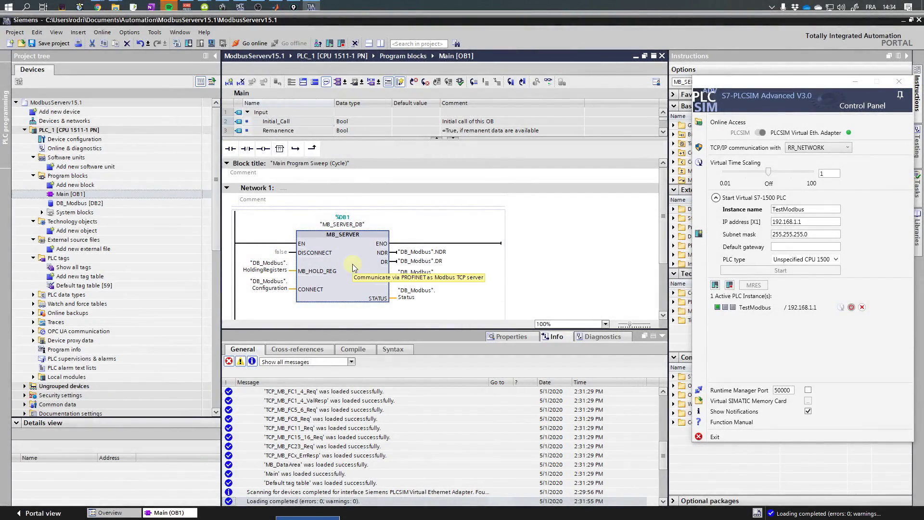
# Check the MB_HOLD_REG operand of MB_SERVER, then open the DB_Modbus data block and the Information system on data types
pyautogui.doubleClick(275, 270)
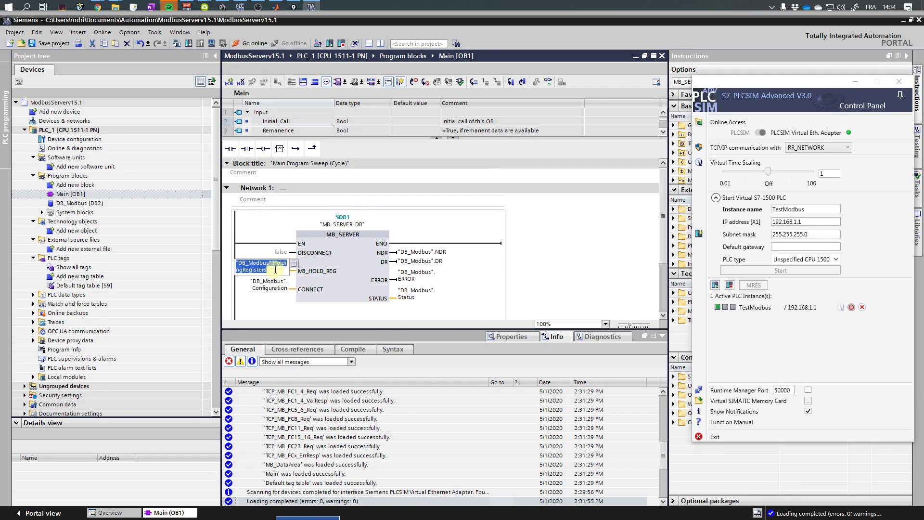
pyautogui.click(74, 203)
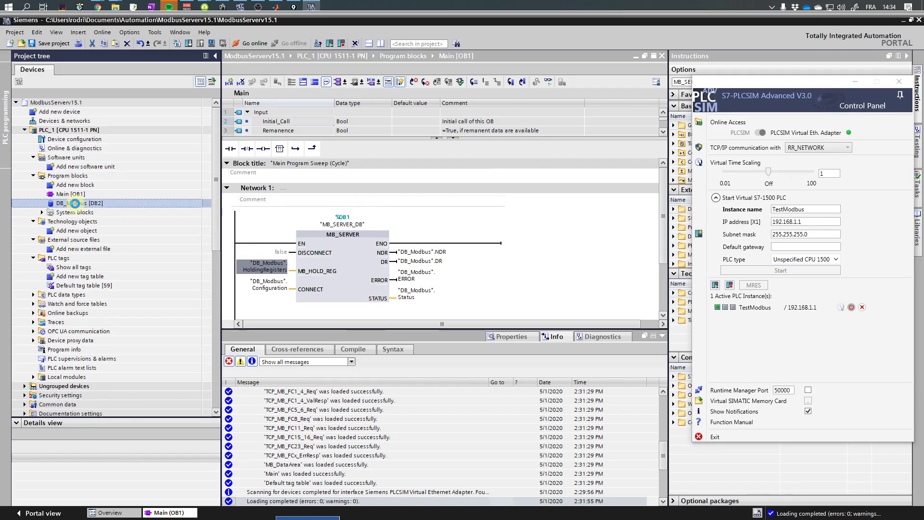
pyautogui.doubleClick(75, 203)
pyautogui.click(341, 133)
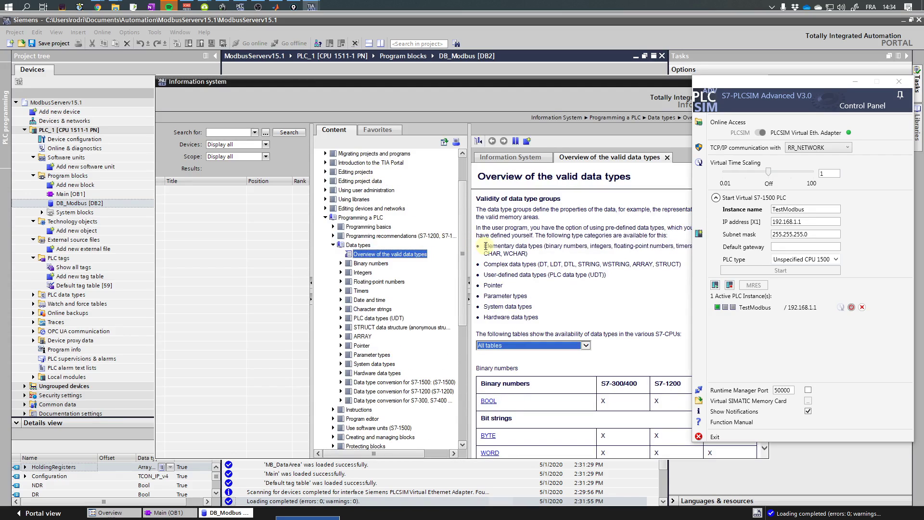
# Search the Information system for tcon_ip_v4
pyautogui.click(226, 133)
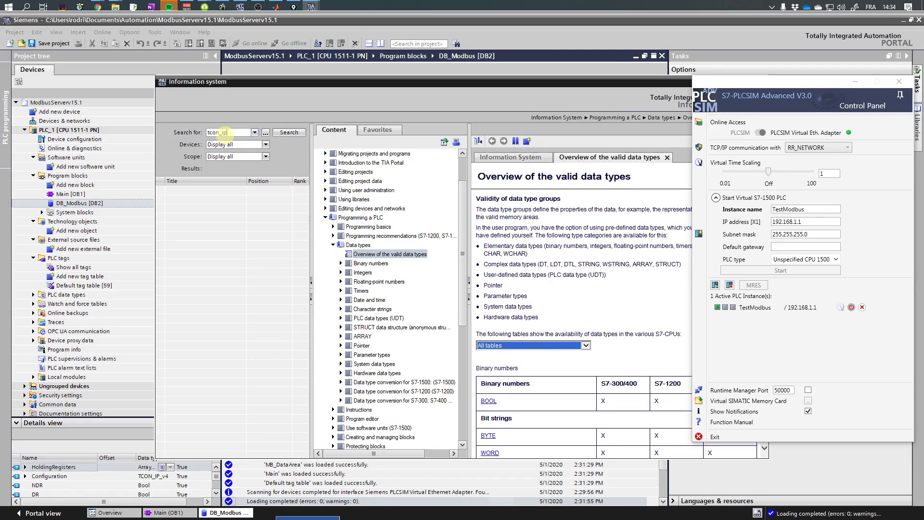
pyautogui.press('Return')
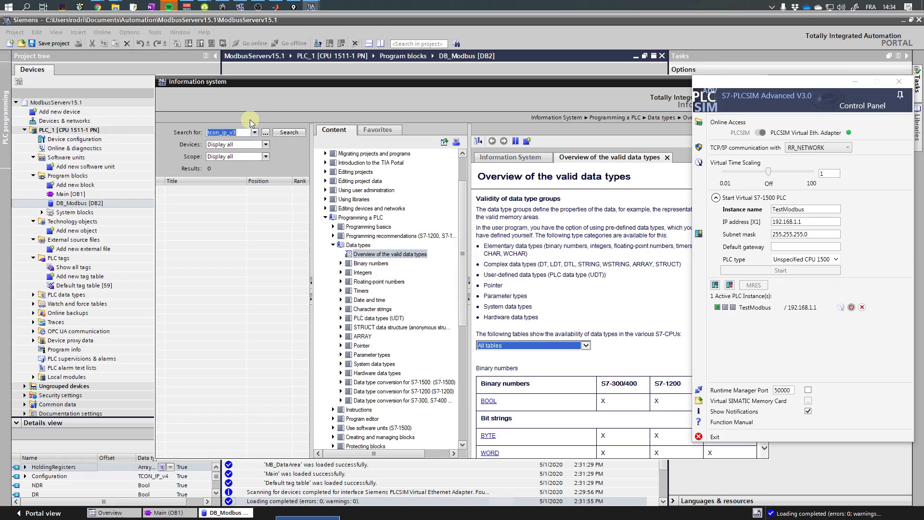
pyautogui.click(239, 132)
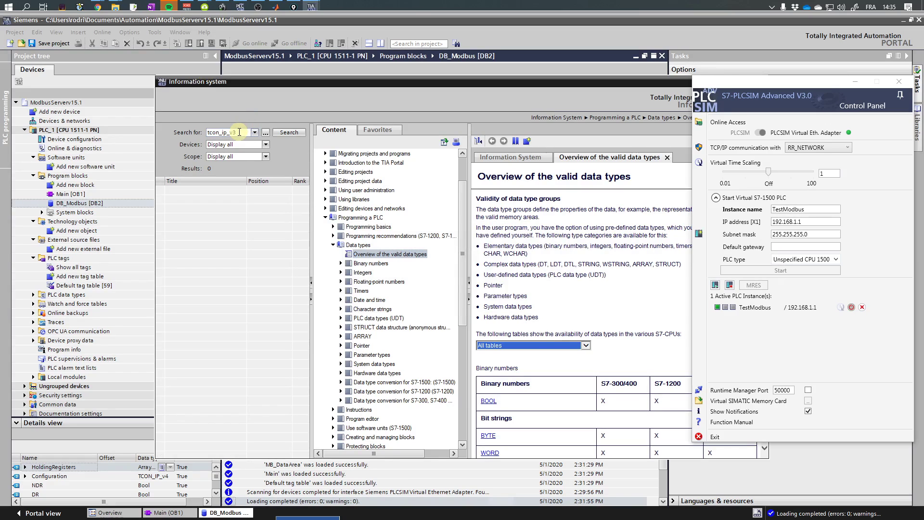
pyautogui.press('Return')
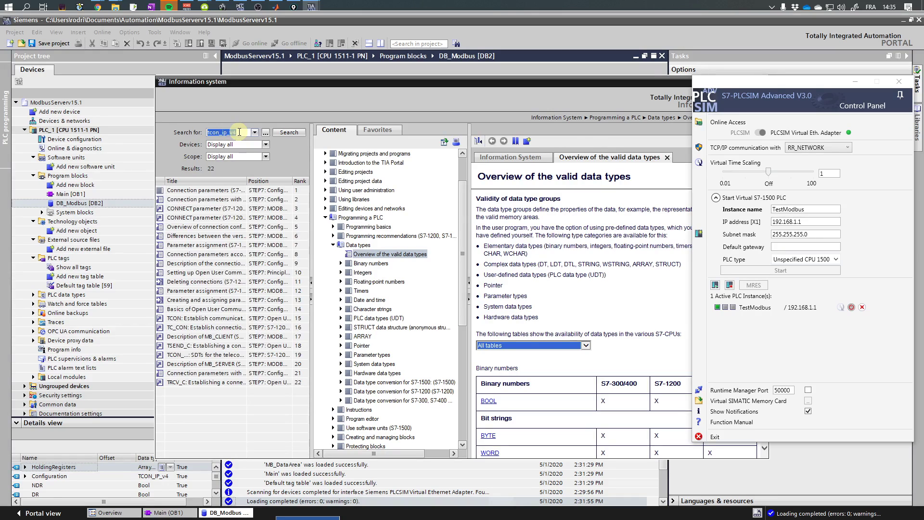
# Open the CONNECT parameter topic for MB_CLIENT from the search results and show the Information system full-screen
pyautogui.click(215, 200)
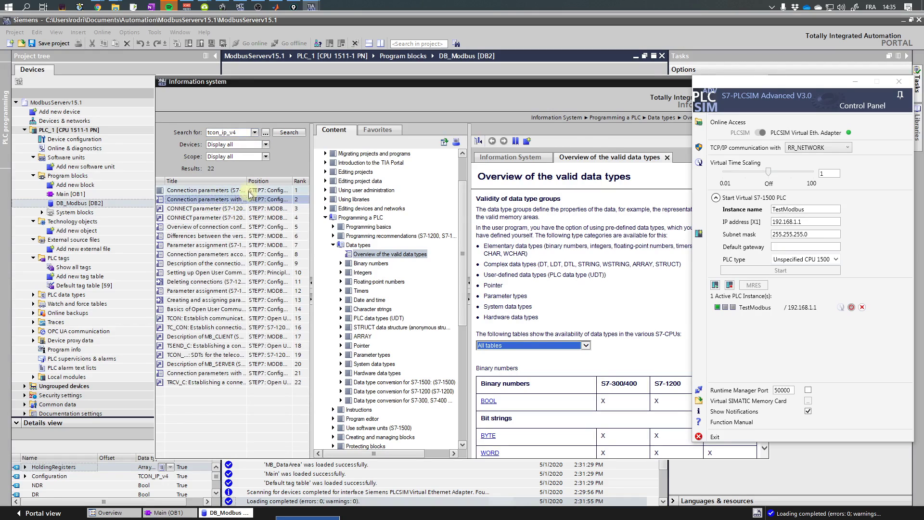
pyautogui.moveTo(247, 182); pyautogui.dragTo(284, 182)
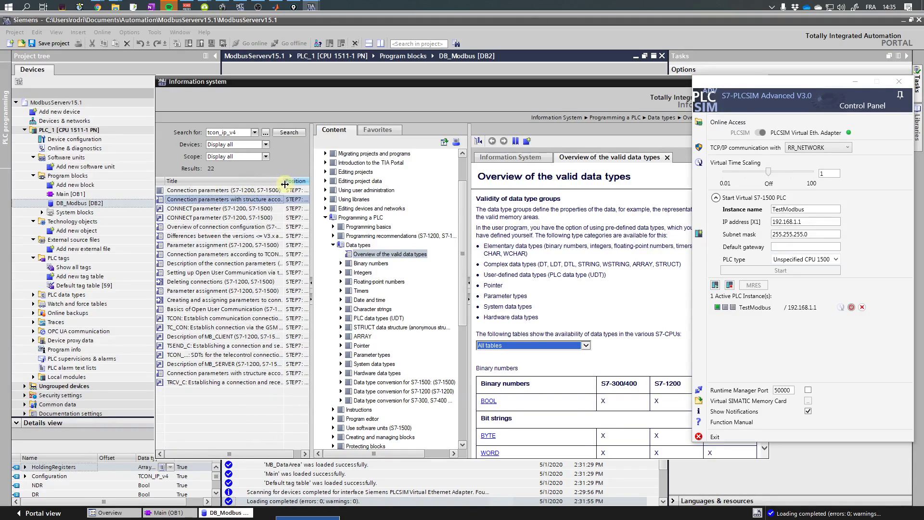
pyautogui.click(255, 213)
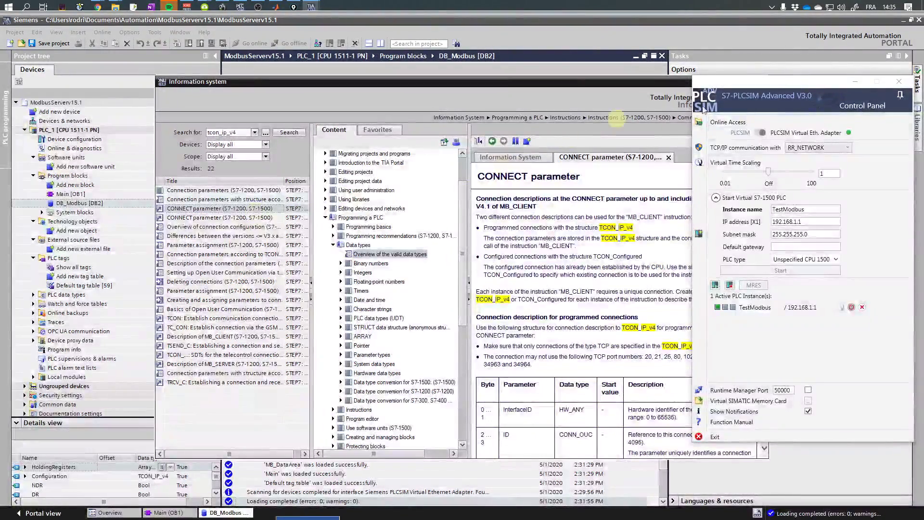
pyautogui.click(855, 82)
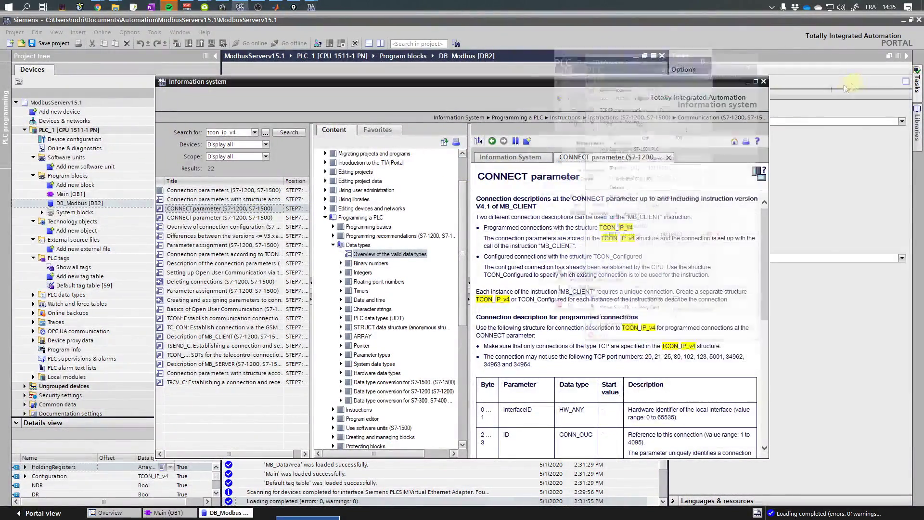
pyautogui.click(755, 81)
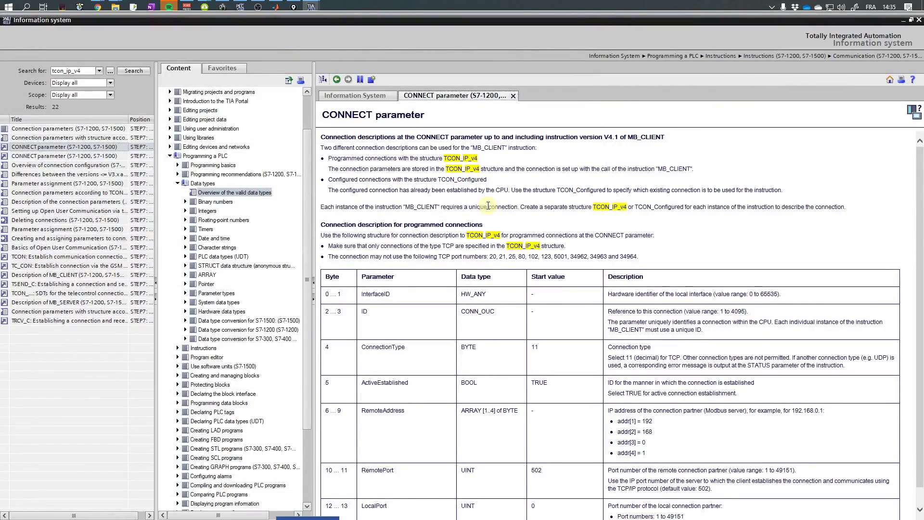
pyautogui.scroll(-1, 488, 206)
pyautogui.scroll(1, 488, 205)
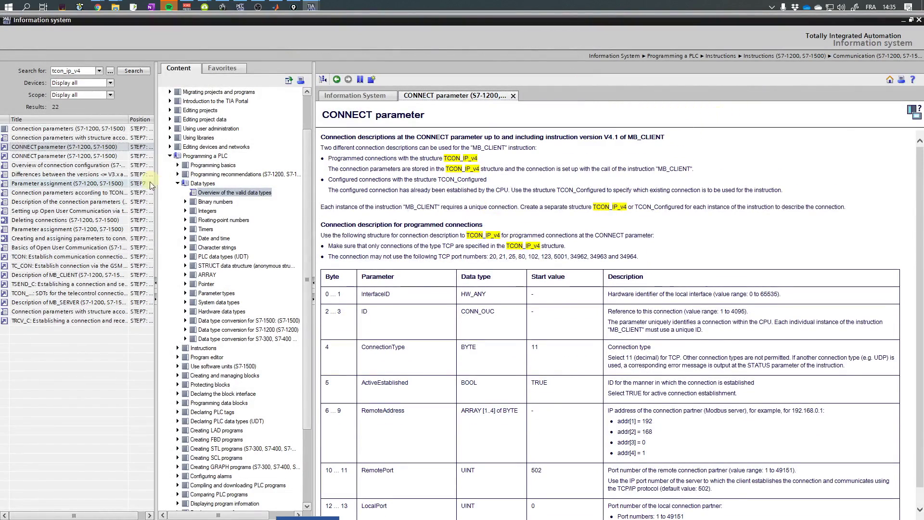
# Look through the connection configuration overview and bring up the CONNECT parameter topic for MB_SERVER, with the results pane widened
pyautogui.click(76, 157)
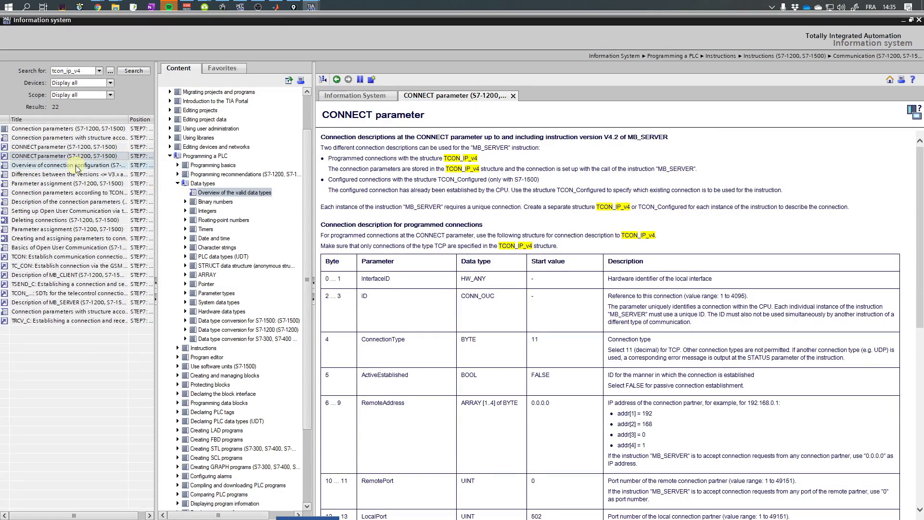
pyautogui.click(76, 165)
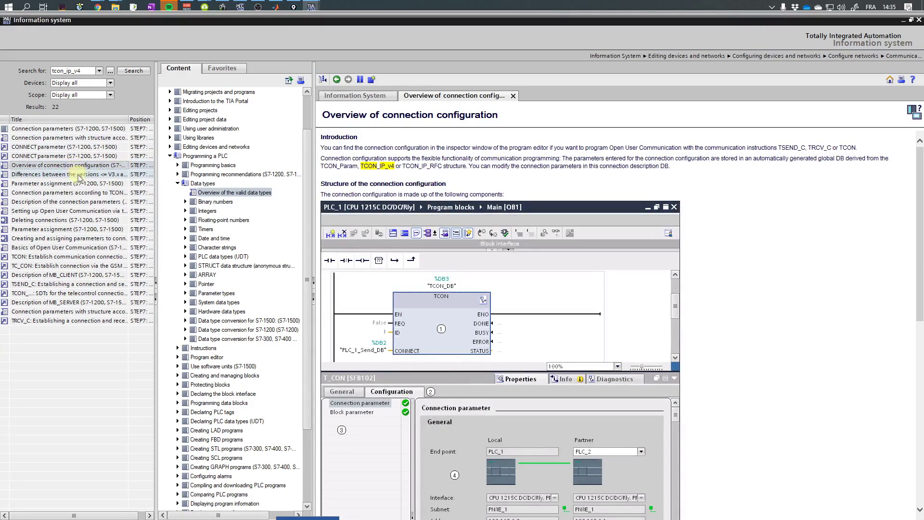
pyautogui.scroll(-10, 526, 268)
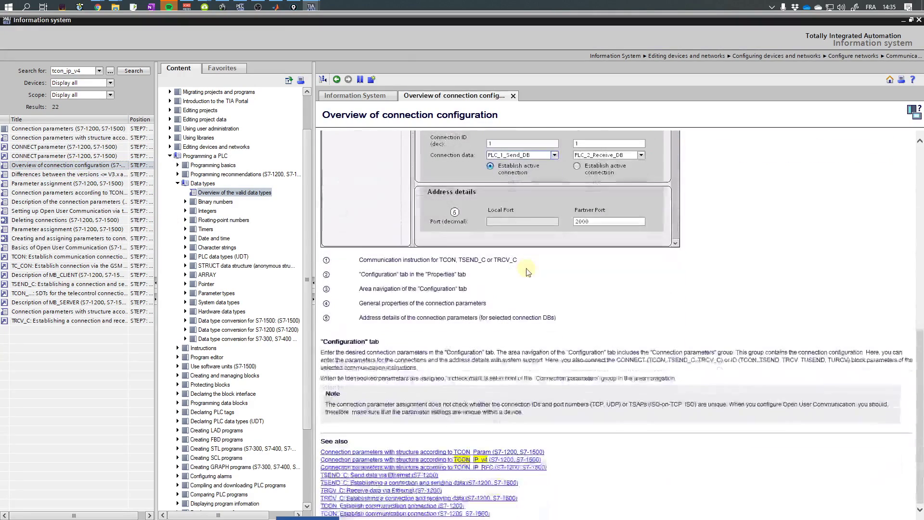
pyautogui.scroll(10, 526, 269)
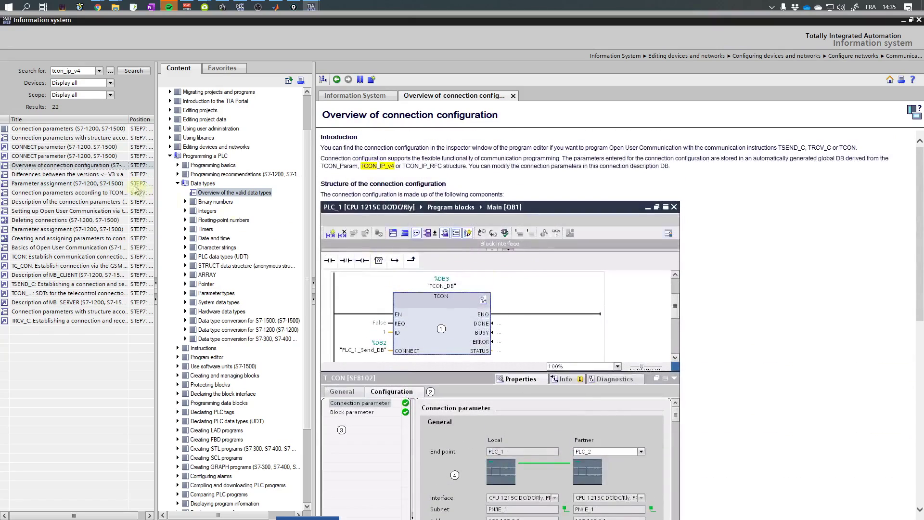
pyautogui.click(93, 156)
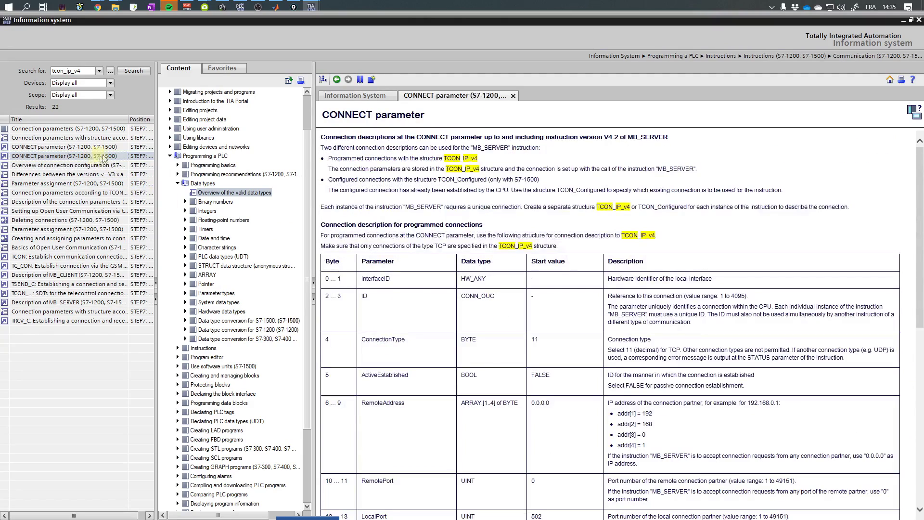
pyautogui.moveTo(155, 157); pyautogui.dragTo(203, 158)
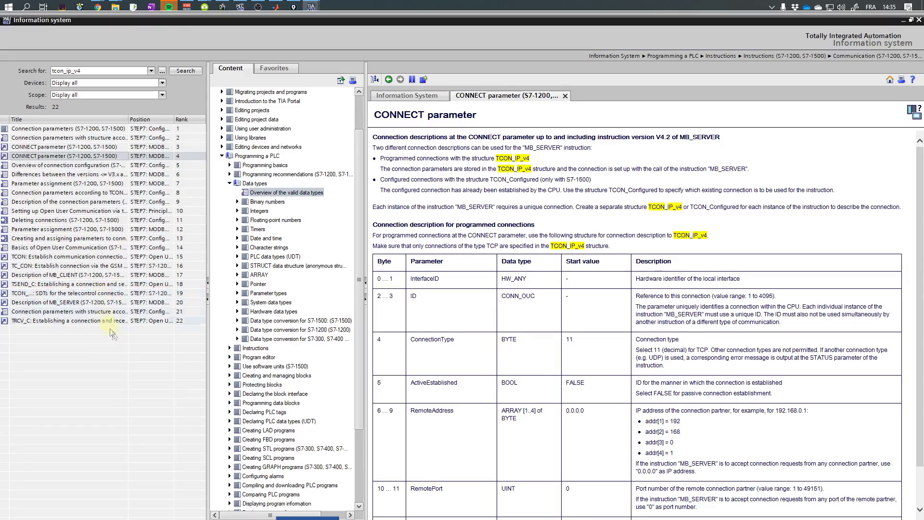
# Examine the TCON_IP_v4 parameter table for MB_SERVER: the descriptions of ID, RemoteAddress, RemotePort and LocalPort
pyautogui.scroll(-1, 525, 233)
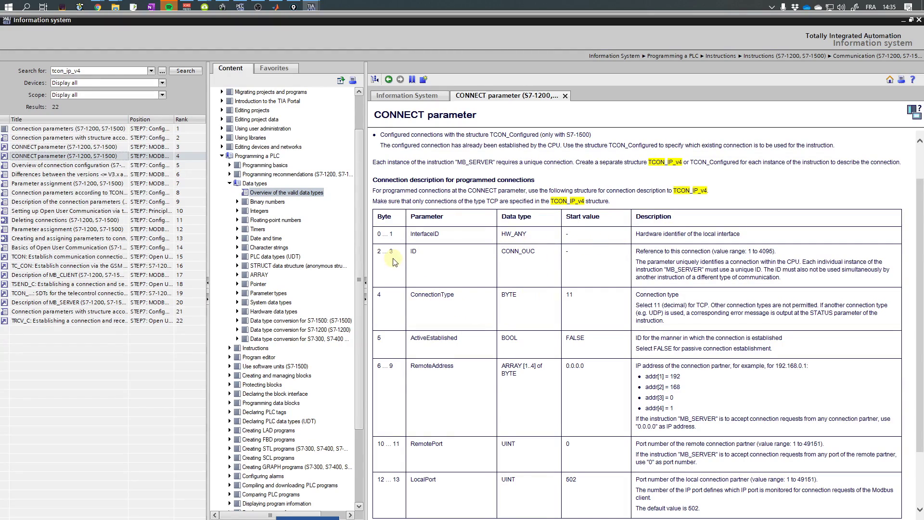
pyautogui.moveTo(664, 250); pyautogui.dragTo(774, 251)
pyautogui.moveTo(637, 269); pyautogui.dragTo(827, 280)
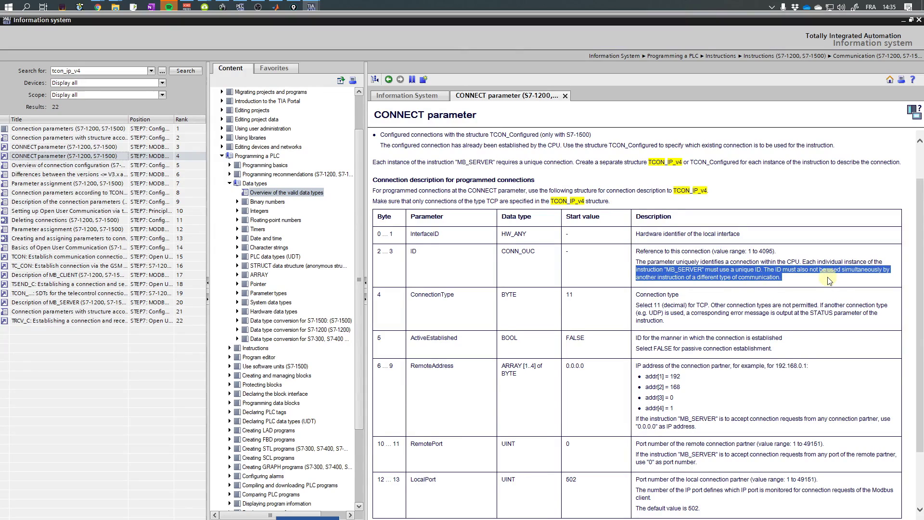
pyautogui.scroll(-2, 659, 306)
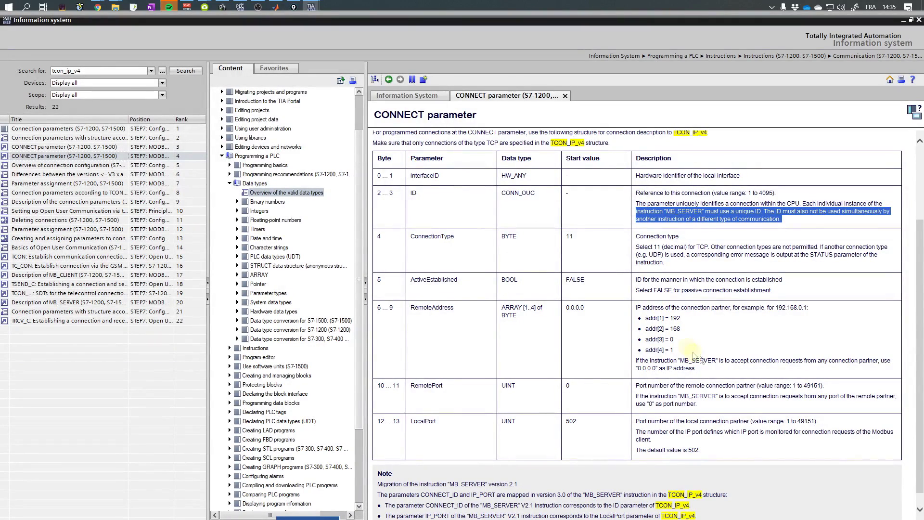
pyautogui.moveTo(712, 372); pyautogui.dragTo(639, 361)
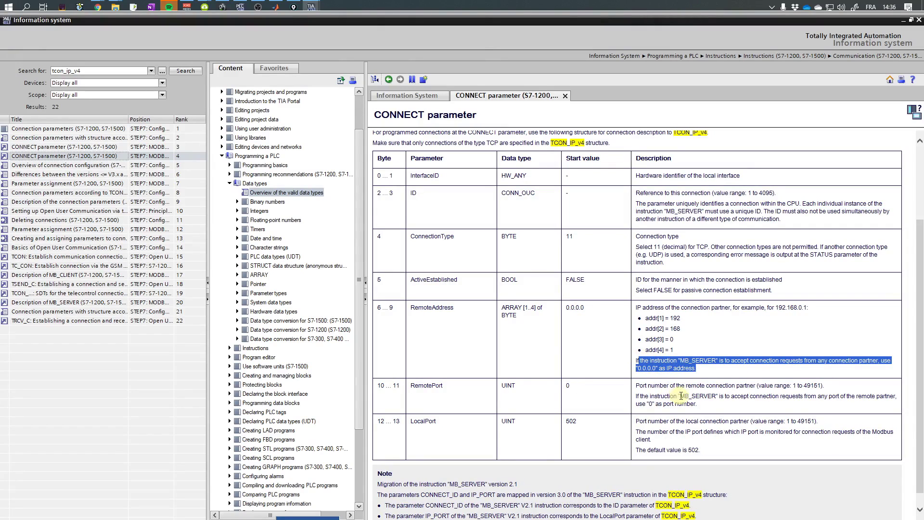
pyautogui.moveTo(703, 399); pyautogui.dragTo(640, 403)
pyautogui.moveTo(700, 450); pyautogui.dragTo(647, 450)
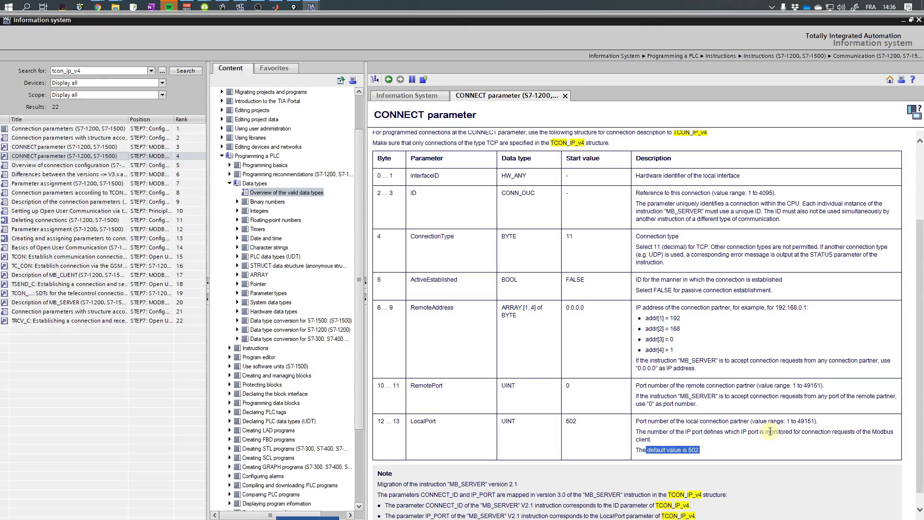
# Leave the Information system and monitor DB_Modbus online with its Configuration structure expanded, checking the ERROR and Status values
pyautogui.scroll(-1, 769, 432)
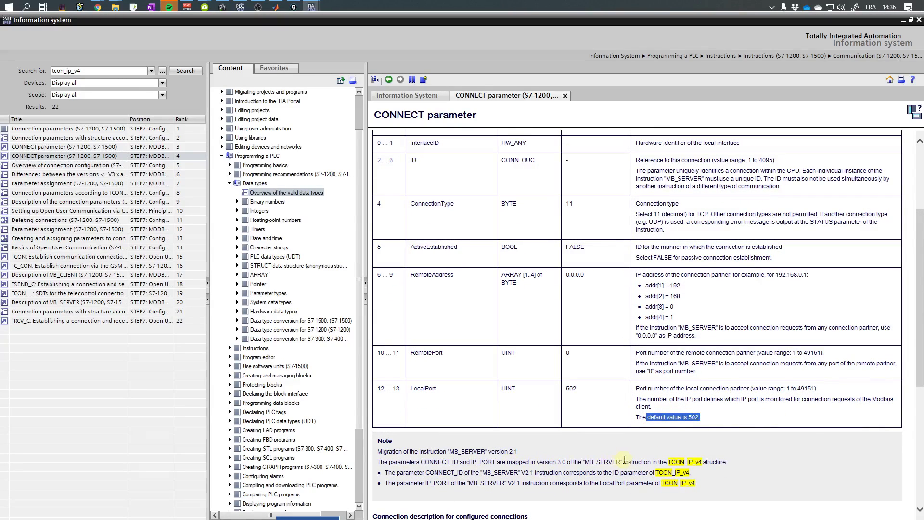
pyautogui.click(888, 57)
pyautogui.click(903, 21)
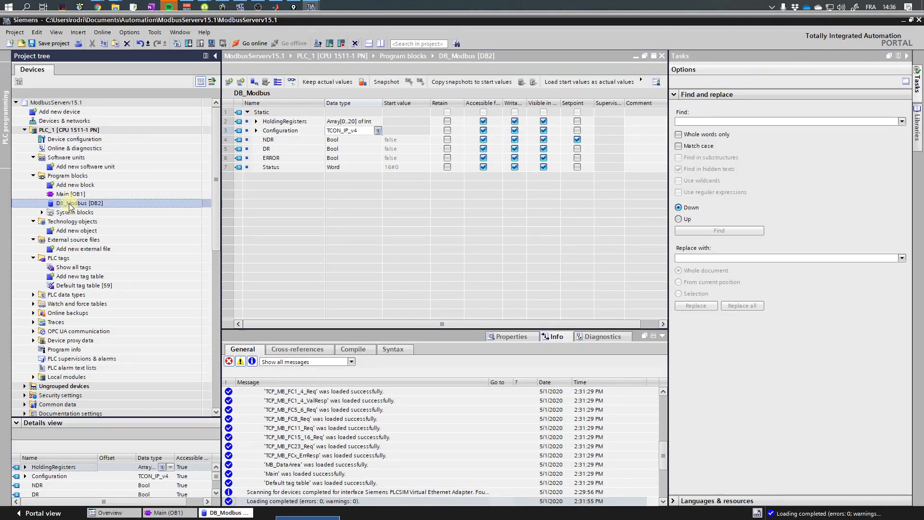
pyautogui.click(256, 130)
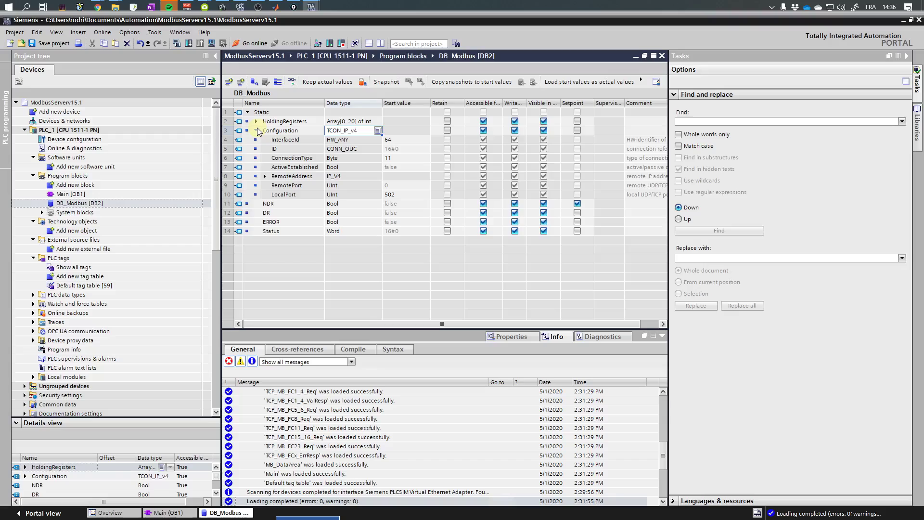
pyautogui.click(291, 83)
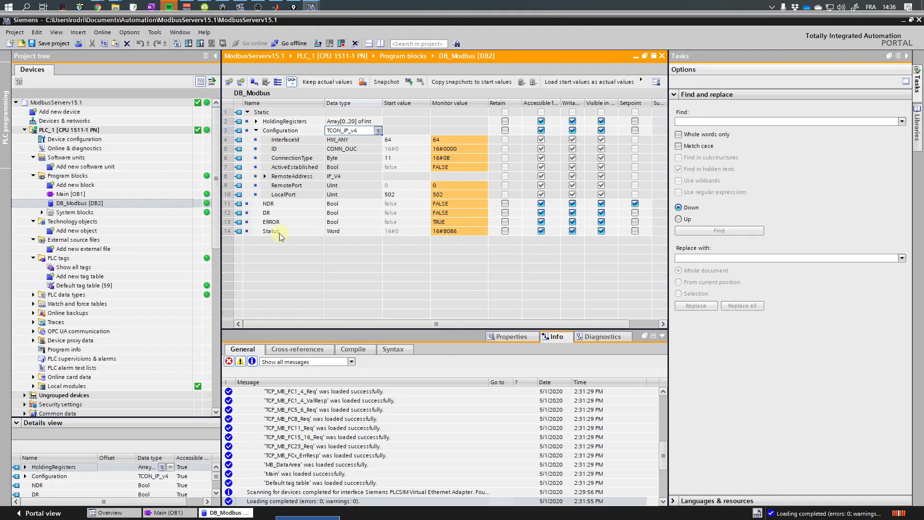
pyautogui.click(441, 222)
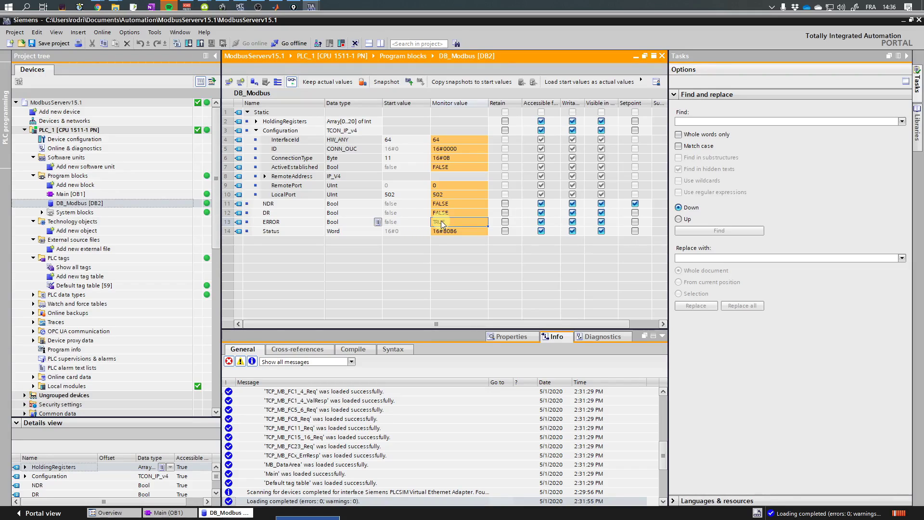
pyautogui.click(441, 231)
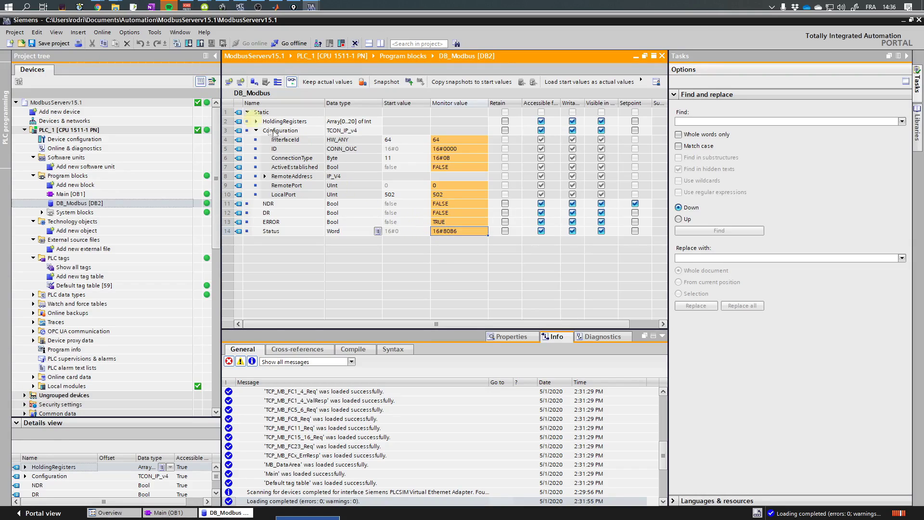
# Switch to Chrome and search the web in a new tab for "modbus error 8086 tia"
pyautogui.moveTo(97, 10)
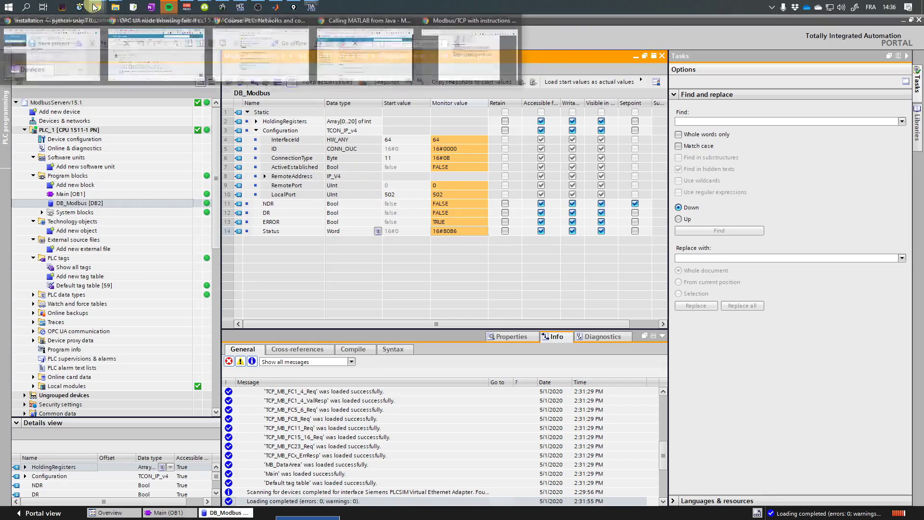
pyautogui.click(456, 59)
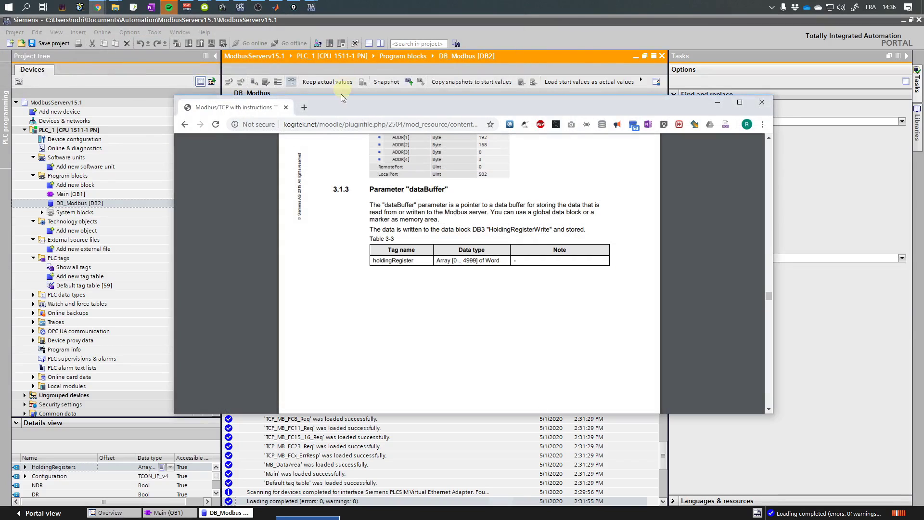
pyautogui.click(303, 107)
pyautogui.write('modbus error')
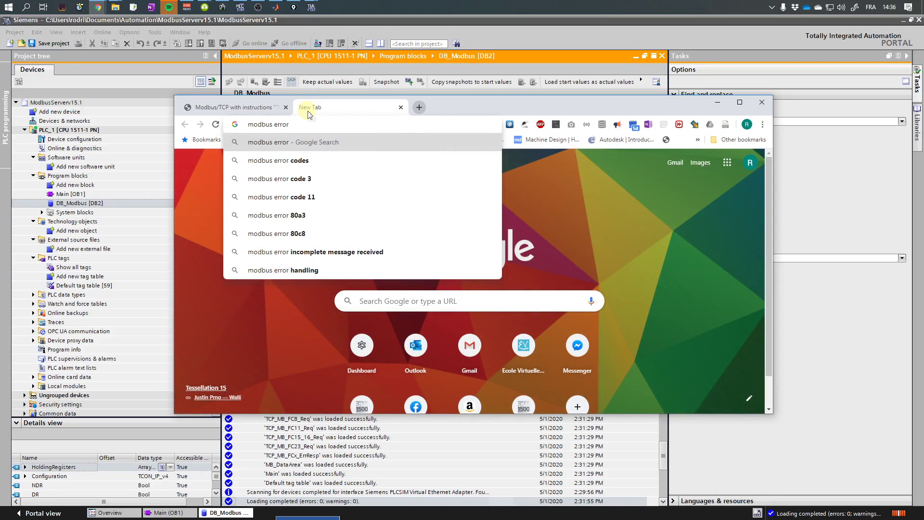
pyautogui.moveTo(442, 105); pyautogui.dragTo(795, 134)
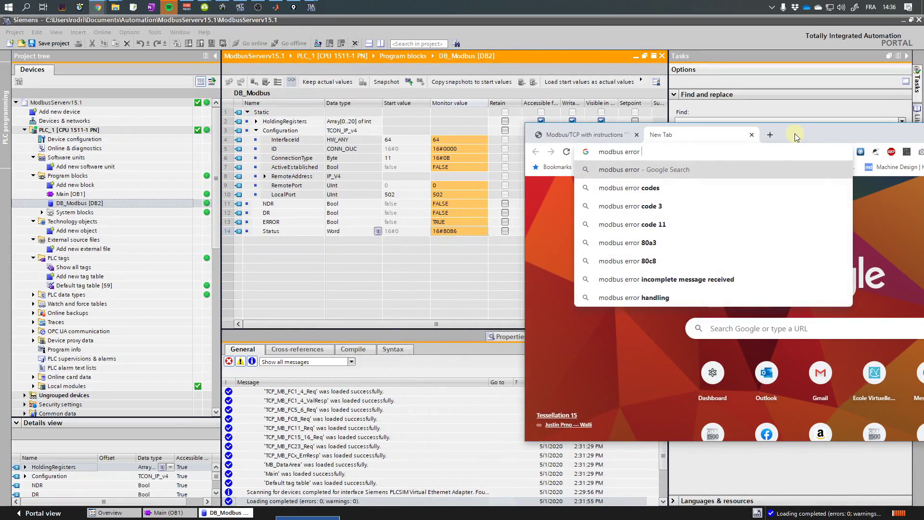
pyautogui.write('808')
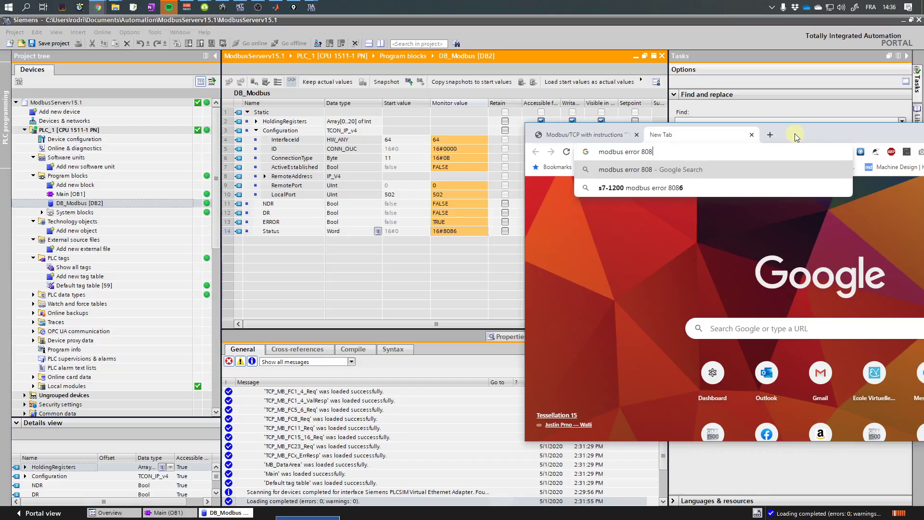
pyautogui.write('6 tia')
pyautogui.press('Return')
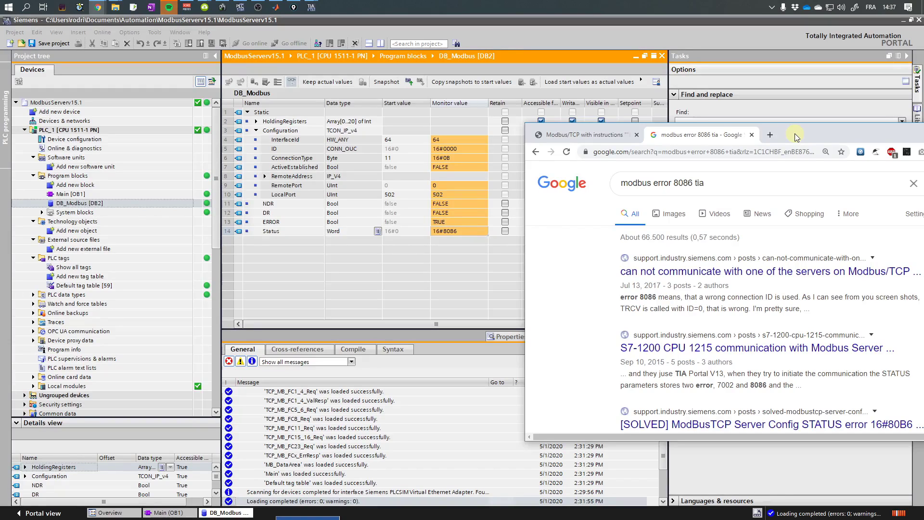
# Open the forum result about not communicating with one of the servers on Modbus/TCP and find the reply explaining 8086
pyautogui.doubleClick(795, 134)
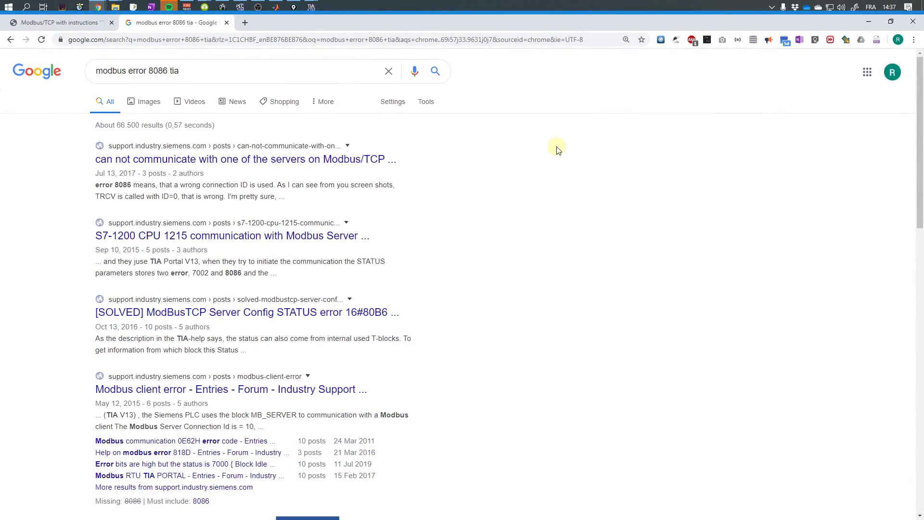
pyautogui.click(214, 163)
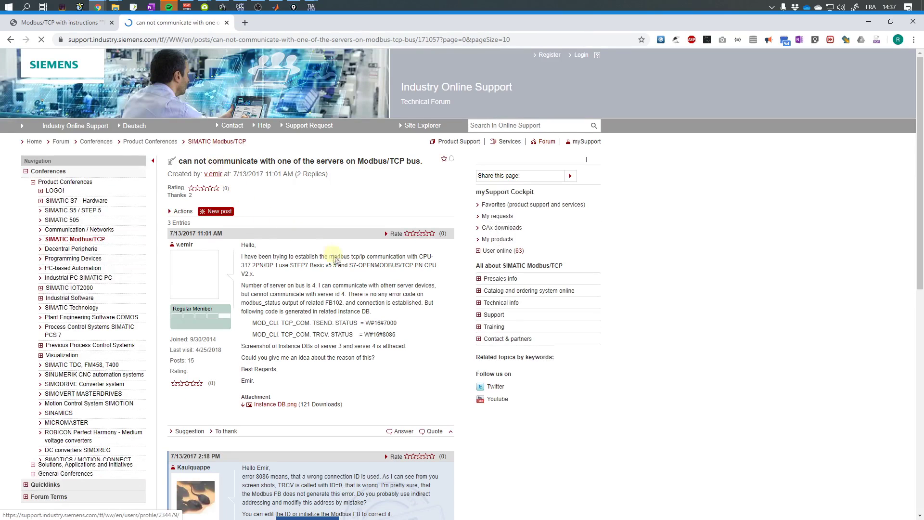
pyautogui.hotkey('ctrl', 'f')
pyautogui.write('8086')
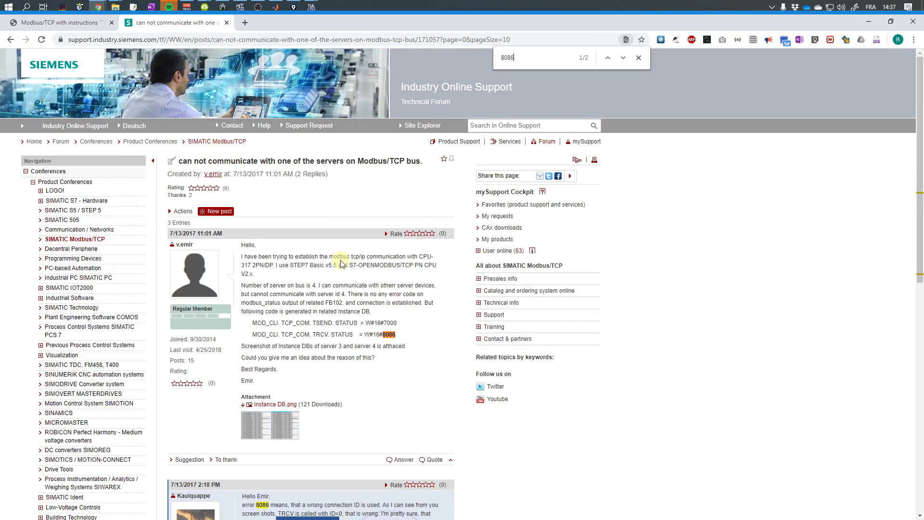
pyautogui.press('Return')
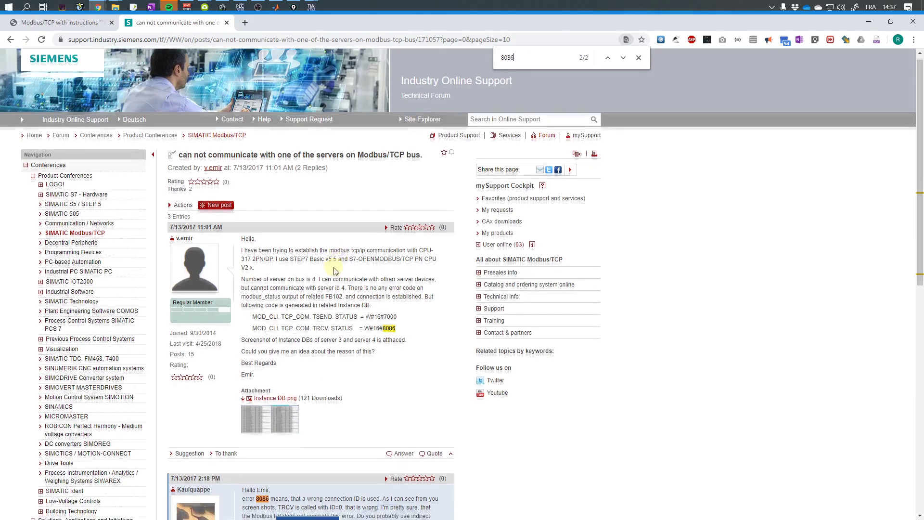
pyautogui.scroll(-4, 327, 279)
pyautogui.moveTo(244, 313); pyautogui.dragTo(337, 335)
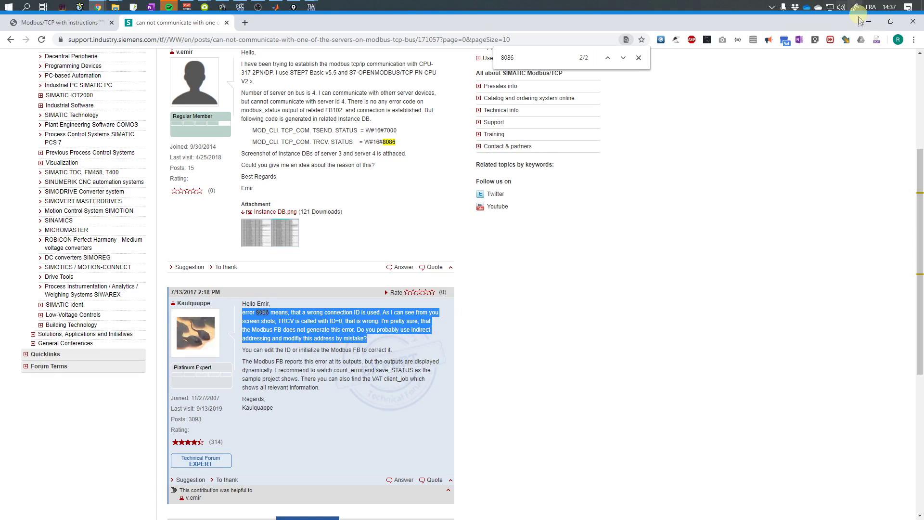
# Switch back to TIA Portal and modify the online value of the connection ID in DB_Modbus to 1
pyautogui.hotkey('alt', 'Tab')
pyautogui.click(449, 150)
pyautogui.doubleClick(449, 150)
pyautogui.write('1')
pyautogui.press('Return')
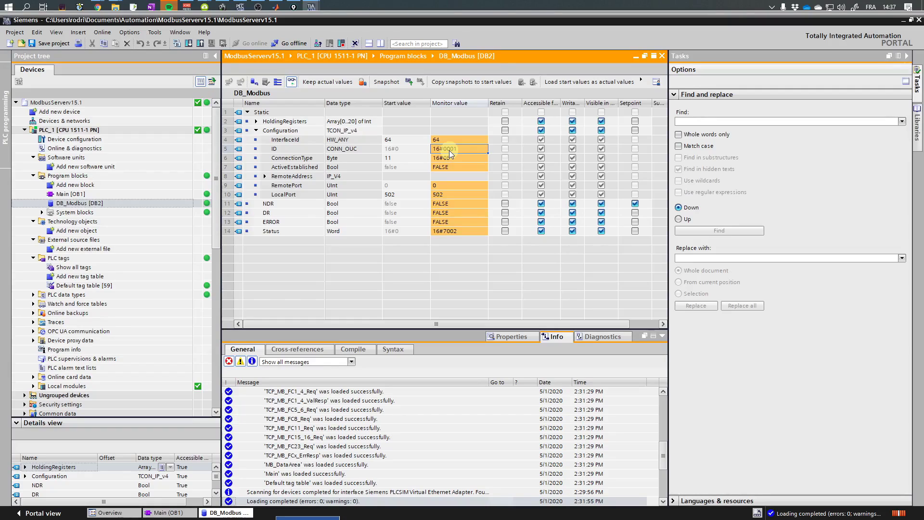
# Set the connection ID's start value to 1 in DB_Modbus and download the changed software to PLC_1
pyautogui.doubleClick(416, 149)
pyautogui.write('1')
pyautogui.press('Return')
pyautogui.click(191, 43)
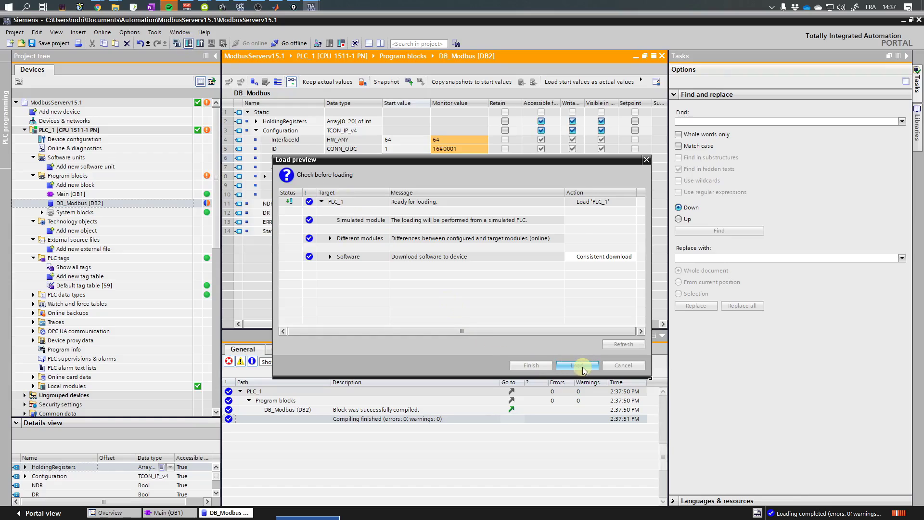
pyautogui.click(581, 367)
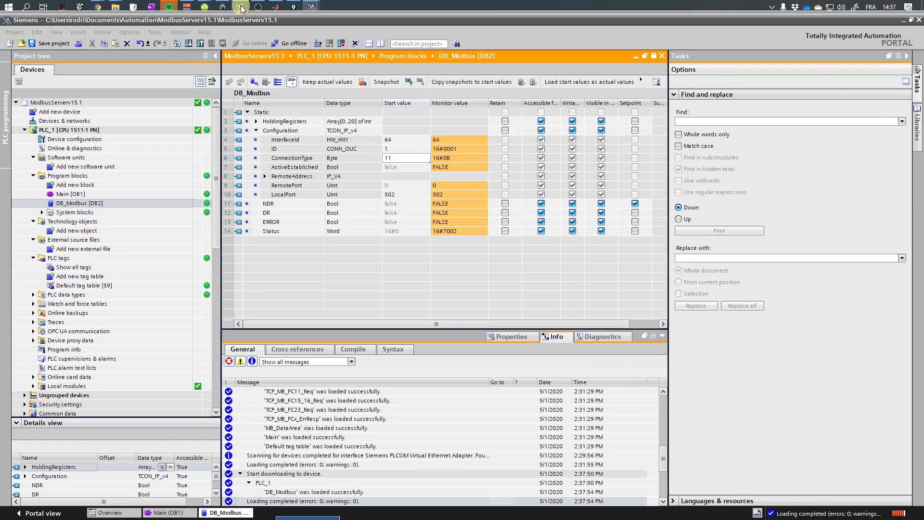
# Bring up the PLCSIM Advanced control panel and check the monitored Status and ERROR values in DB_Modbus
pyautogui.click(240, 7)
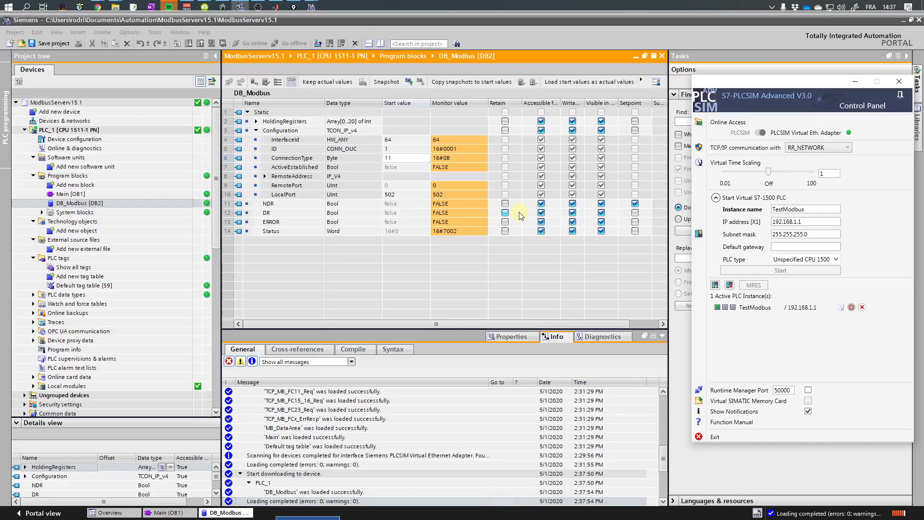
pyautogui.click(388, 273)
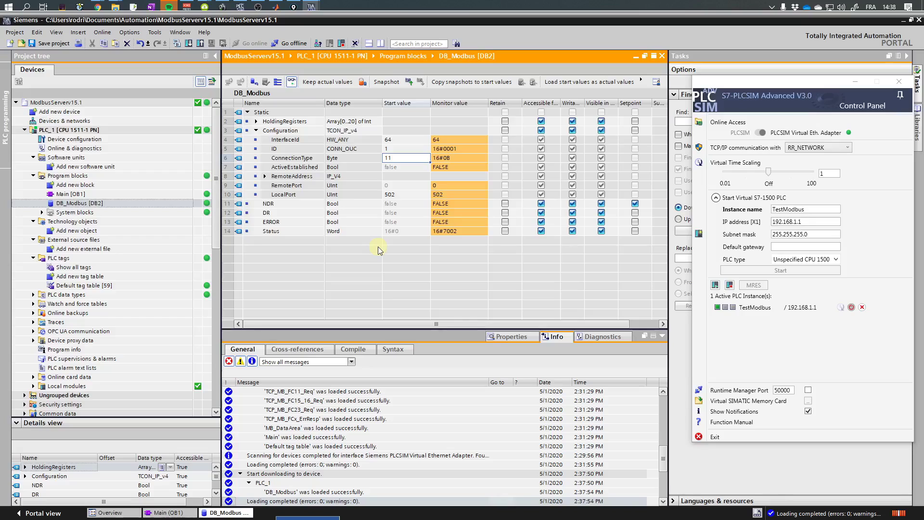
pyautogui.click(448, 233)
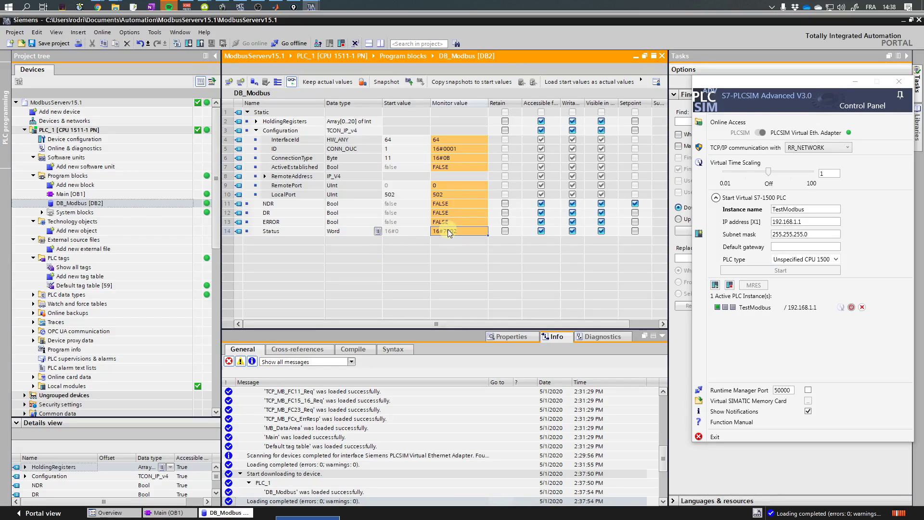
pyautogui.click(439, 222)
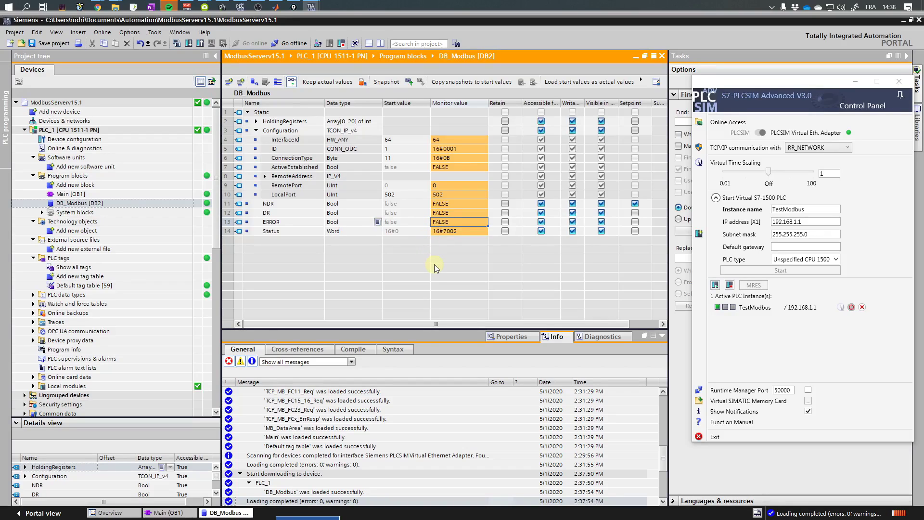
pyautogui.click(277, 232)
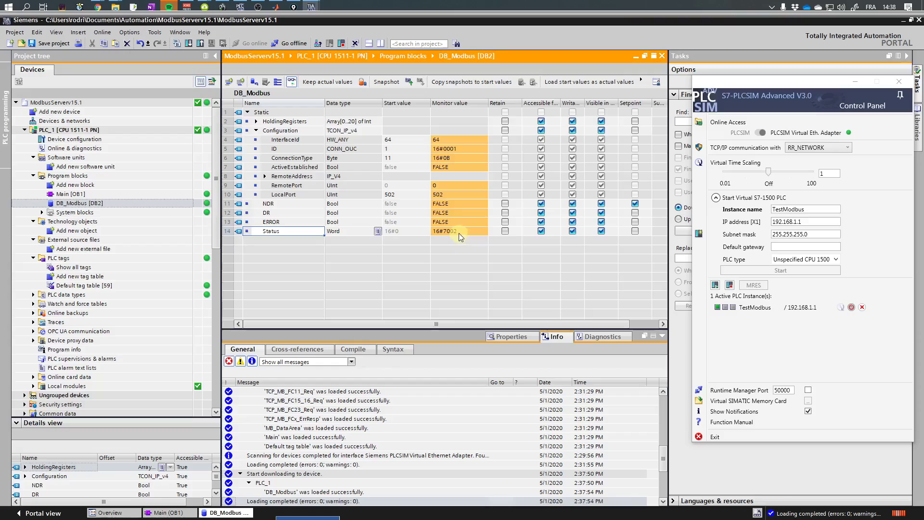
# Switch to the Chrome window with the forum page and search the web for "modbus server 7002"
pyautogui.moveTo(98, 7)
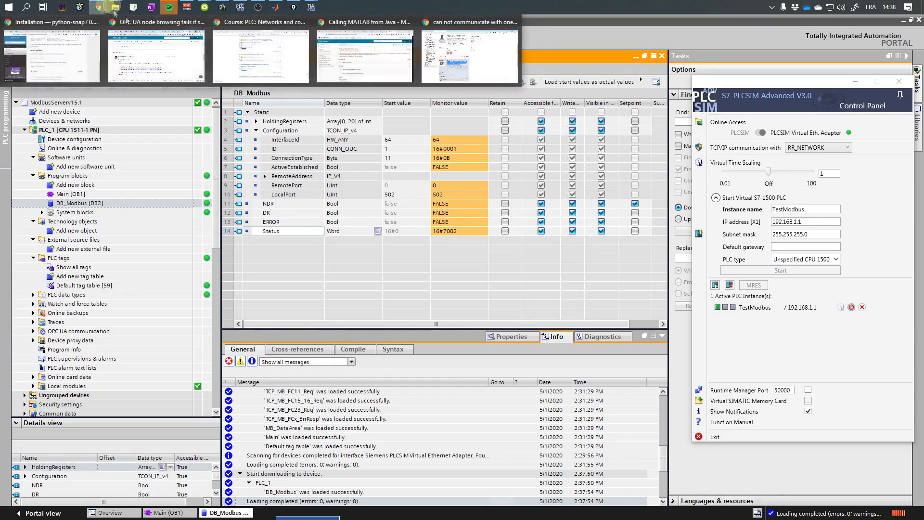
pyautogui.click(452, 70)
pyautogui.click(236, 40)
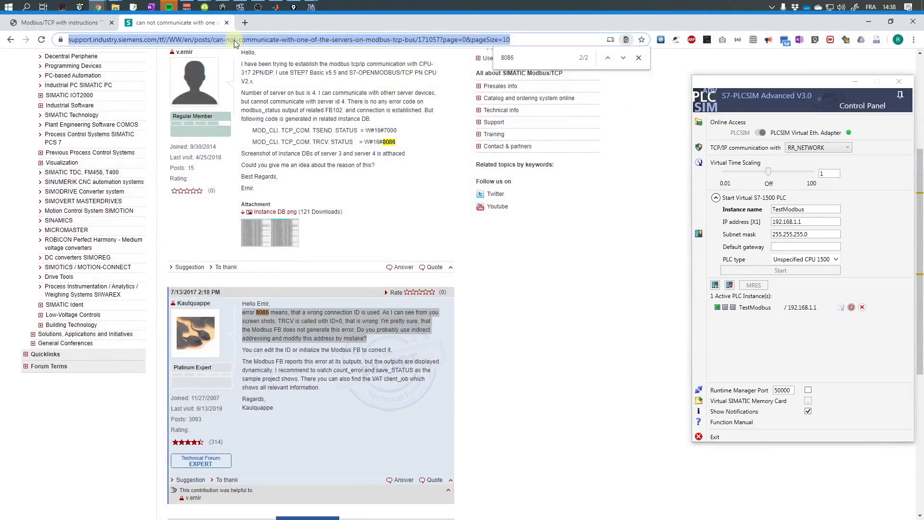
pyautogui.write('modbus server')
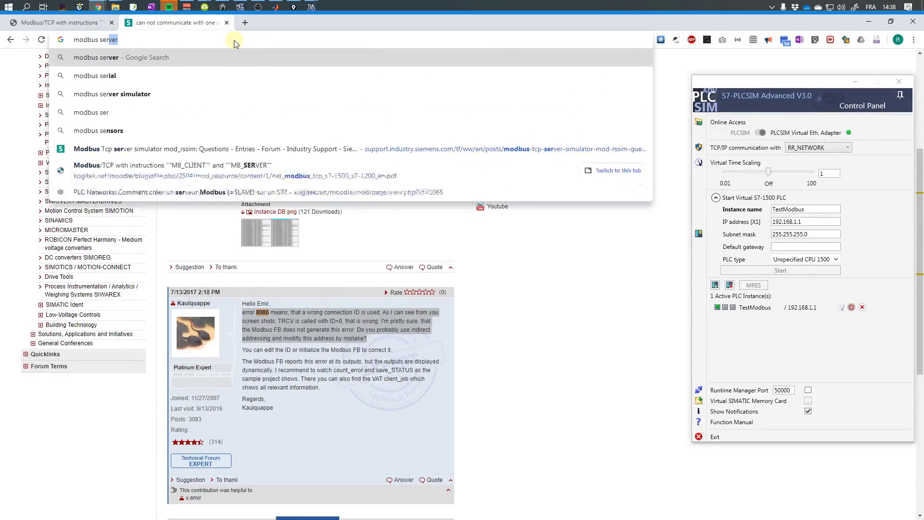
pyautogui.write(' 71')
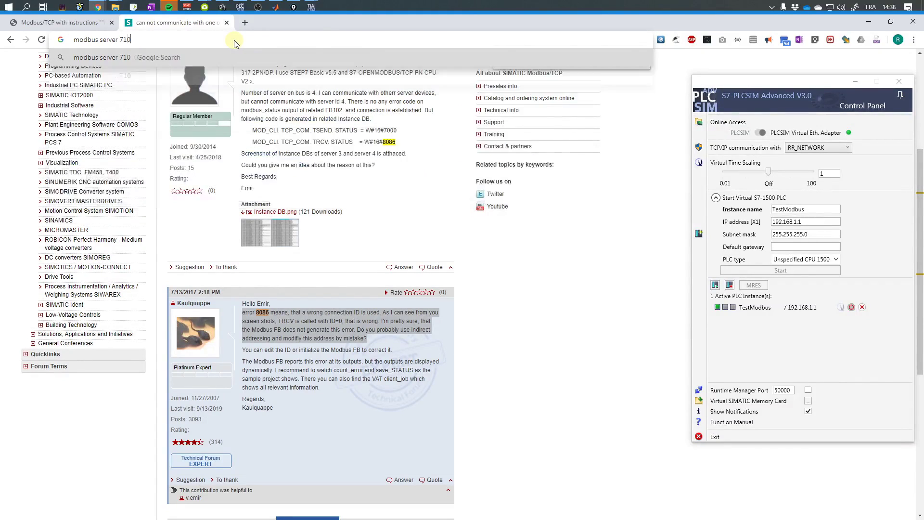
pyautogui.press('BackSpace')
pyautogui.write('002')
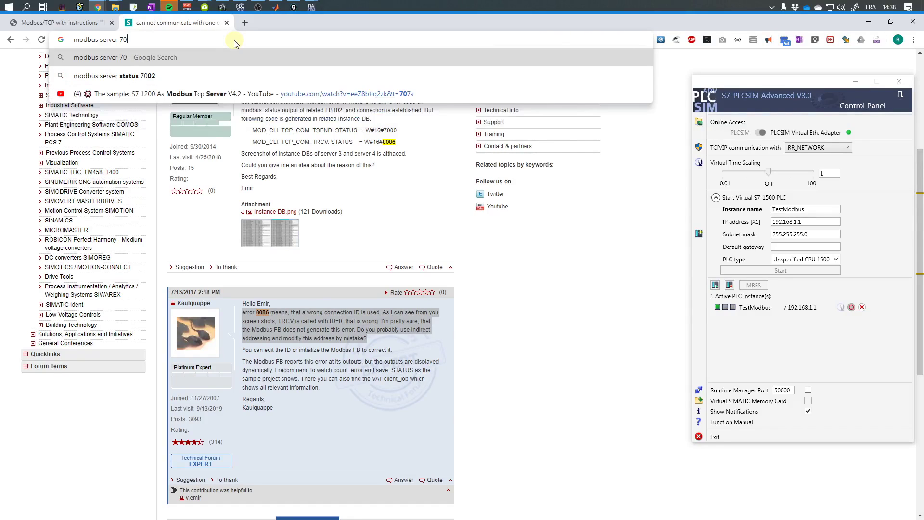
pyautogui.press('Return')
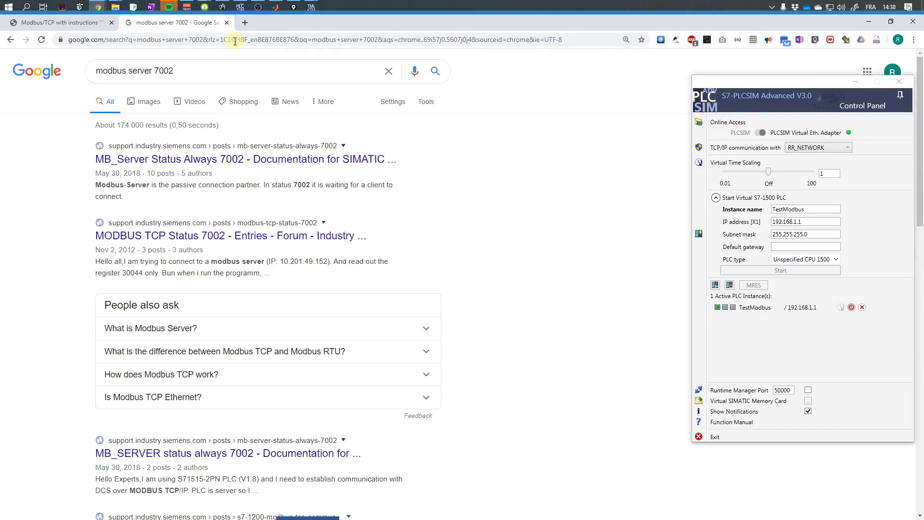
# Open the forum thread "MB_Server Status Always 7002" and read the original question and the first reply
pyautogui.click(274, 155)
pyautogui.hotkey('alt', 'Tab')
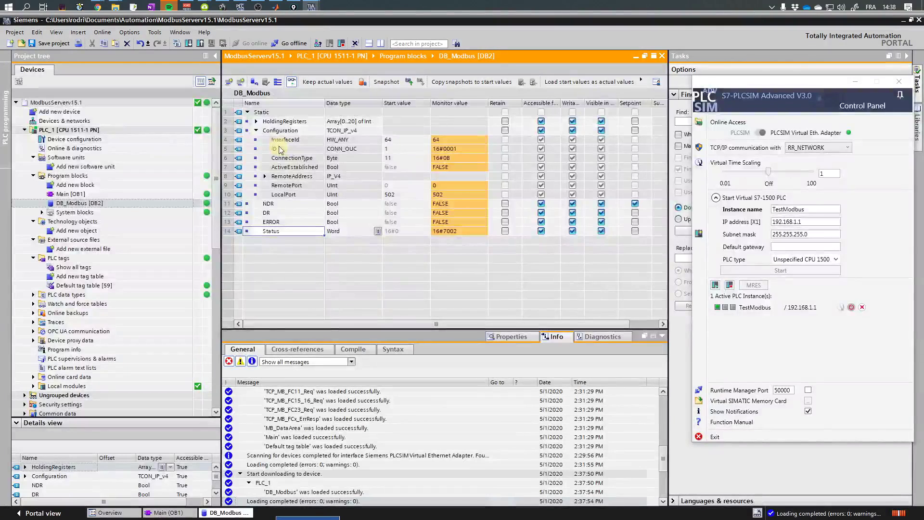
pyautogui.hotkey('alt', 'Tab')
pyautogui.scroll(-4, 373, 251)
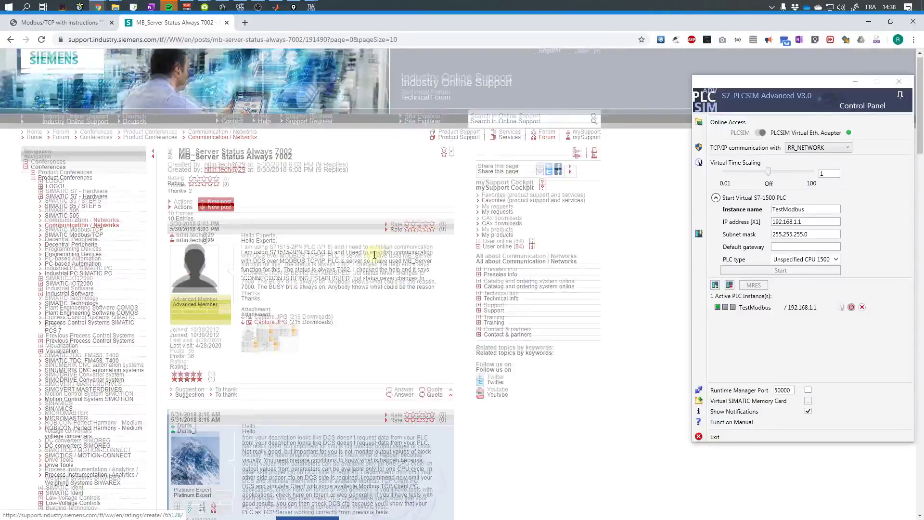
pyautogui.scroll(-2, 373, 251)
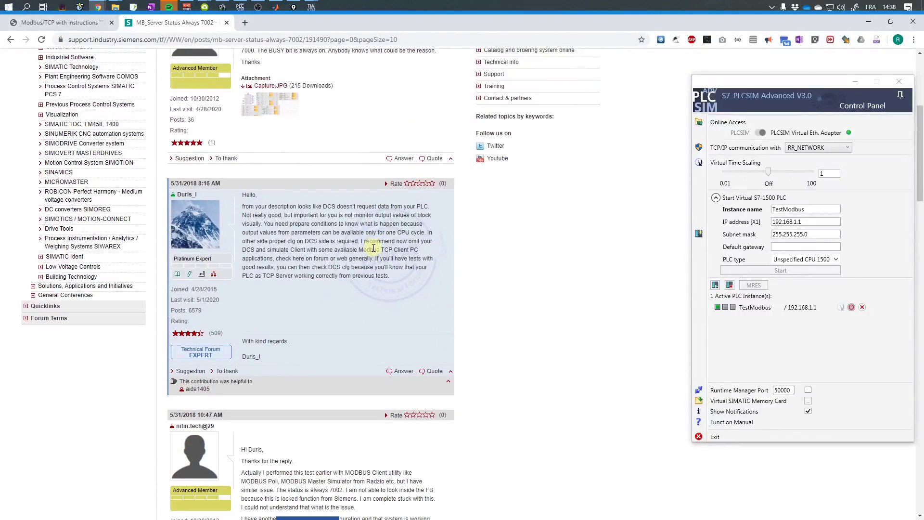
pyautogui.scroll(2, 371, 234)
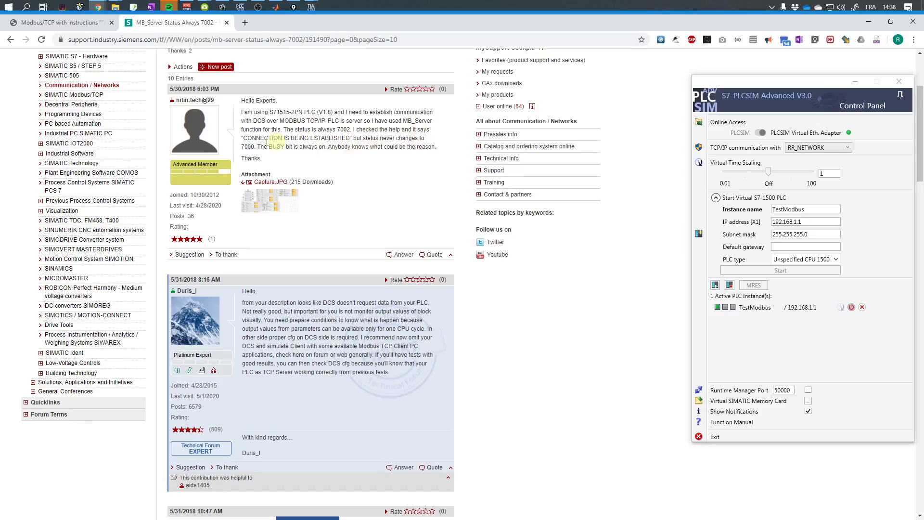
# Read the thread's passage on the status meaning "connection is being established" and the follow-up replies about status 7002
pyautogui.moveTo(243, 138); pyautogui.dragTo(351, 138)
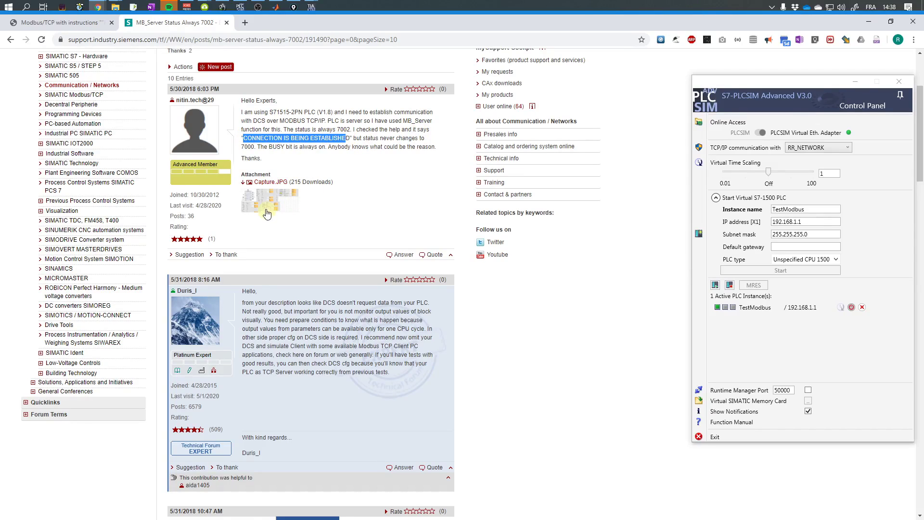
pyautogui.scroll(-2, 277, 230)
pyautogui.scroll(-3, 278, 236)
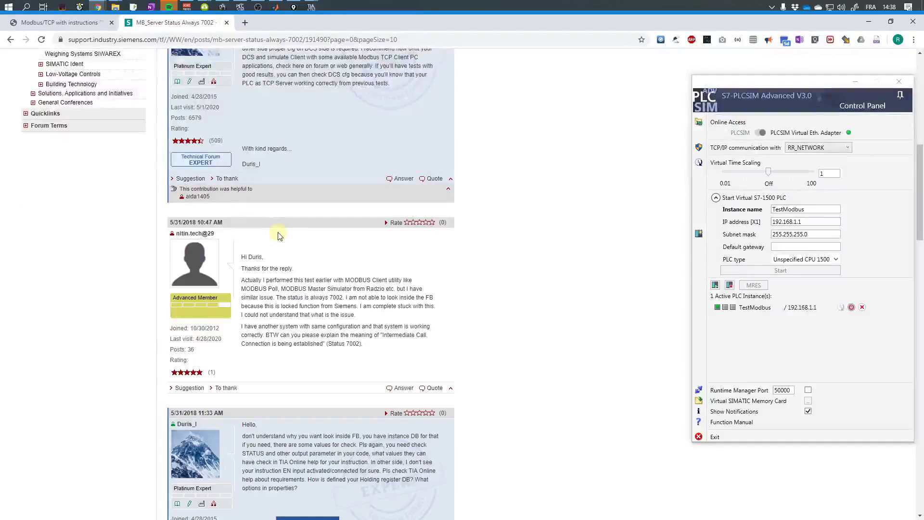
pyautogui.scroll(-3, 278, 236)
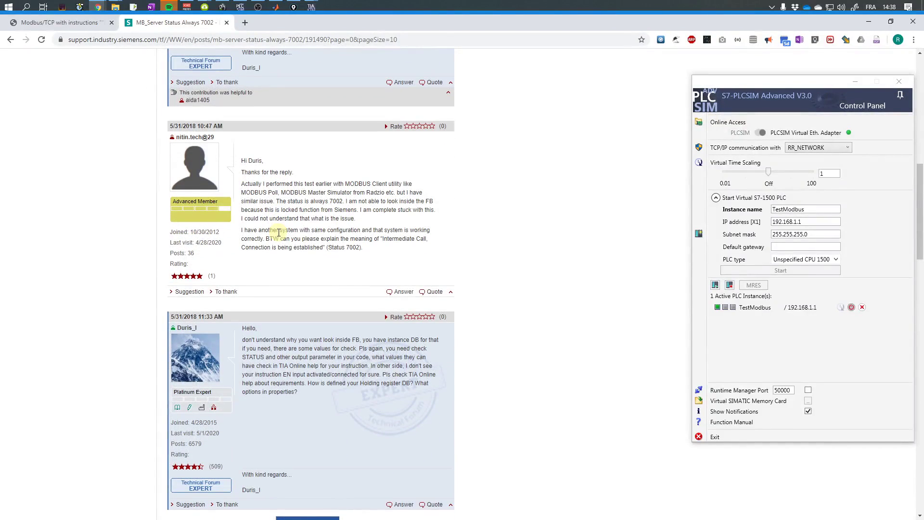
pyautogui.scroll(-3, 279, 233)
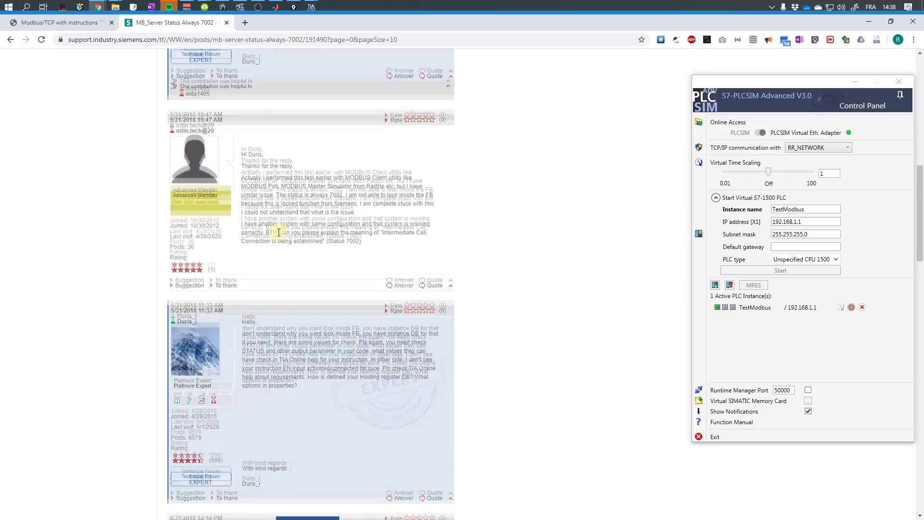
pyautogui.scroll(-5, 279, 233)
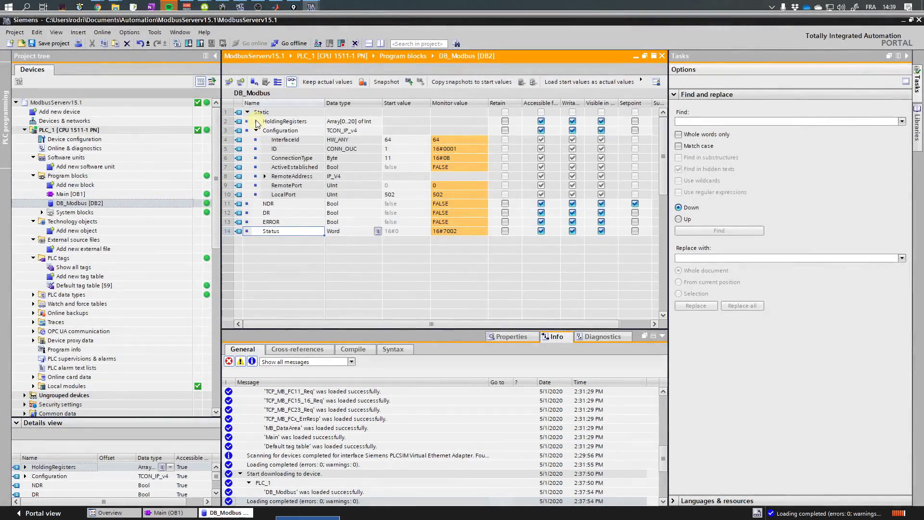
# Expand the HoldingRegisters array in DB_Modbus, and launch ModScan, dismissing its registration form and reminders without registering
pyautogui.click(256, 121)
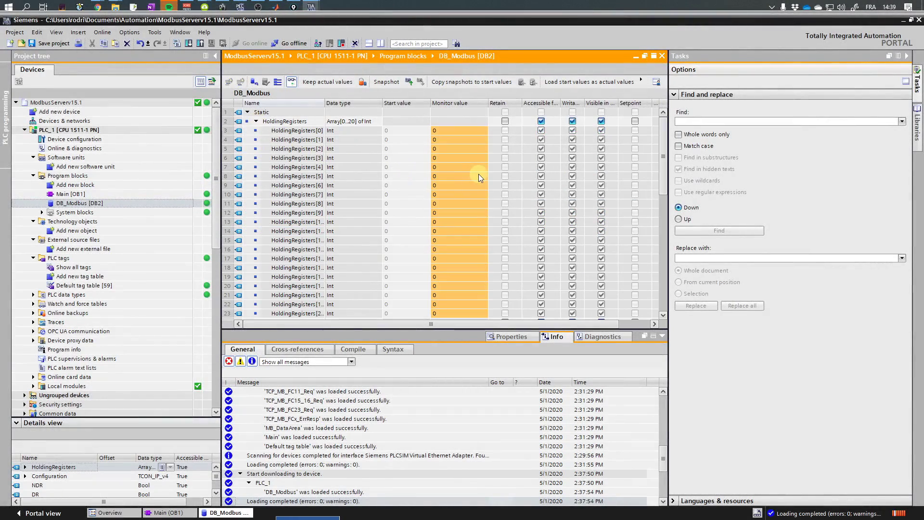
pyautogui.press('super')
pyautogui.write('modsc')
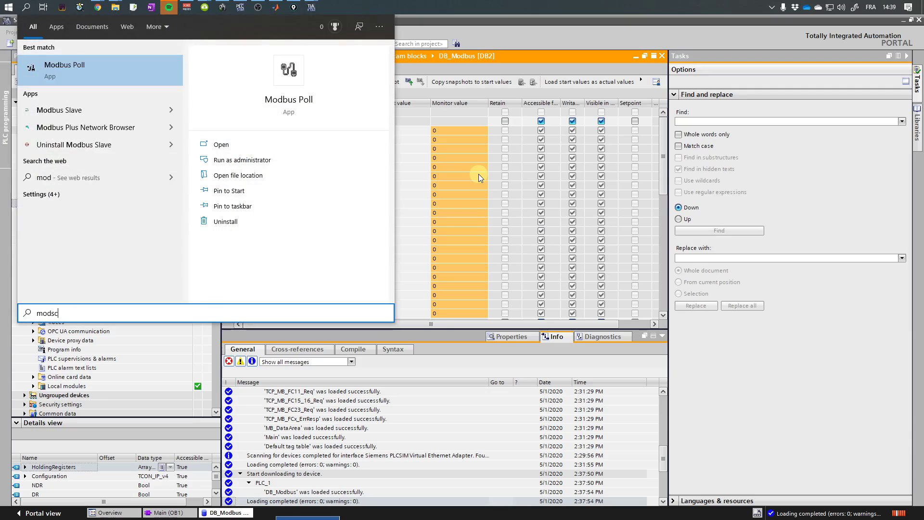
pyautogui.write('an')
pyautogui.press('Return')
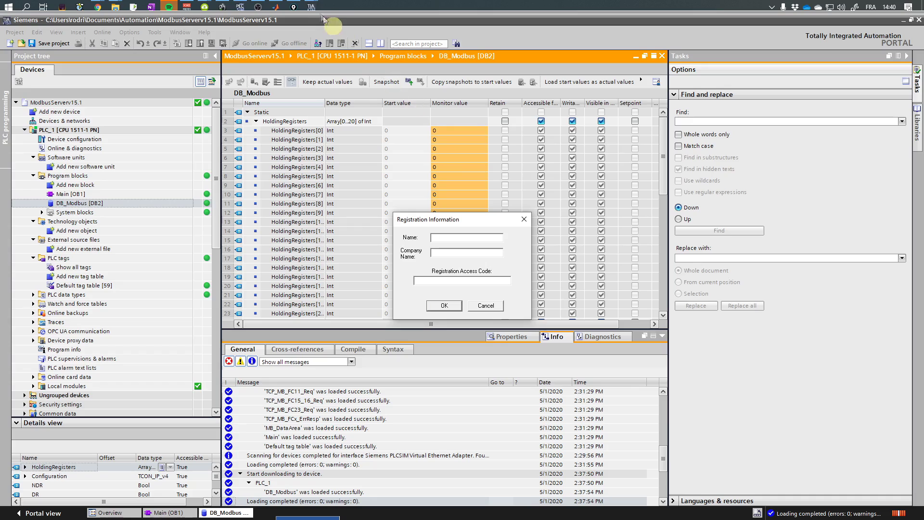
pyautogui.click(447, 306)
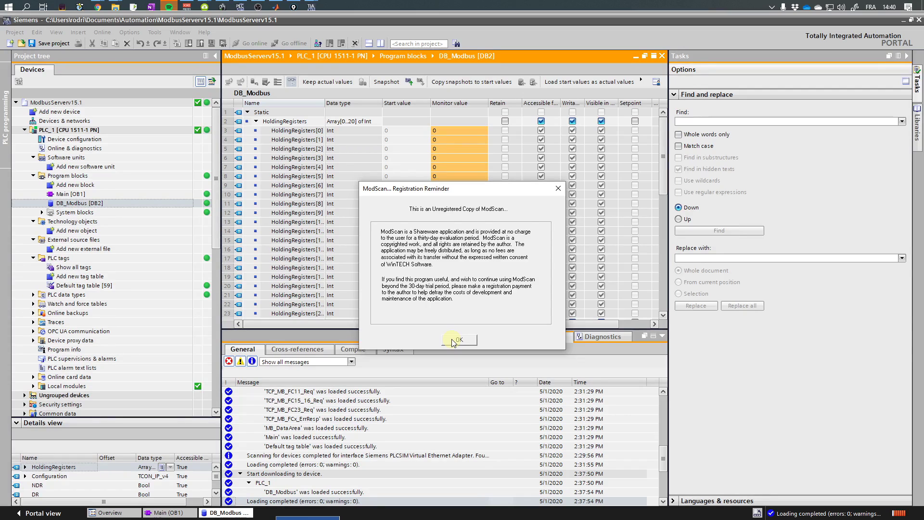
pyautogui.click(456, 340)
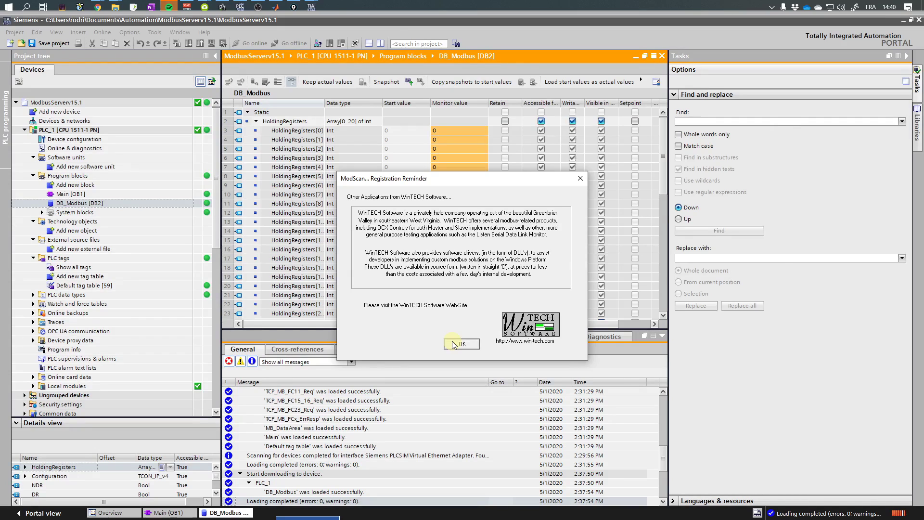
pyautogui.click(451, 341)
# Connect ModScan to the remote Modbus TCP server at 192.168.1.1, port 502, with the alias S7-1500-Modbusserver
pyautogui.click(138, 134)
pyautogui.click(142, 148)
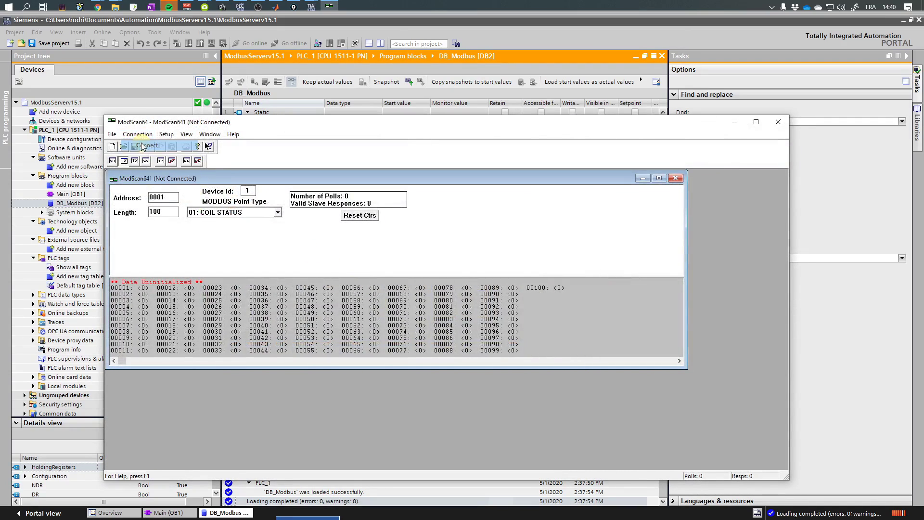
pyautogui.moveTo(462, 256); pyautogui.dragTo(454, 255)
pyautogui.click(441, 230)
pyautogui.write('192.168.1.1')
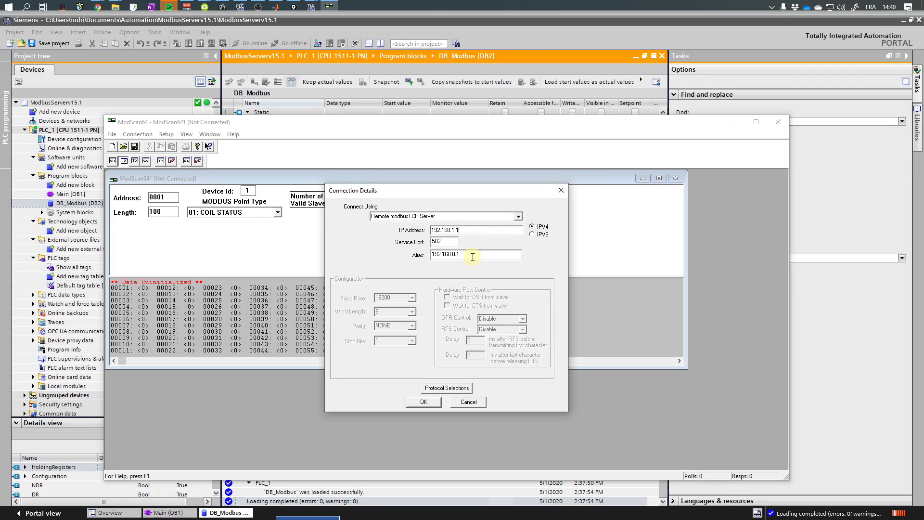
pyautogui.moveTo(472, 257); pyautogui.dragTo(389, 260)
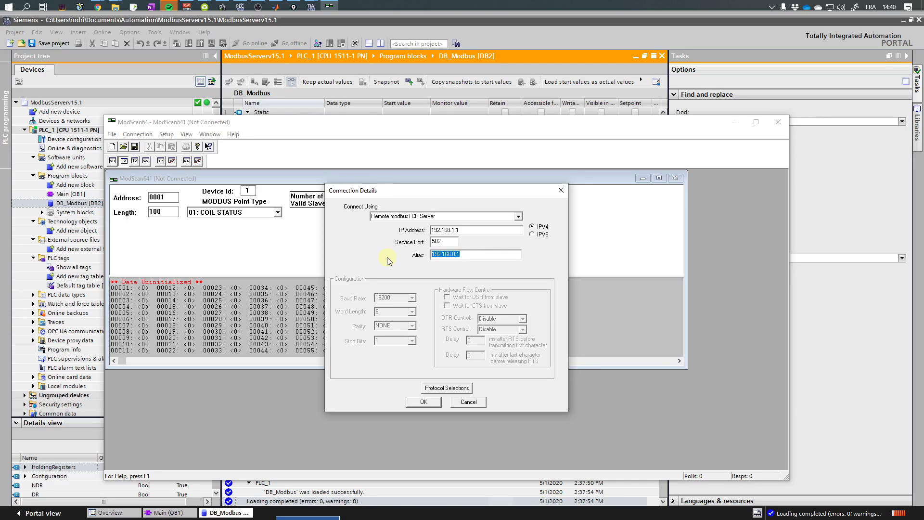
pyautogui.write('S7-1500-Modbusserver')
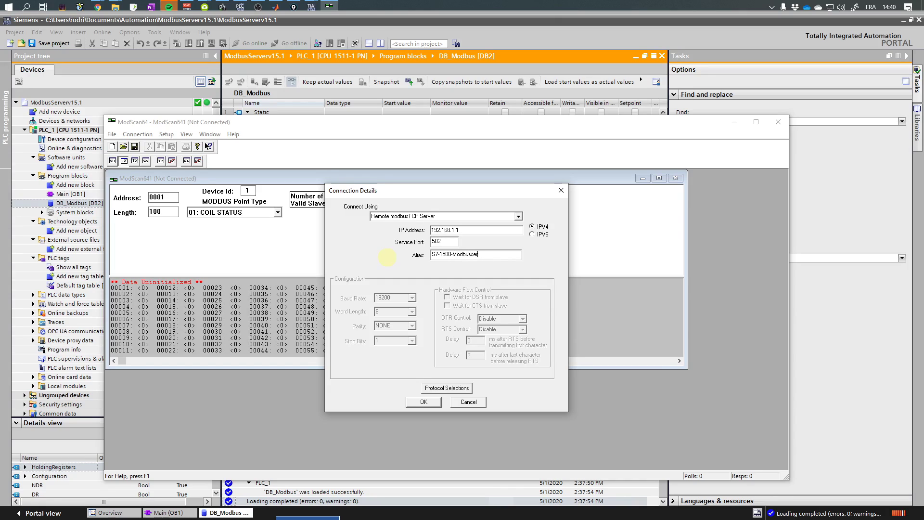
pyautogui.click(422, 401)
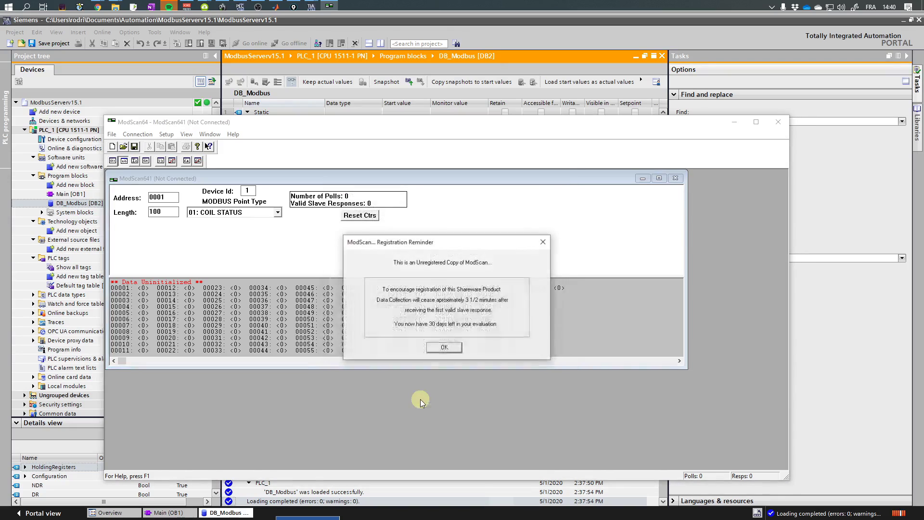
pyautogui.click(443, 348)
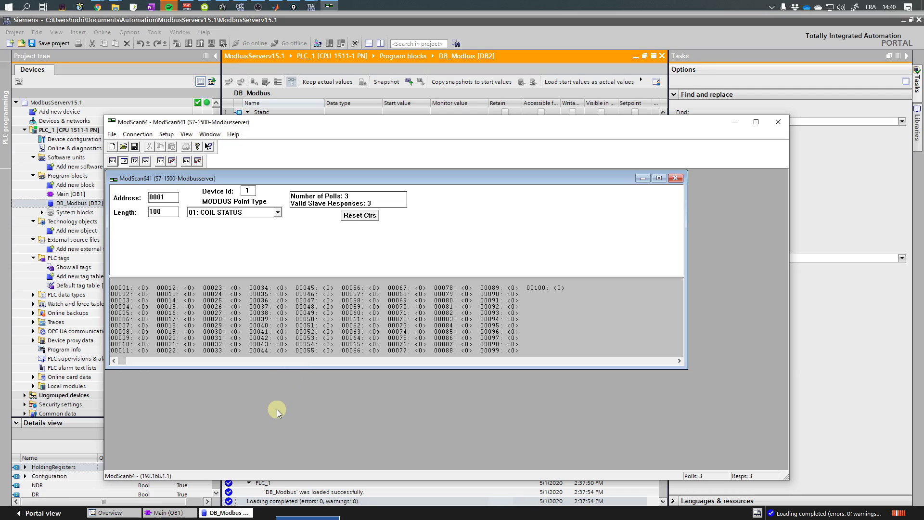
# Set the polled length to 20 and move the ModScan window clear of the DB_Modbus monitor values
pyautogui.click(186, 8)
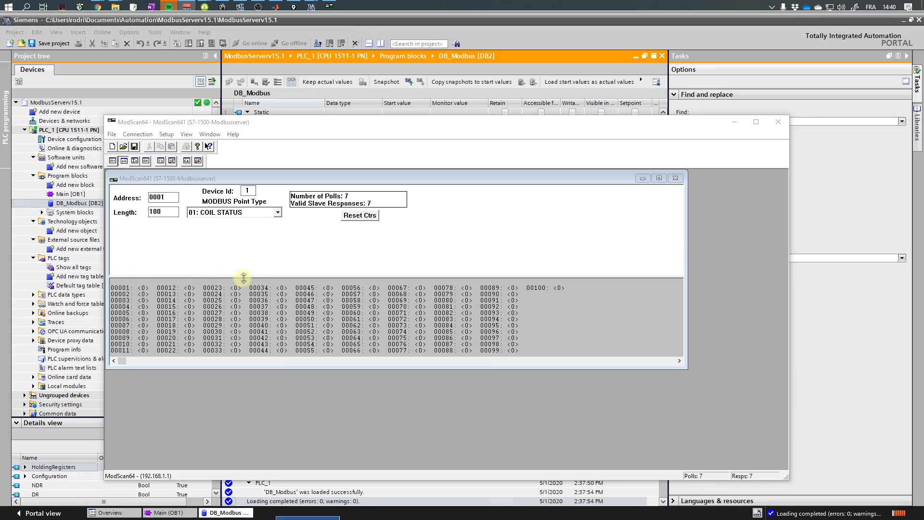
pyautogui.click(168, 478)
pyautogui.click(180, 478)
pyautogui.click(160, 213)
pyautogui.doubleClick(172, 217)
pyautogui.write('20')
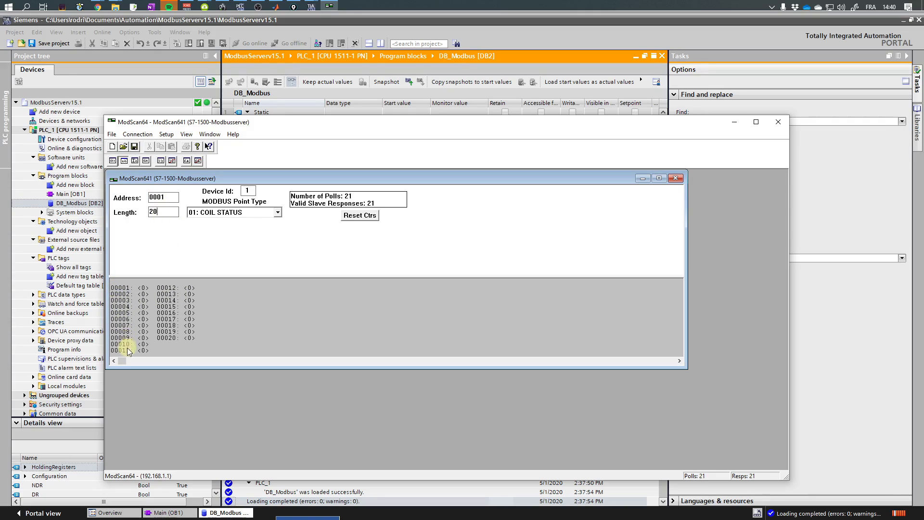
pyautogui.moveTo(303, 124); pyautogui.dragTo(689, 44)
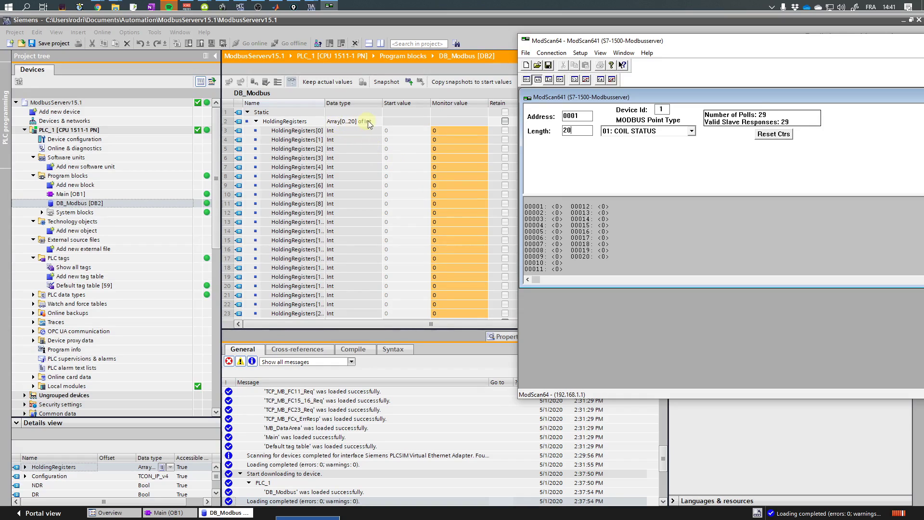
pyautogui.doubleClick(557, 207)
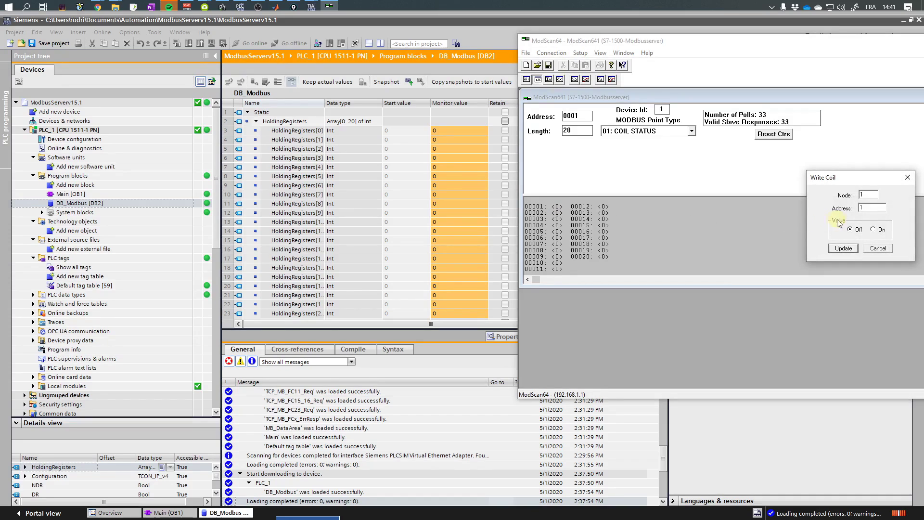
pyautogui.click(872, 208)
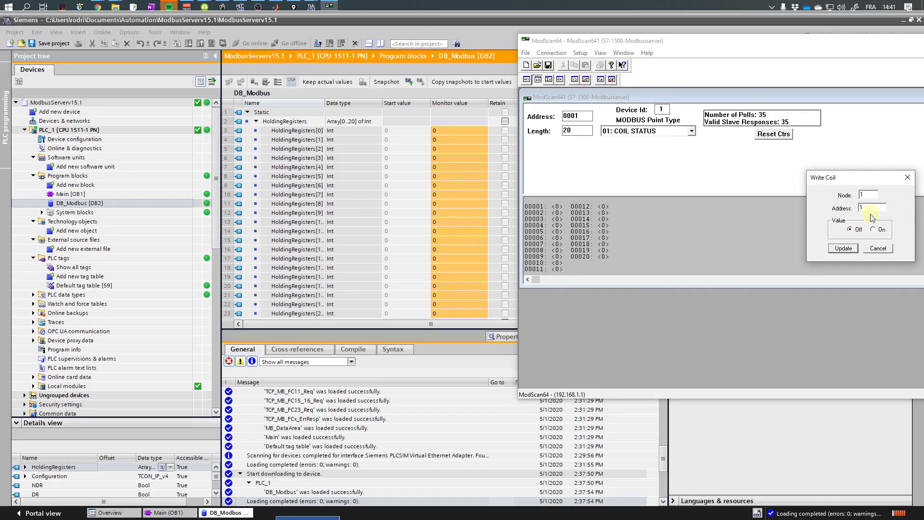
pyautogui.click(872, 249)
# Change the Modbus point type to 03: HOLDING REGISTER and write the value 35 to register address 1
pyautogui.click(627, 132)
pyautogui.click(633, 155)
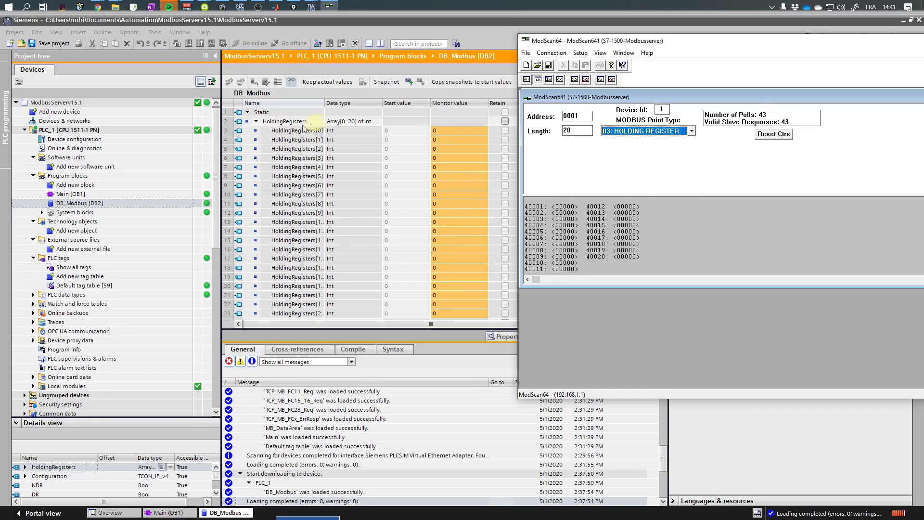
pyautogui.doubleClick(563, 207)
pyautogui.doubleClick(885, 231)
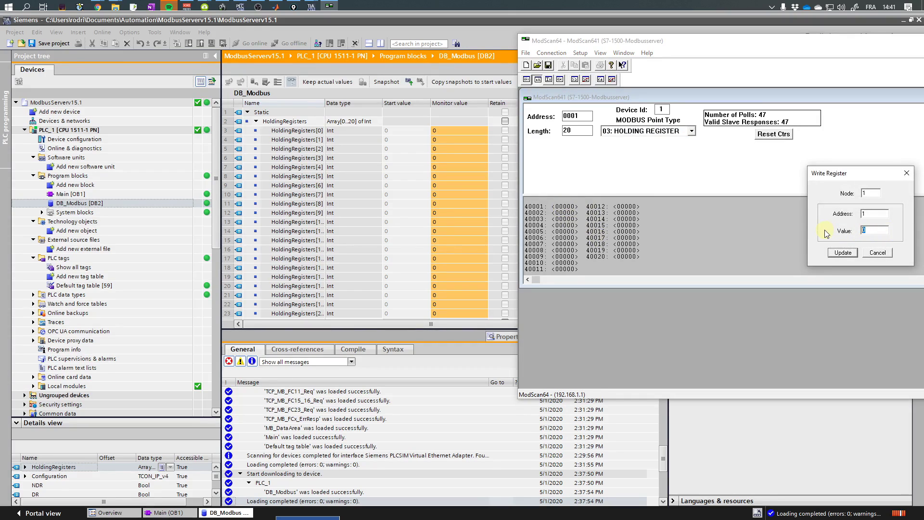
pyautogui.click(837, 252)
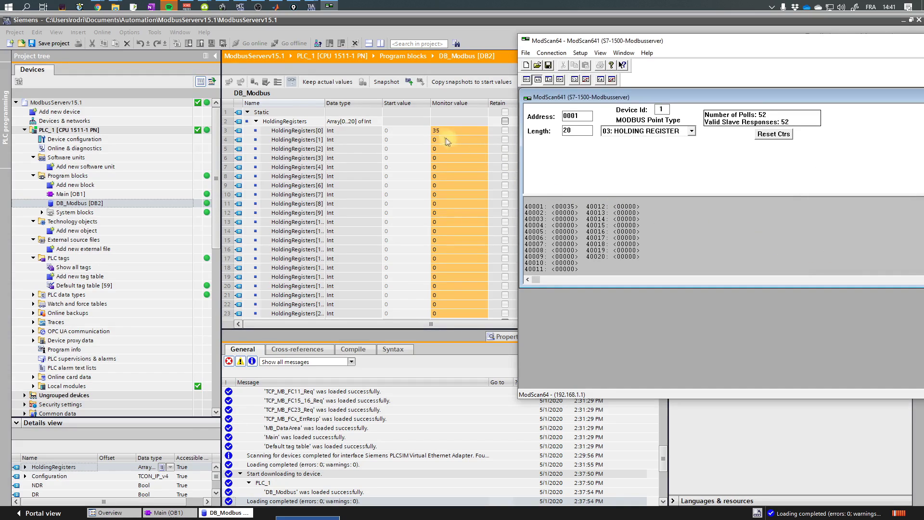
# Write the value 20 to the holding register at address 1
pyautogui.doubleClick(567, 208)
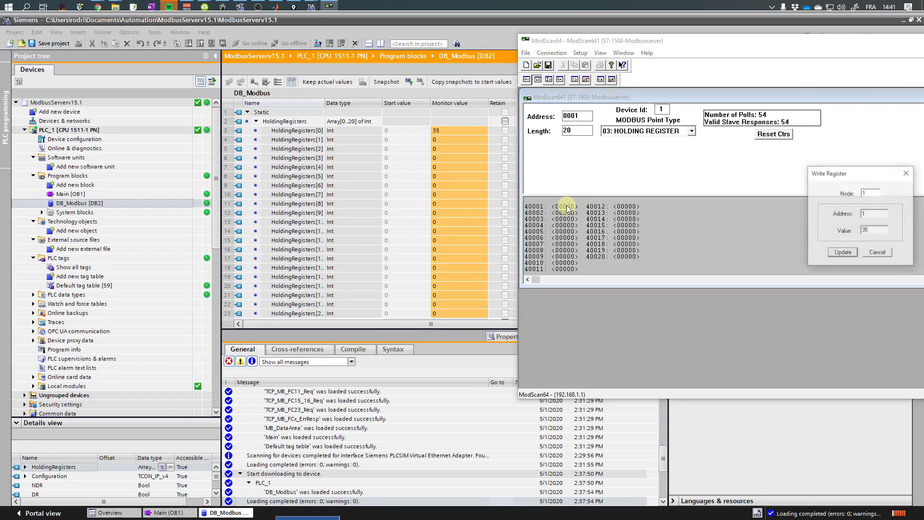
pyautogui.doubleClick(869, 230)
pyautogui.write('20')
pyautogui.press('Return')
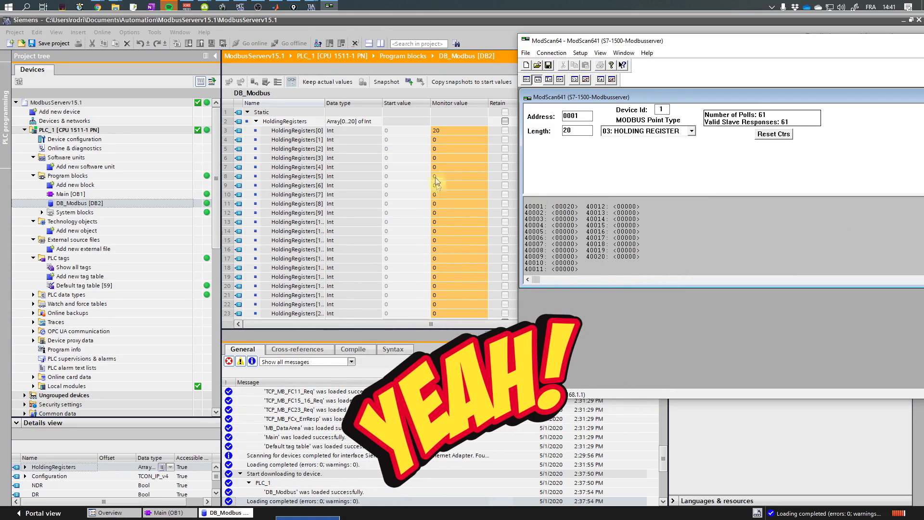
# Arrange the TIA Portal and ModScan windows side by side and collapse the Tasks pane to reveal the monitor values
pyautogui.click(452, 27)
pyautogui.doubleClick(452, 23)
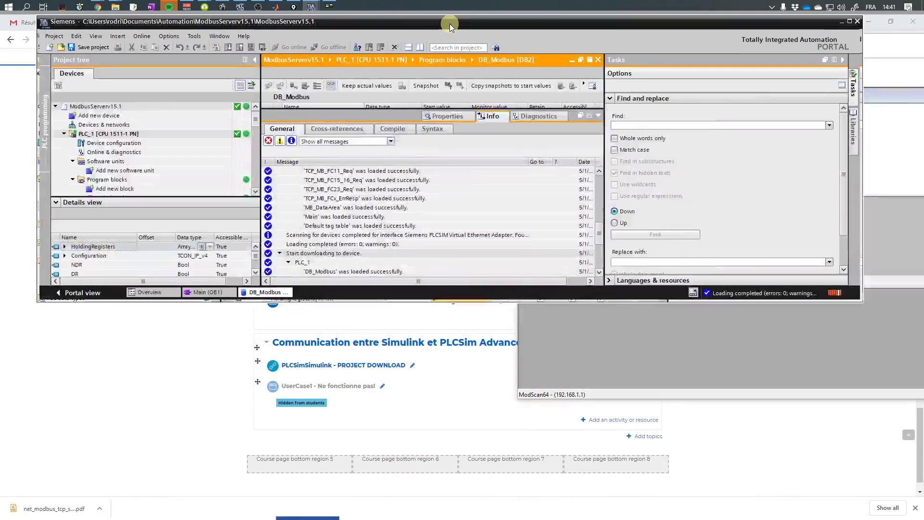
pyautogui.press('Escape')
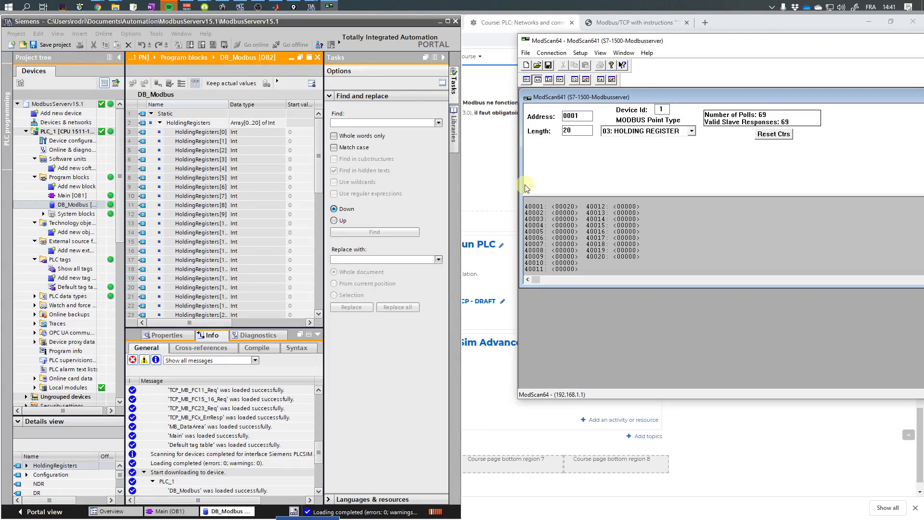
pyautogui.moveTo(563, 41); pyautogui.dragTo(923, 40)
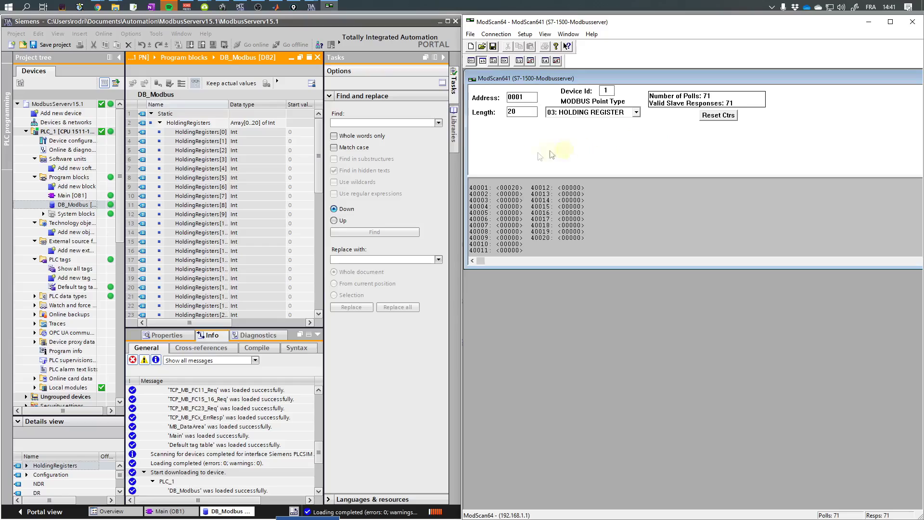
pyautogui.click(444, 59)
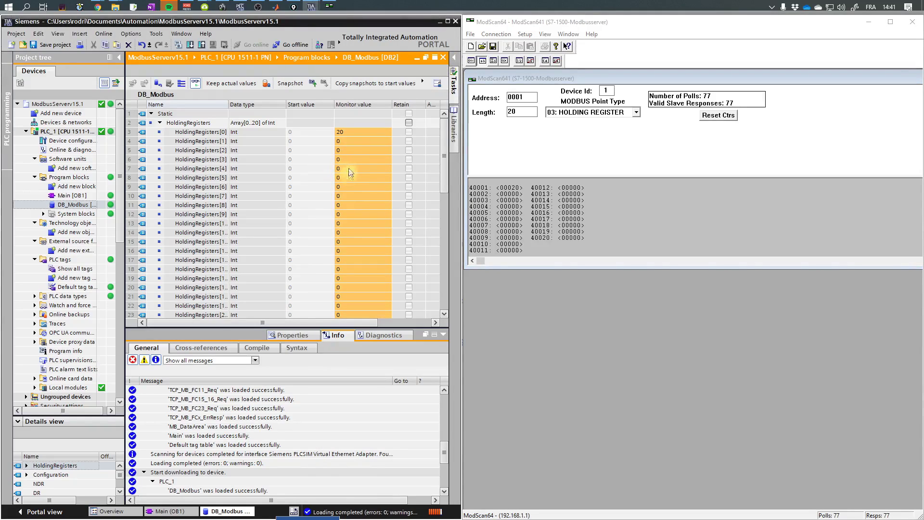
# Modify the monitored value of HoldingRegisters[3] in DB_Modbus to 3
pyautogui.doubleClick(340, 158)
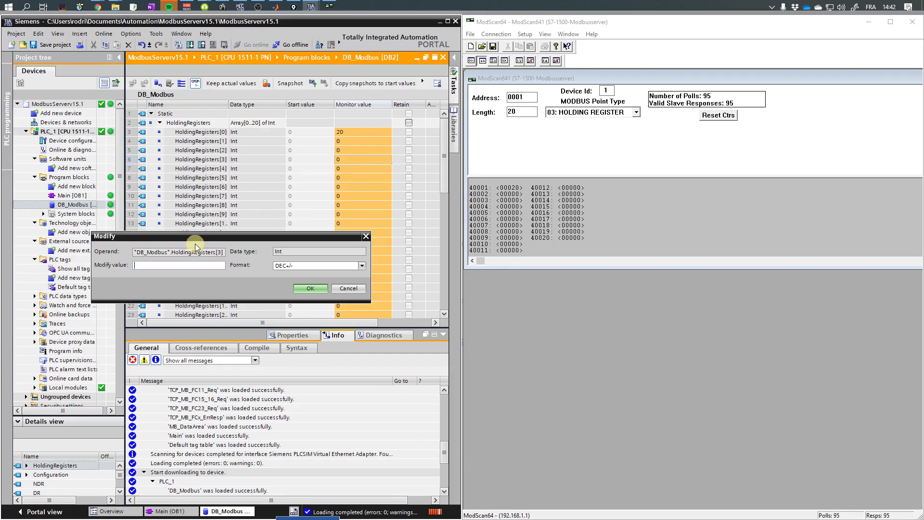
pyautogui.write('3')
pyautogui.press('Return')
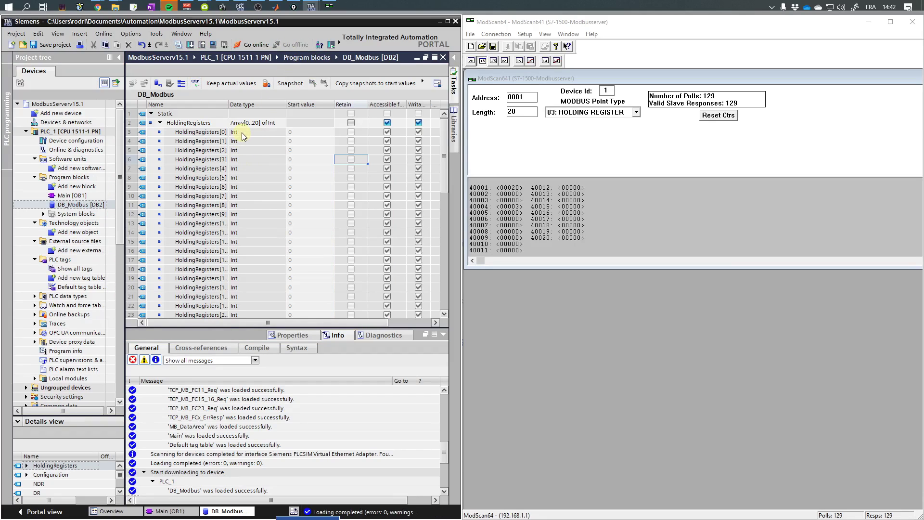
# Change the element data type of the HoldingRegisters array in DB_Modbus to LReal, keeping the array limits 0..20
pyautogui.click(160, 124)
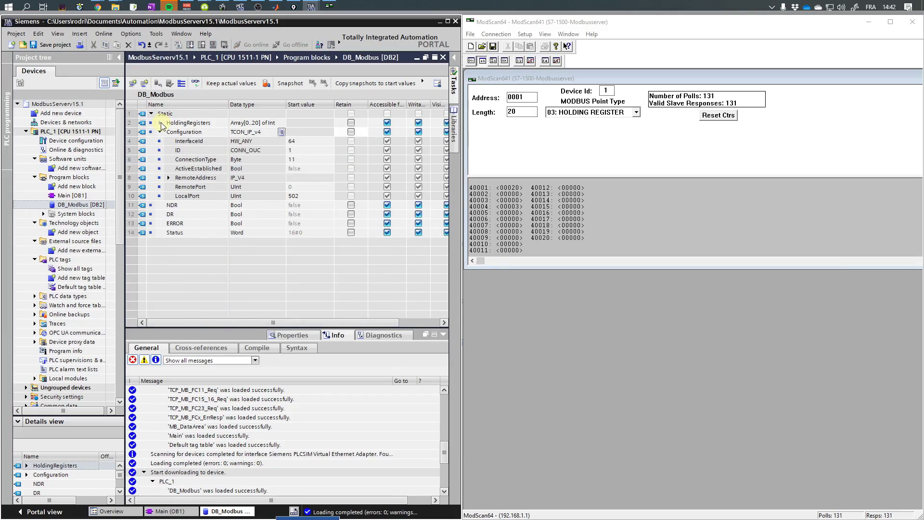
pyautogui.click(161, 124)
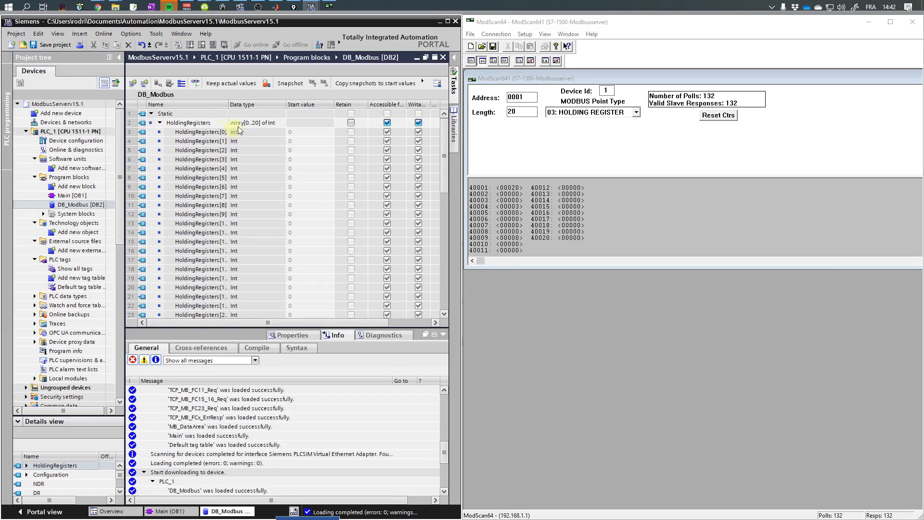
pyautogui.click(275, 123)
pyautogui.click(281, 124)
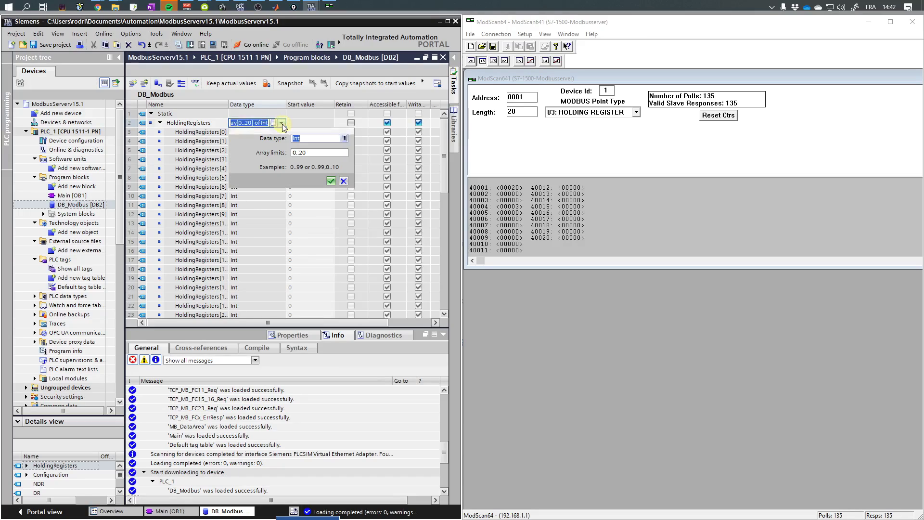
pyautogui.click(344, 138)
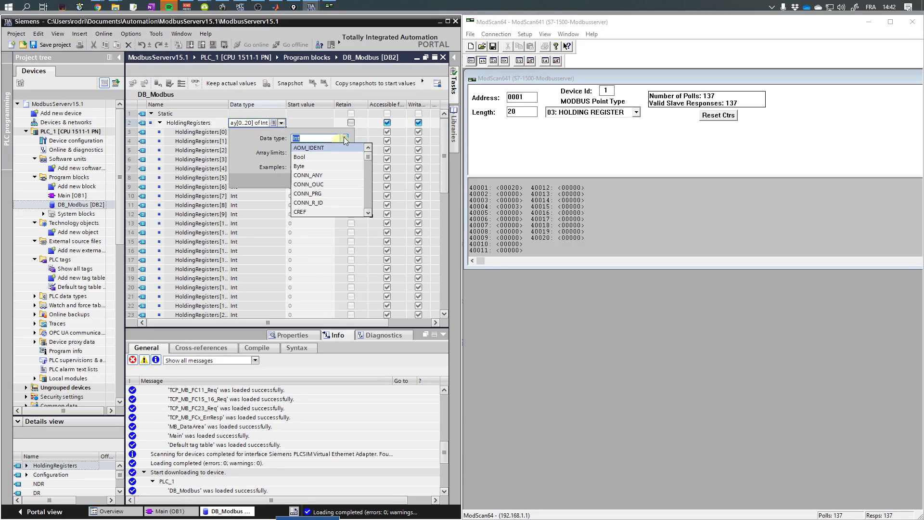
pyautogui.write('Real')
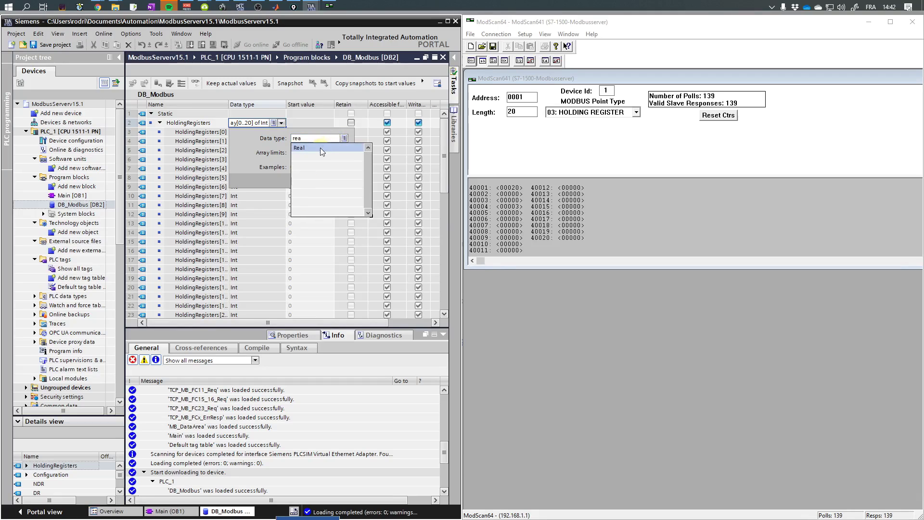
pyautogui.press('Return')
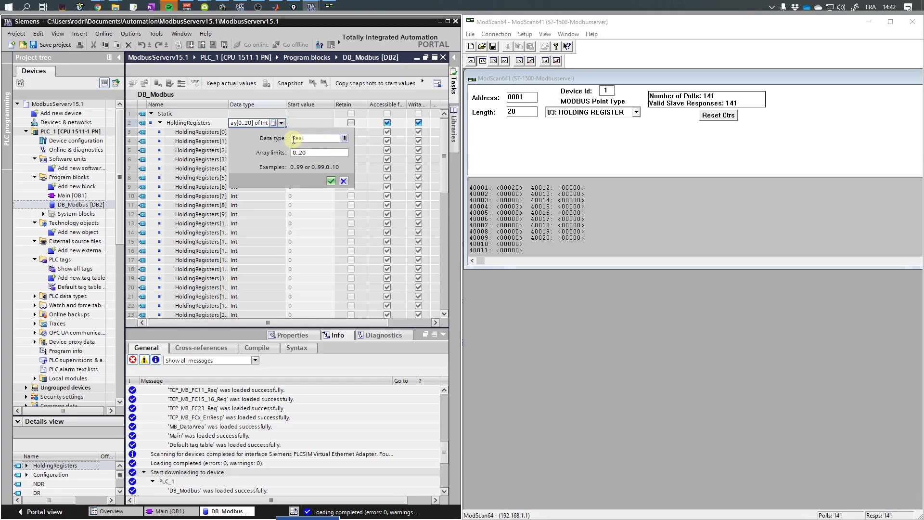
pyautogui.click(293, 139)
pyautogui.write('L')
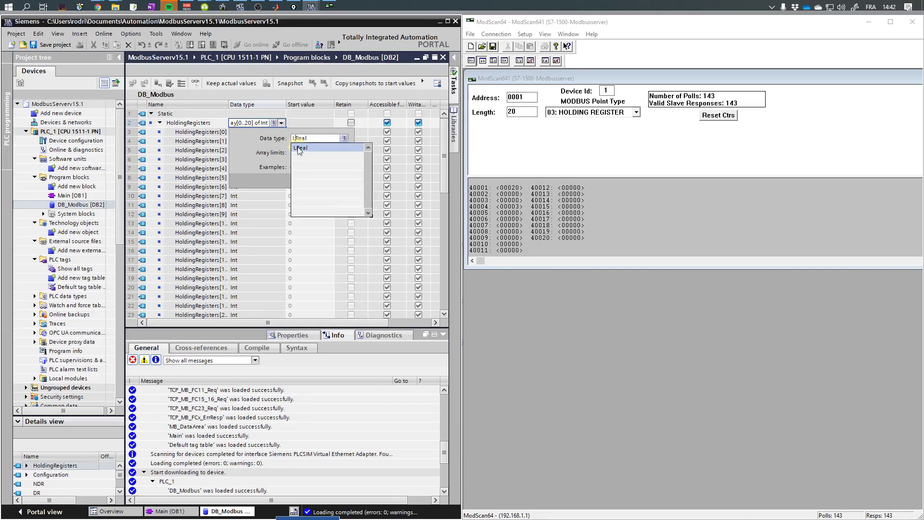
pyautogui.click(299, 150)
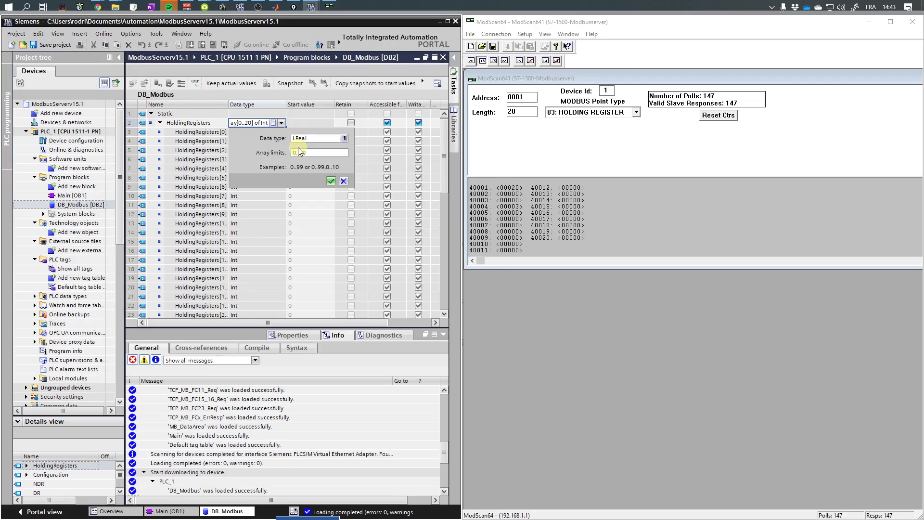
pyautogui.click(330, 181)
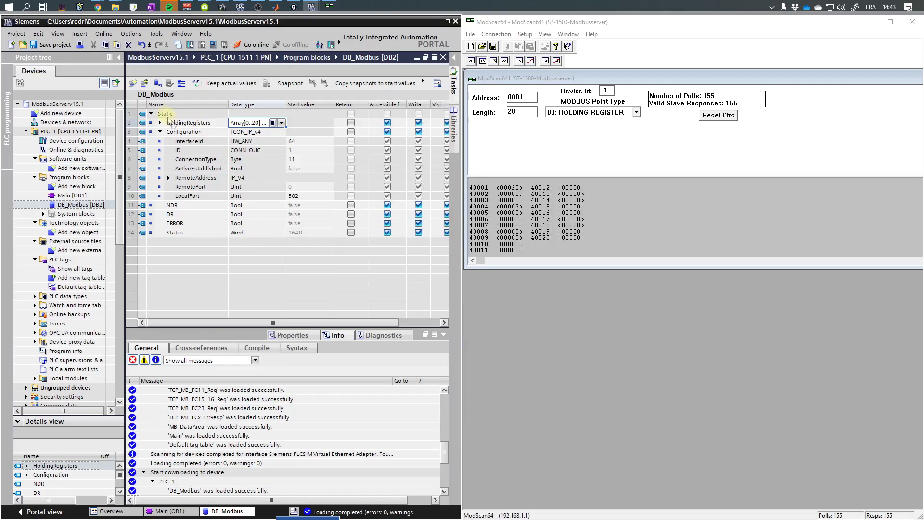
# Download the modified program to PLC_1 with the data block action set to Re-initialize
pyautogui.click(190, 44)
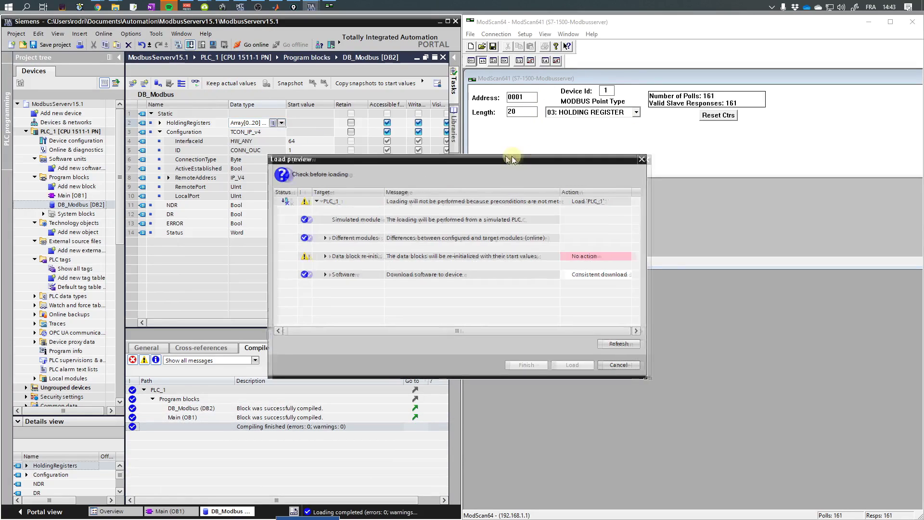
pyautogui.click(327, 196)
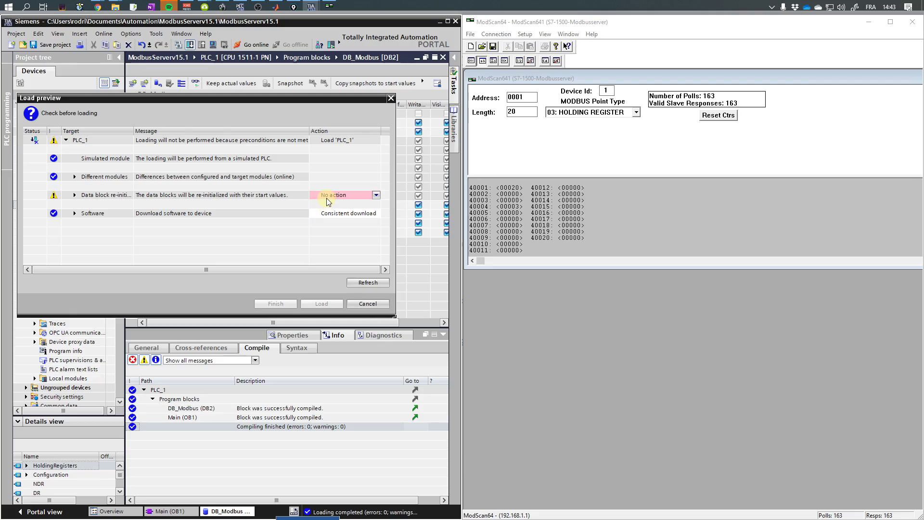
pyautogui.click(326, 197)
pyautogui.click(331, 207)
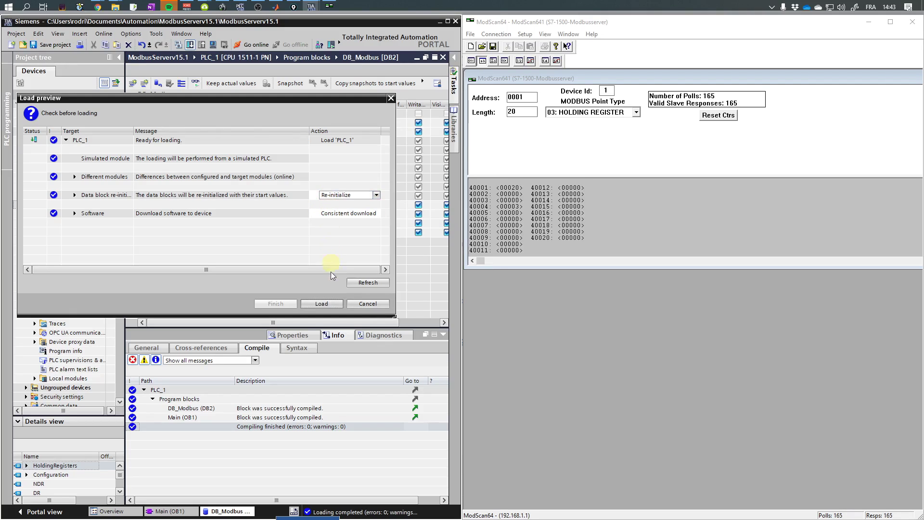
pyautogui.click(321, 303)
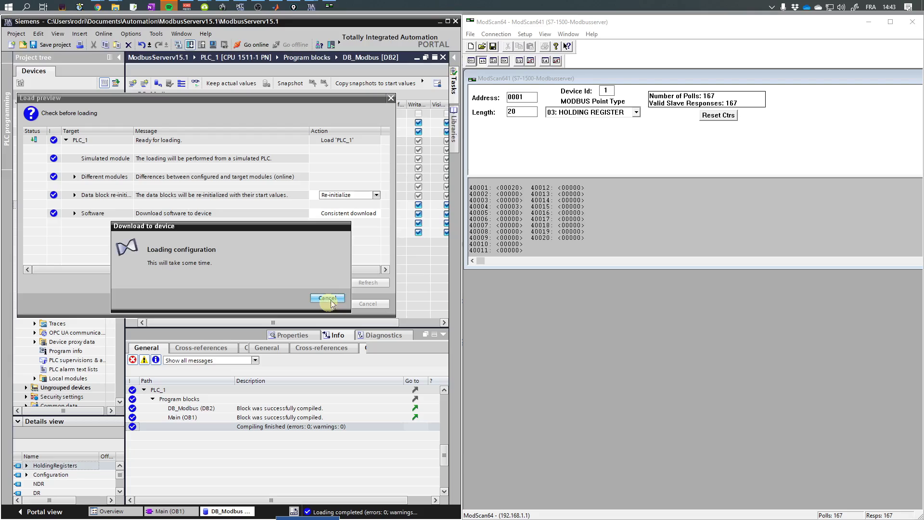
# Check the TestModbus instance in PLCSIM Advanced, and monitor DB_Modbus in TIA Portal to inspect its ERROR and Status values
pyautogui.click(553, 151)
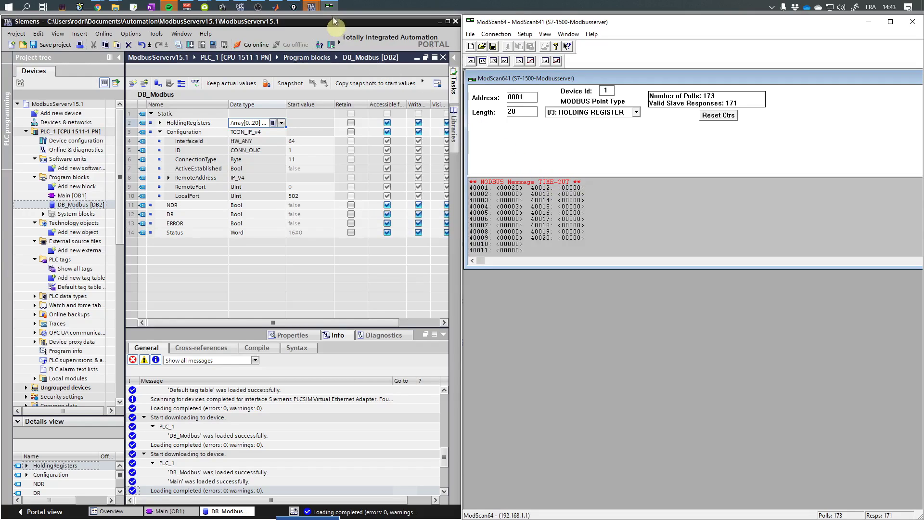
pyautogui.click(241, 7)
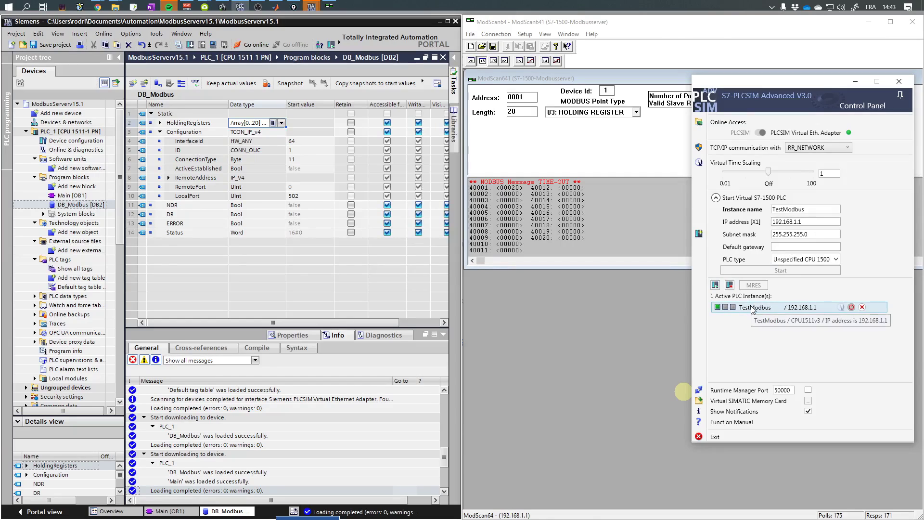
pyautogui.click(195, 83)
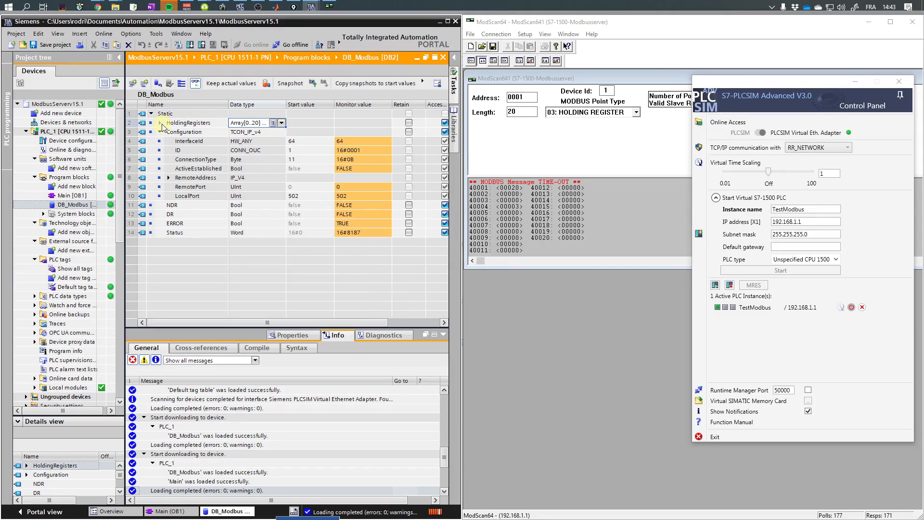
pyautogui.click(355, 234)
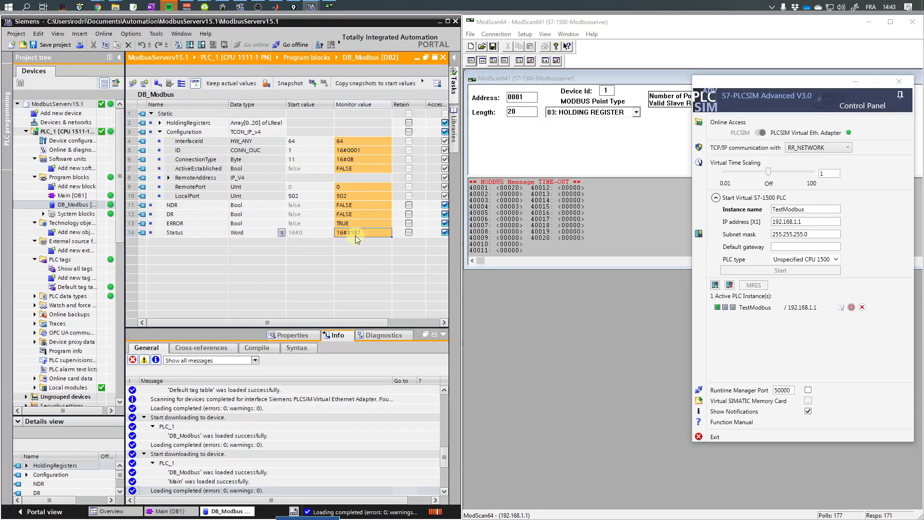
pyautogui.click(348, 224)
pyautogui.press('Down')
pyautogui.click(98, 7)
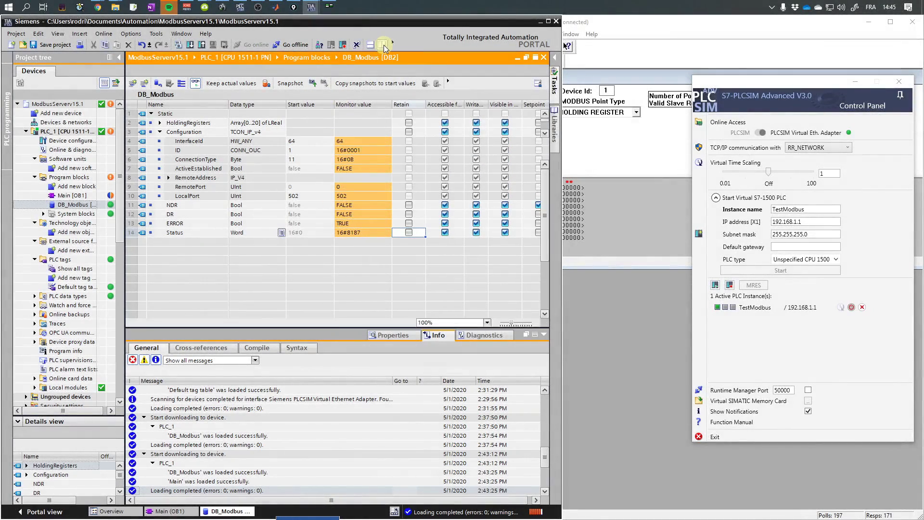
# Change the element data type of the HoldingRegisters array in DB_Modbus to Real
pyautogui.click(383, 45)
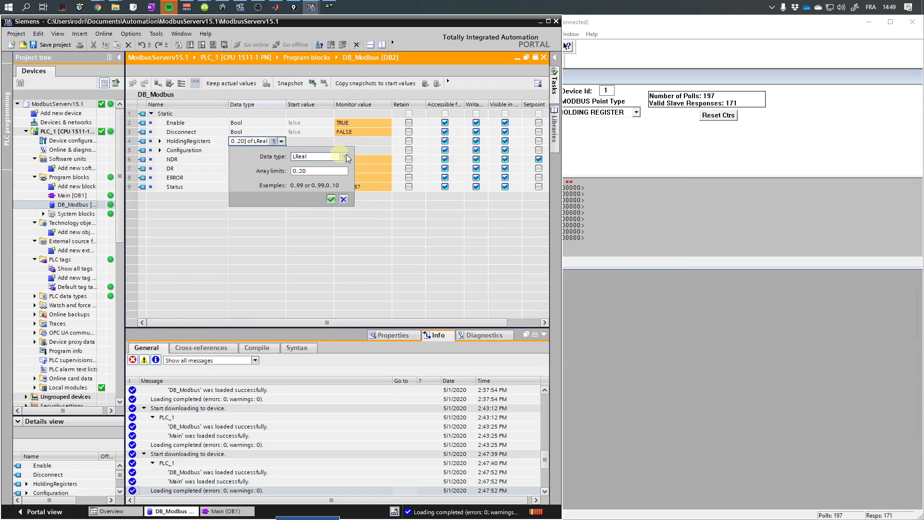
pyautogui.click(344, 156)
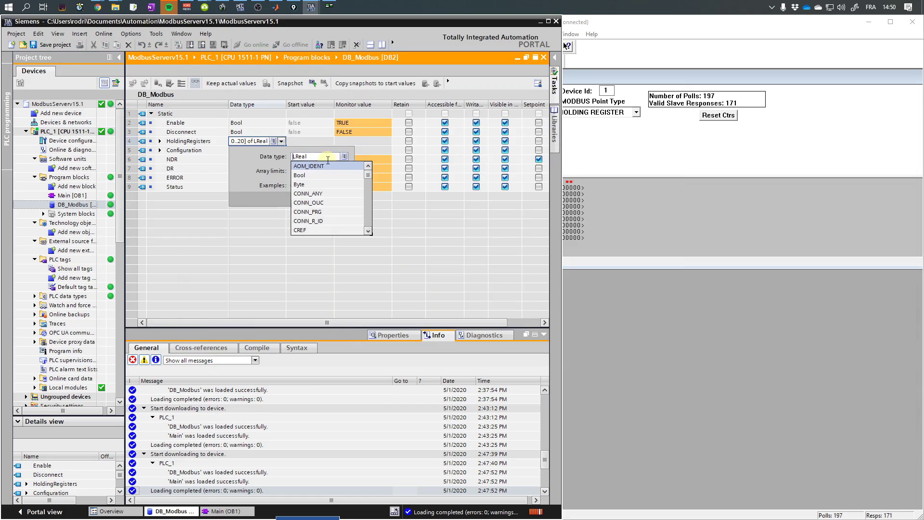
pyautogui.click(271, 153)
pyautogui.write('Real')
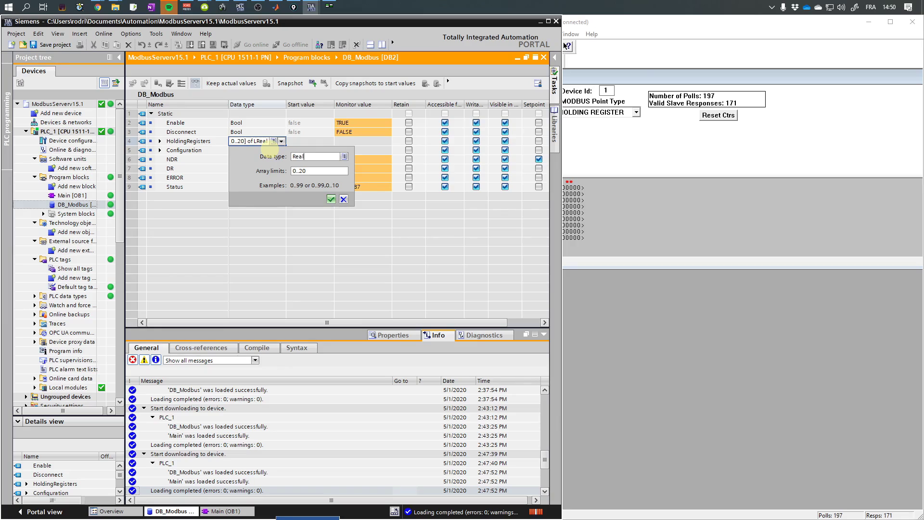
pyautogui.press('Return')
# Download the updated blocks to PLC_1, choosing to re-initialize the data blocks
pyautogui.click(190, 44)
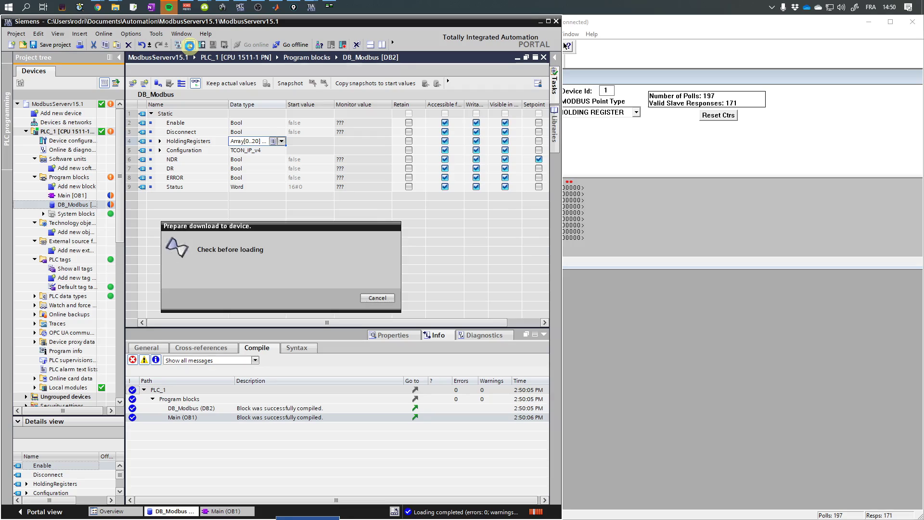
pyautogui.click(588, 256)
pyautogui.click(592, 256)
pyautogui.click(591, 264)
pyautogui.click(579, 365)
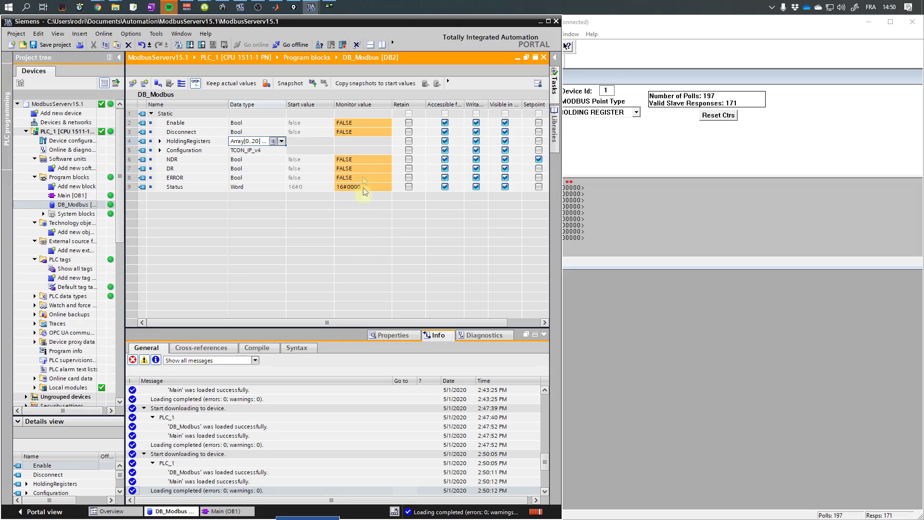
# Set the start value of Enable in DB_Modbus to true and modify its monitored value to TRUE
pyautogui.click(309, 122)
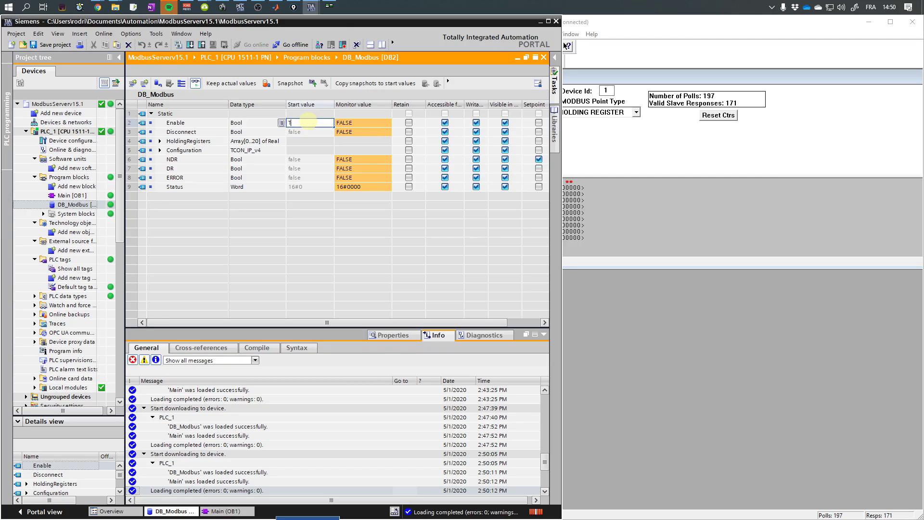
pyautogui.press('Return')
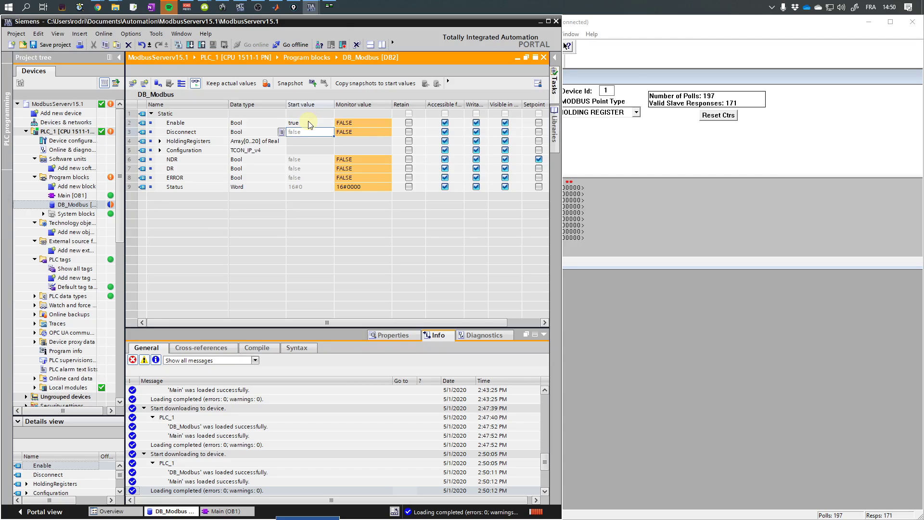
pyautogui.rightClick(336, 122)
pyautogui.click(342, 128)
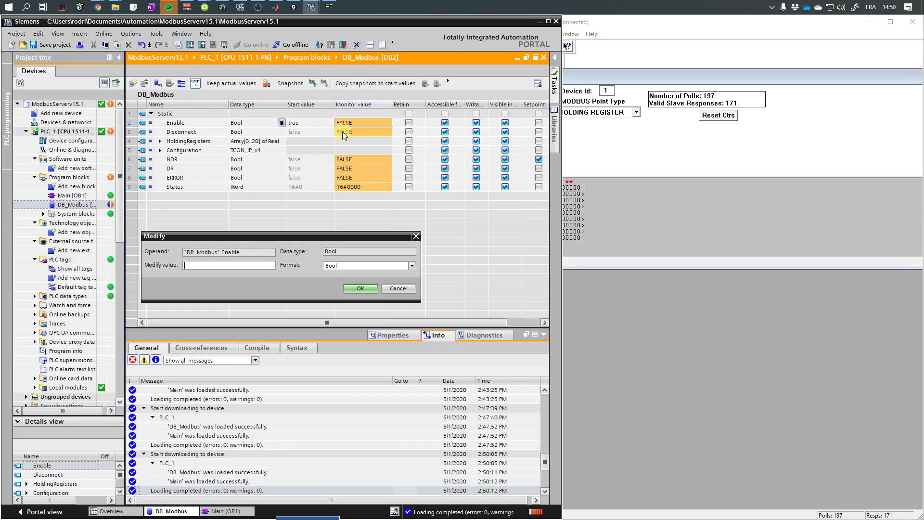
pyautogui.press('Return')
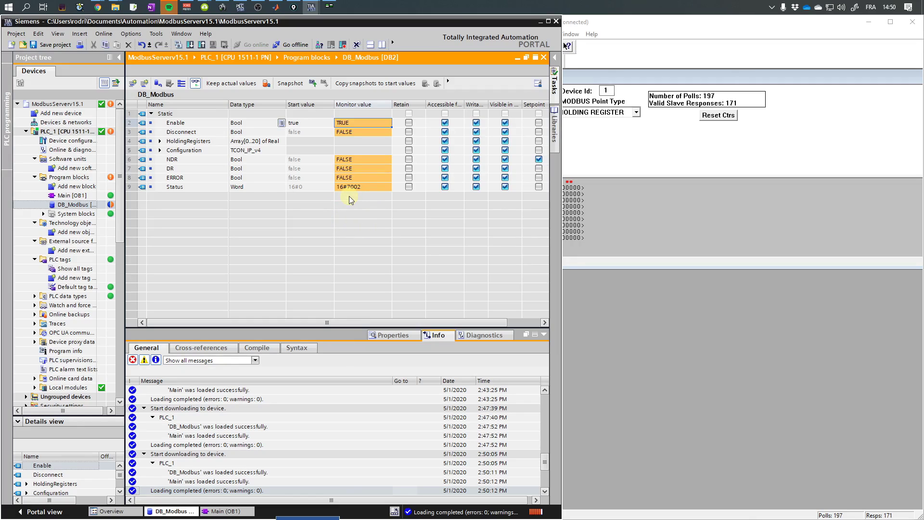
# Switch to ModScan and connect to the remote Modbus TCP server at 192.168.1.1 on service port 502
pyautogui.click(625, 222)
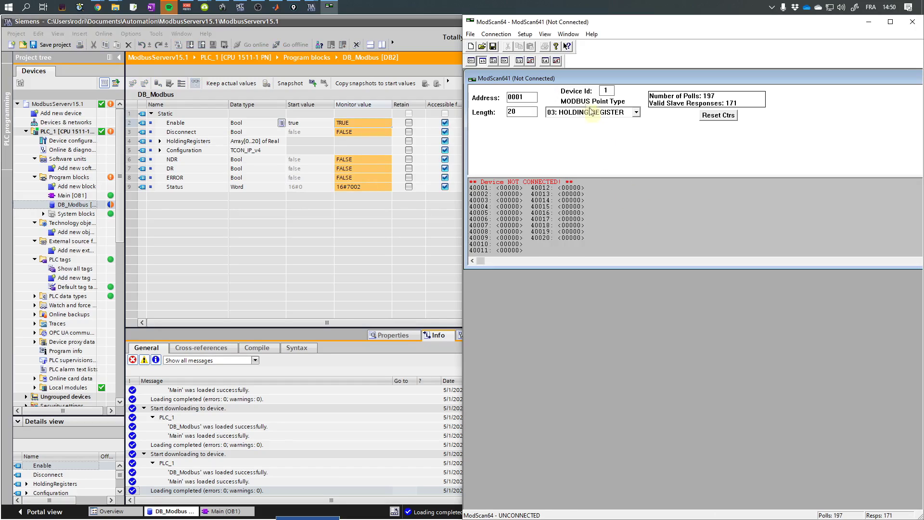
pyautogui.click(496, 34)
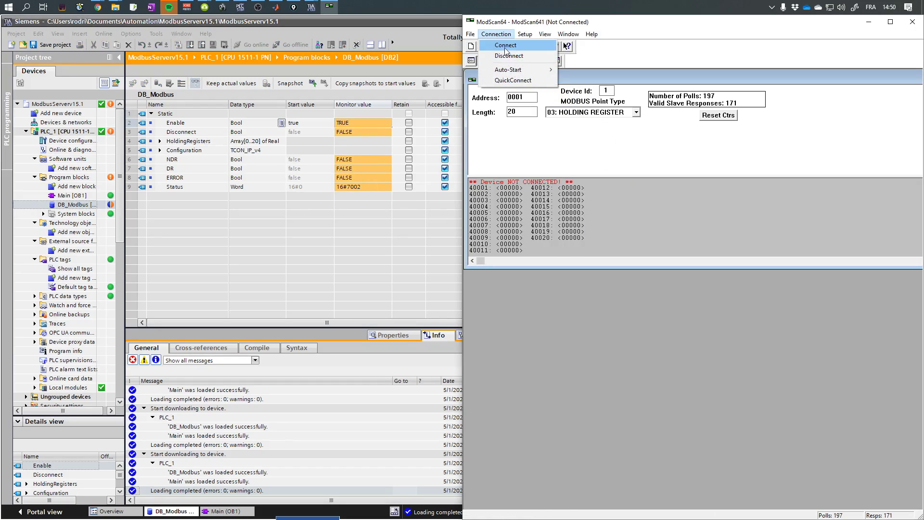
pyautogui.click(500, 45)
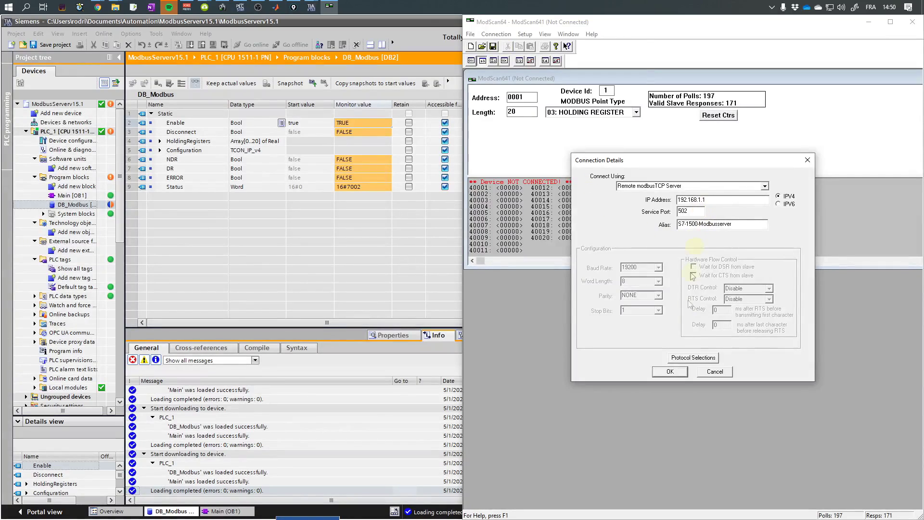
pyautogui.click(669, 371)
pyautogui.click(690, 316)
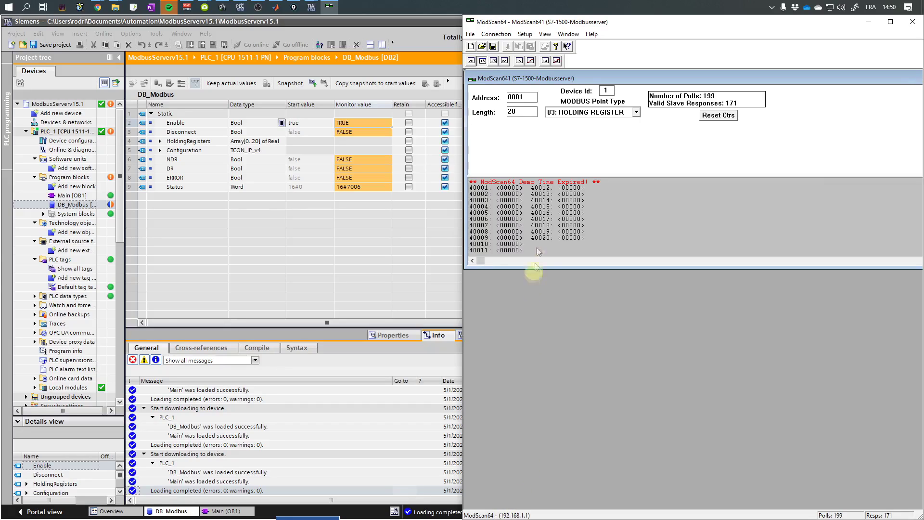
# Expand the HoldingRegisters array in TIA Portal's DB_Modbus and modify the monitored value of HoldingRegisters[0] to 3.1415
pyautogui.click(160, 141)
pyautogui.click(345, 152)
pyautogui.hotkey('ctrl', 'F2')
pyautogui.click(328, 251)
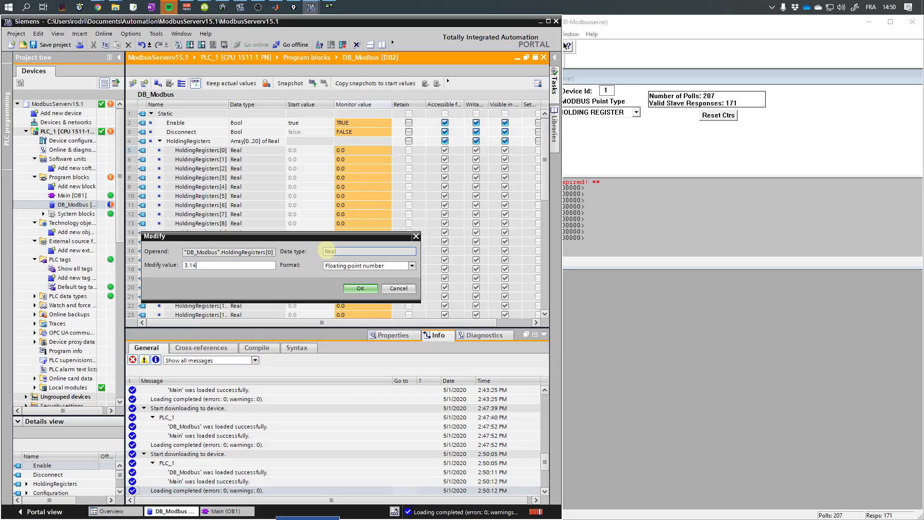
pyautogui.press('Return')
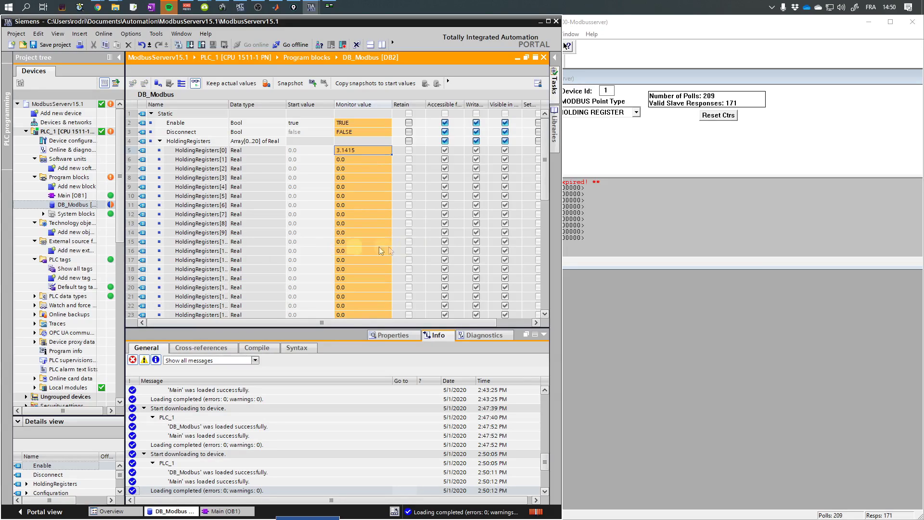
# Switch to ModScan and enlarge the register window vertically to list all 20 registers in a single column
pyautogui.click(618, 240)
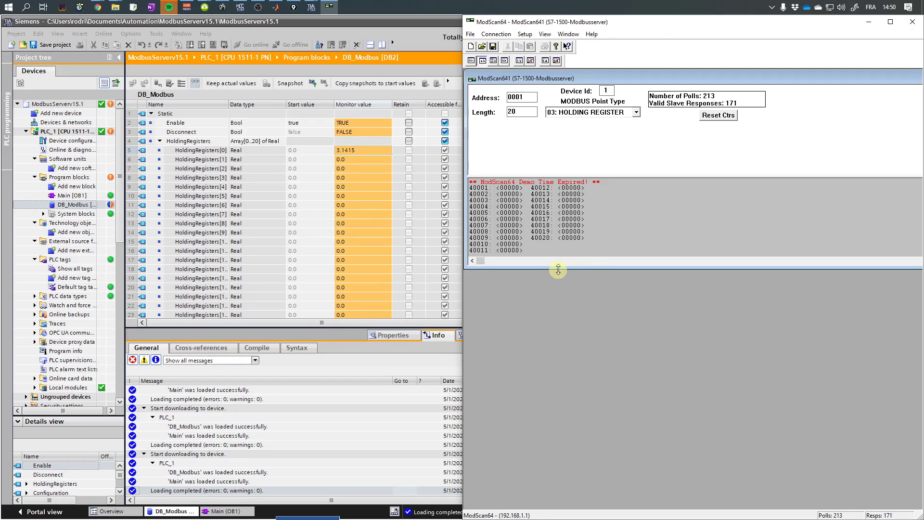
pyautogui.moveTo(559, 268); pyautogui.dragTo(564, 408)
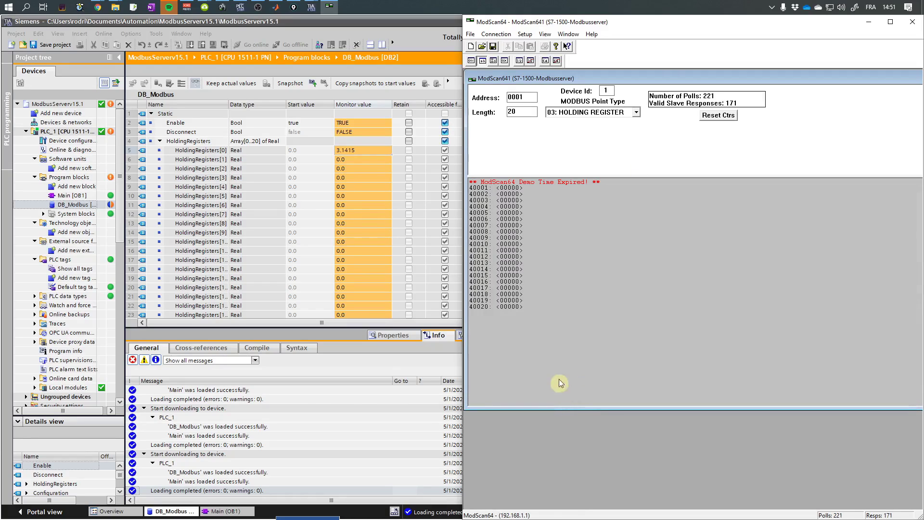
# In TIA Portal's DB_Modbus, modify the monitored value of HoldingRegisters[2] to 1.0 and of HoldingRegisters[3] to 2
pyautogui.doubleClick(342, 168)
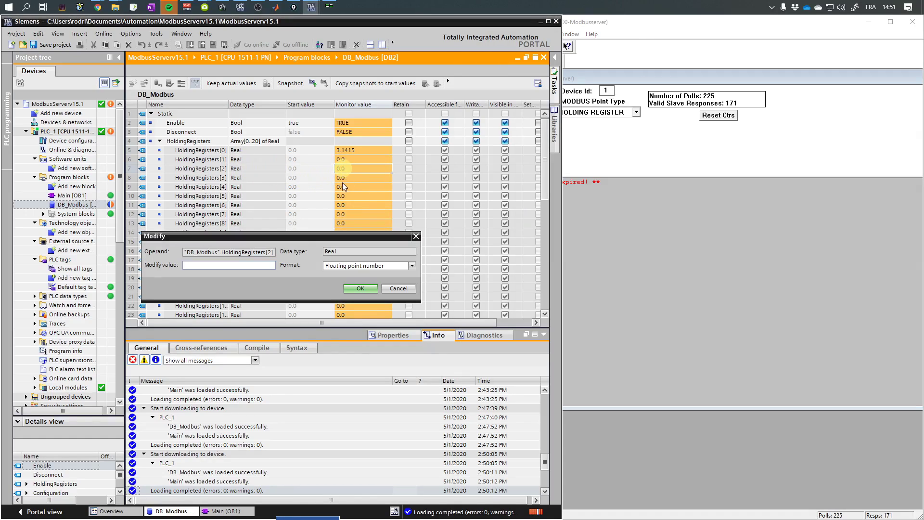
pyautogui.write('1.0')
pyautogui.press('Return')
pyautogui.doubleClick(339, 179)
pyautogui.moveTo(562, 219); pyautogui.dragTo(543, 235)
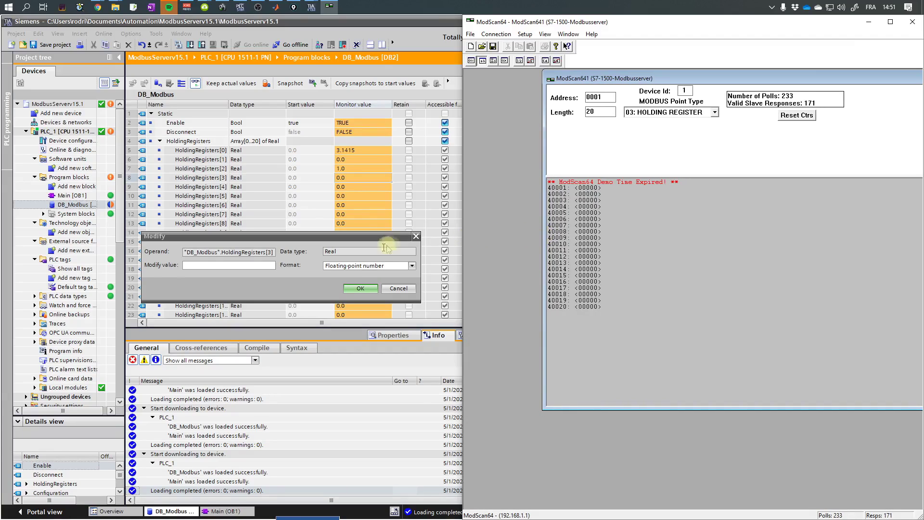
pyautogui.click(266, 266)
pyautogui.write('2')
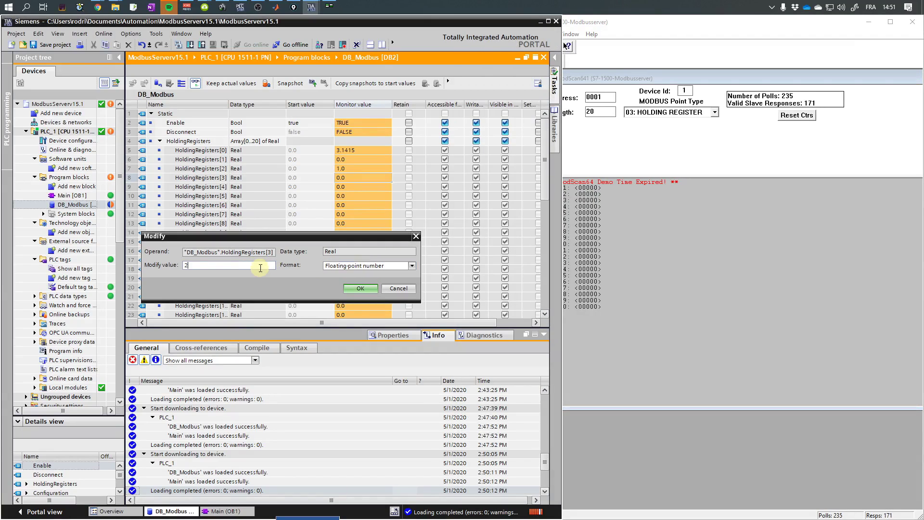
pyautogui.press('Return')
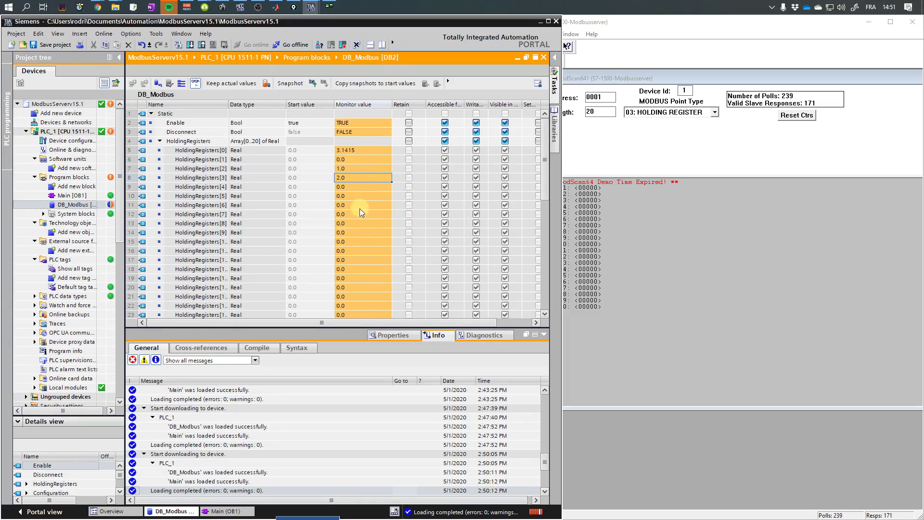
# Switch to ModScan and close the ModScan641 register window without saving its changes
pyautogui.click(648, 221)
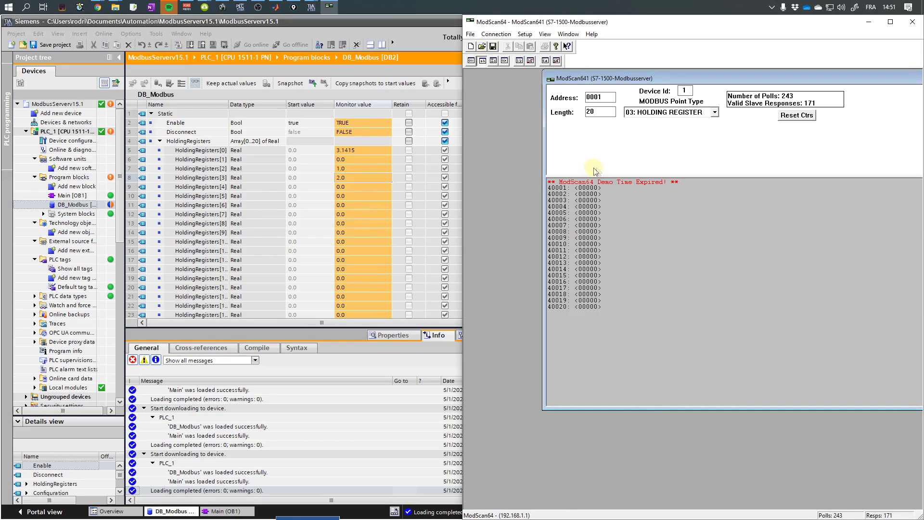
pyautogui.moveTo(633, 82); pyautogui.dragTo(479, 116)
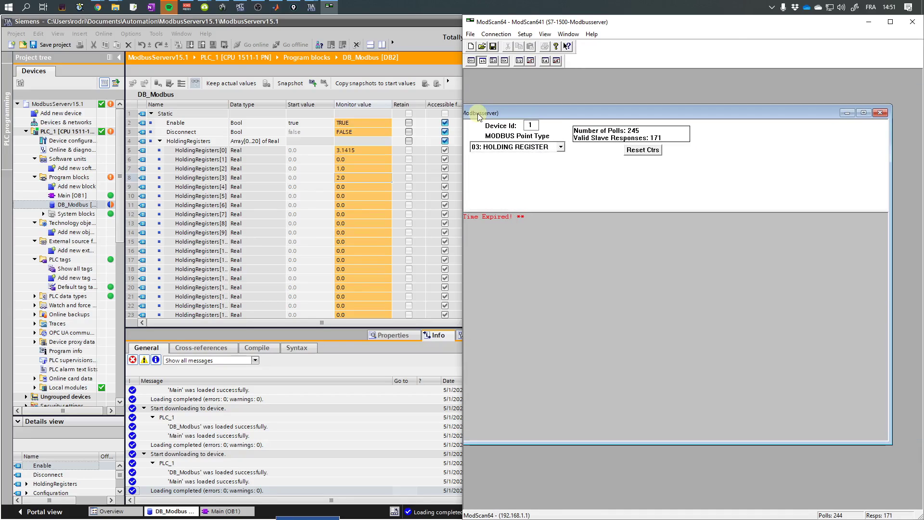
pyautogui.click(880, 112)
pyautogui.click(718, 292)
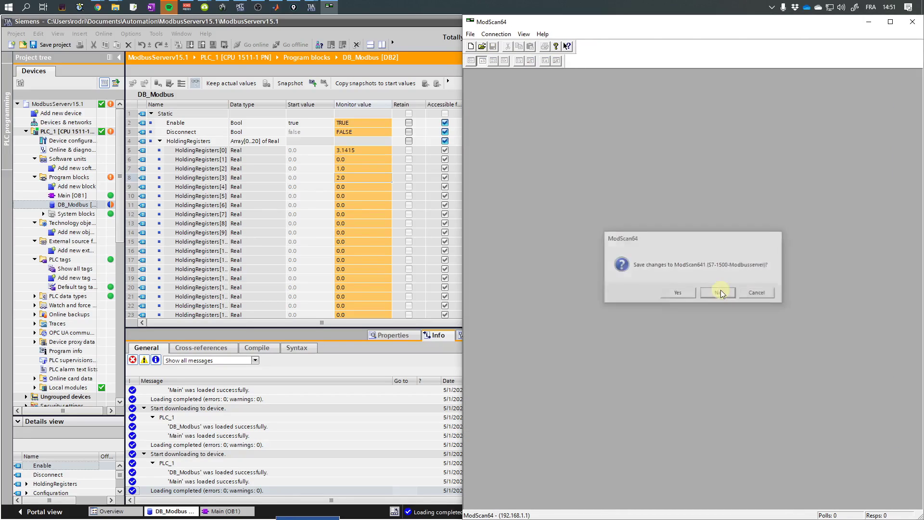
# Try to reconnect to the remote Modbus TCP server at 192.168.1.1 on service port 502
pyautogui.click(495, 33)
pyautogui.click(503, 45)
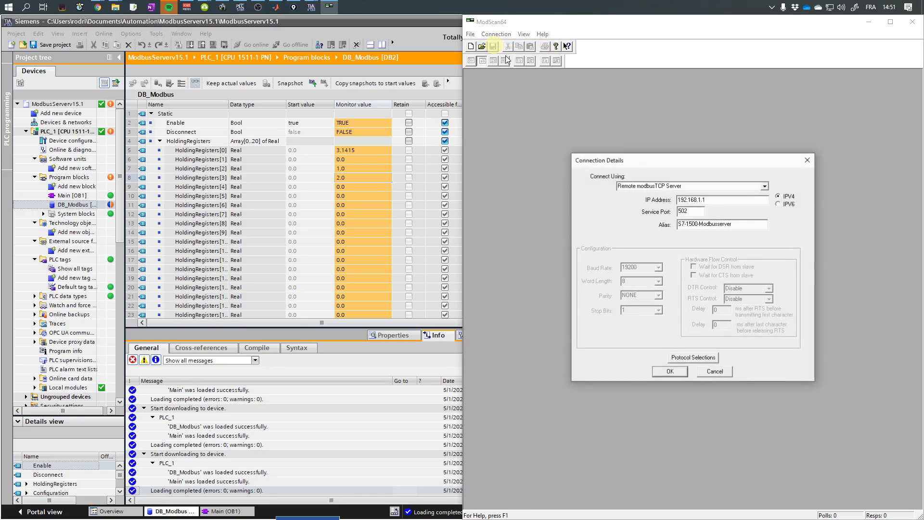
pyautogui.click(671, 372)
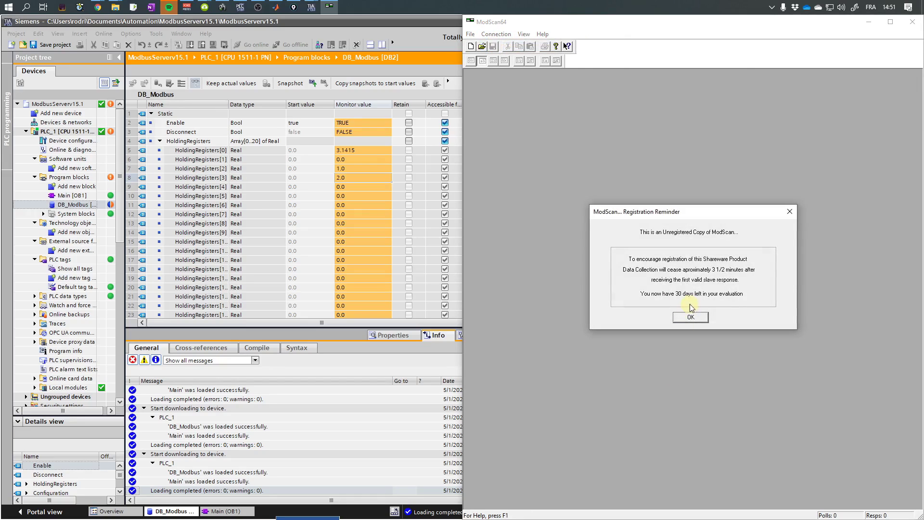
pyautogui.click(690, 317)
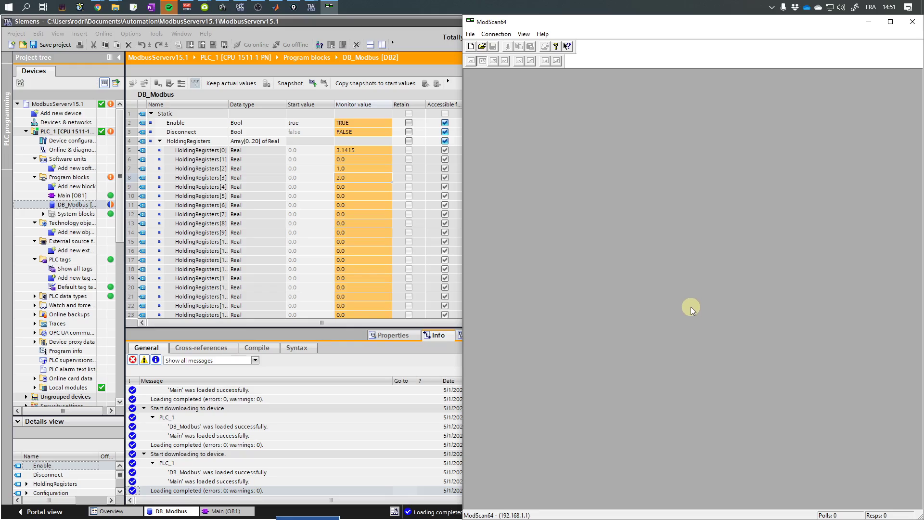
pyautogui.click(727, 293)
# Close ModScan and relaunch it from the Windows search, skipping the registration details and reminders
pyautogui.click(912, 21)
pyautogui.press('super')
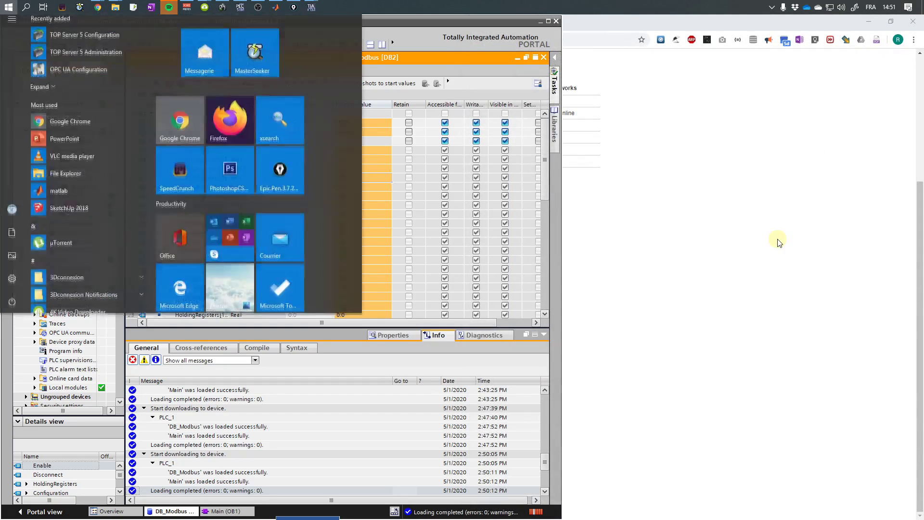
pyautogui.write('mod')
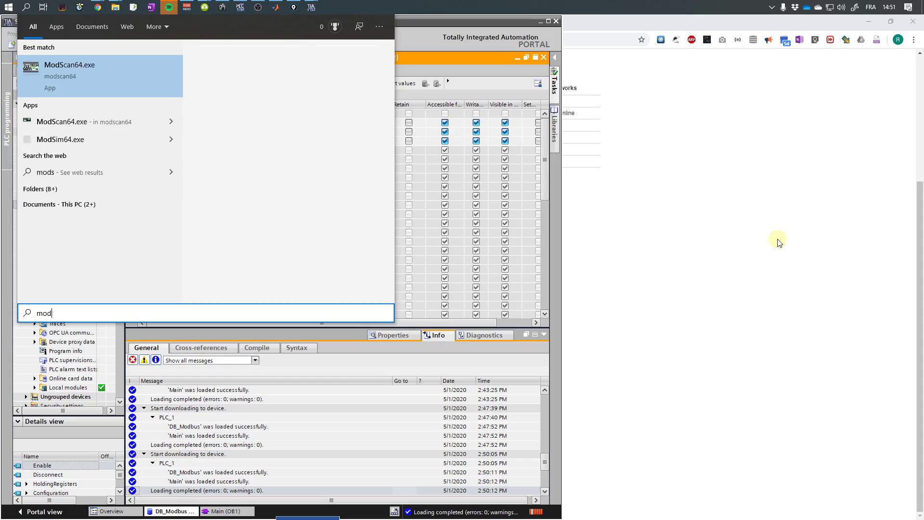
pyautogui.write('scan')
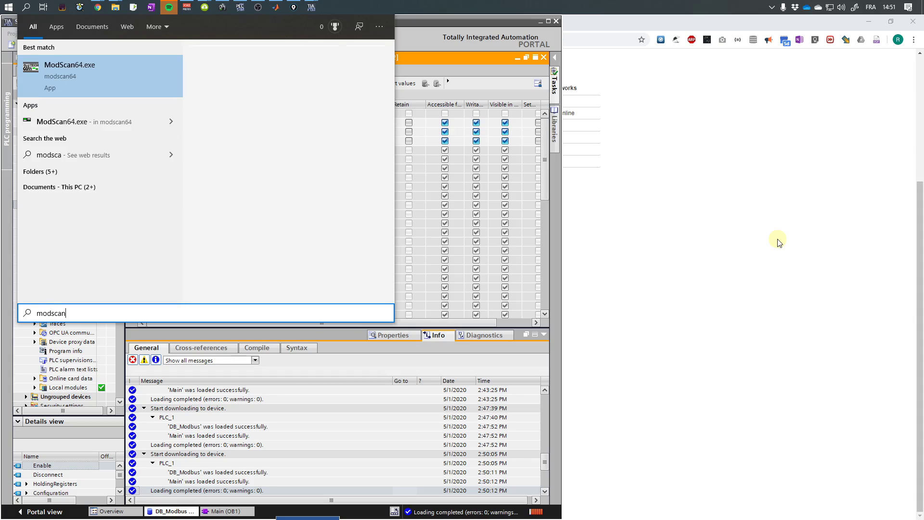
pyautogui.press('Return')
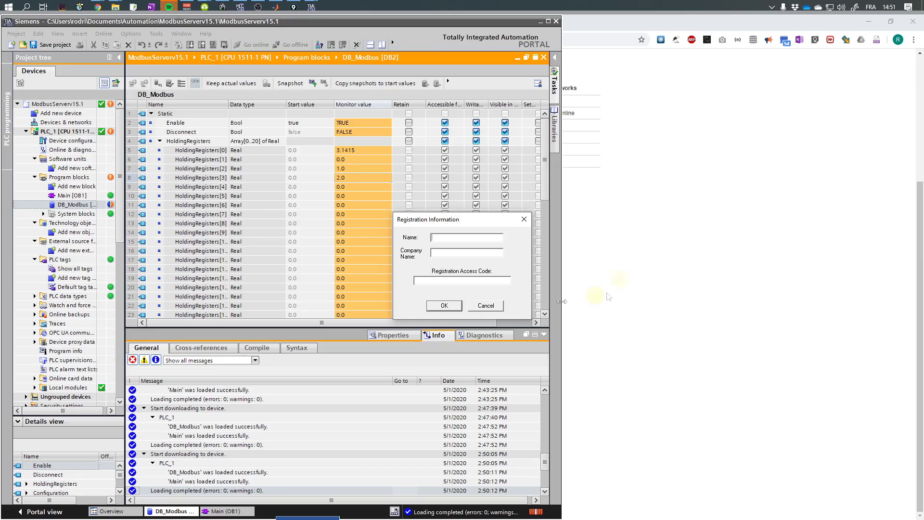
pyautogui.click(443, 306)
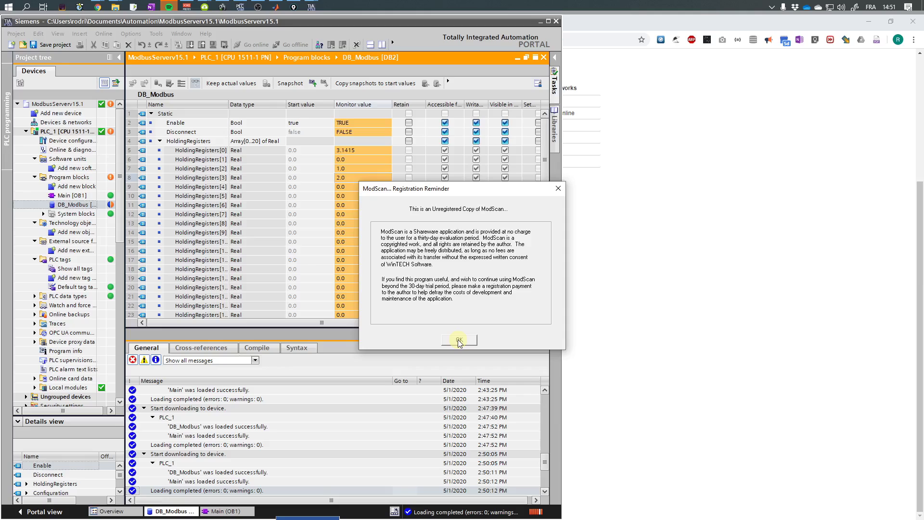
pyautogui.click(459, 341)
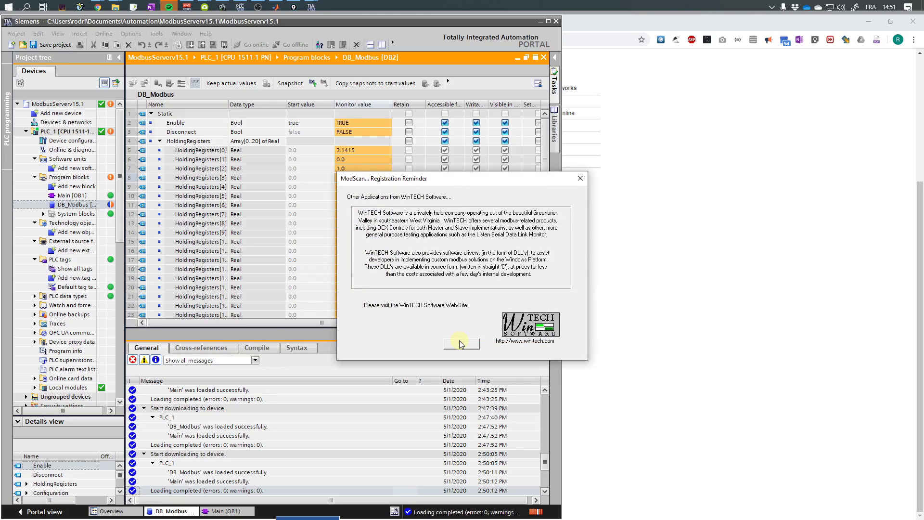
pyautogui.click(460, 343)
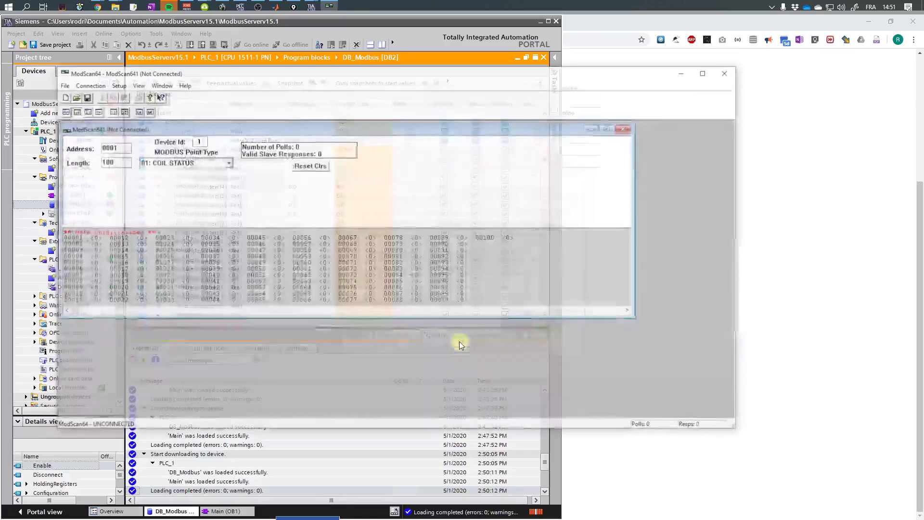
# Connect the restarted ModScan to the remote Modbus TCP server at 192.168.1.1 on service port 502
pyautogui.click(85, 86)
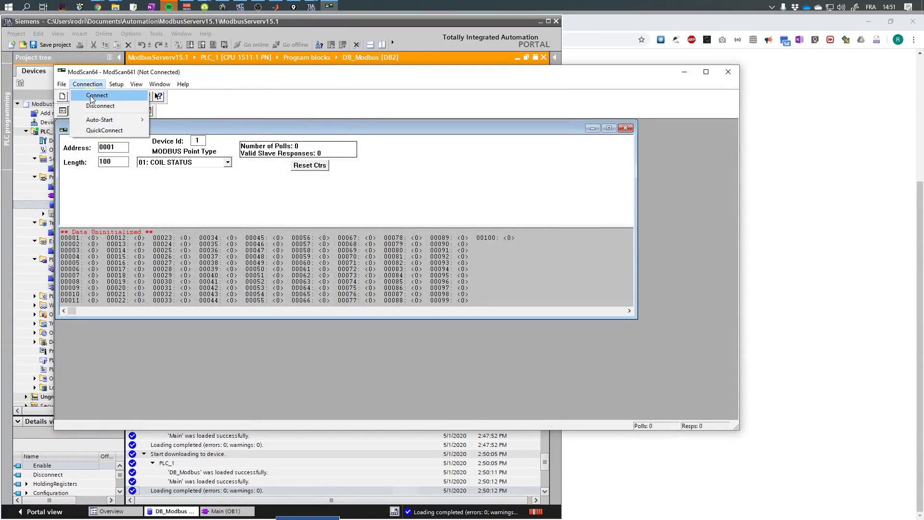
pyautogui.click(92, 95)
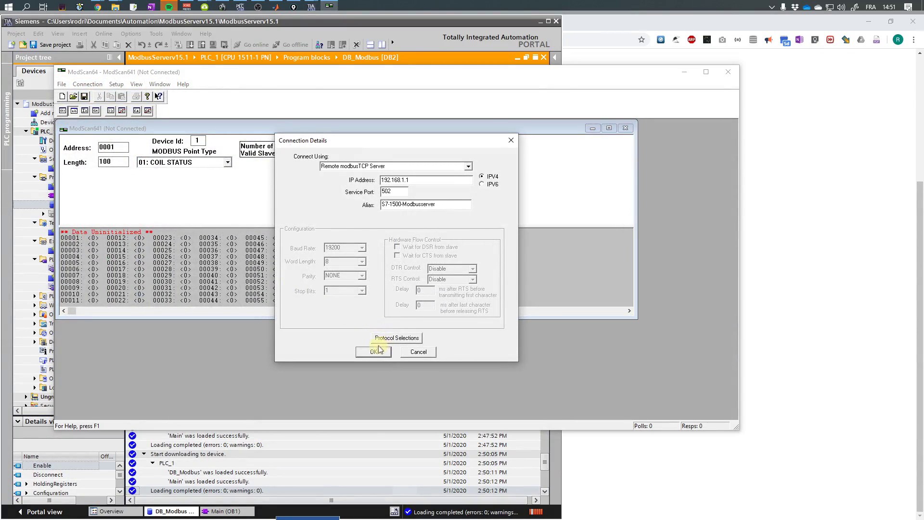
pyautogui.click(374, 351)
pyautogui.click(388, 295)
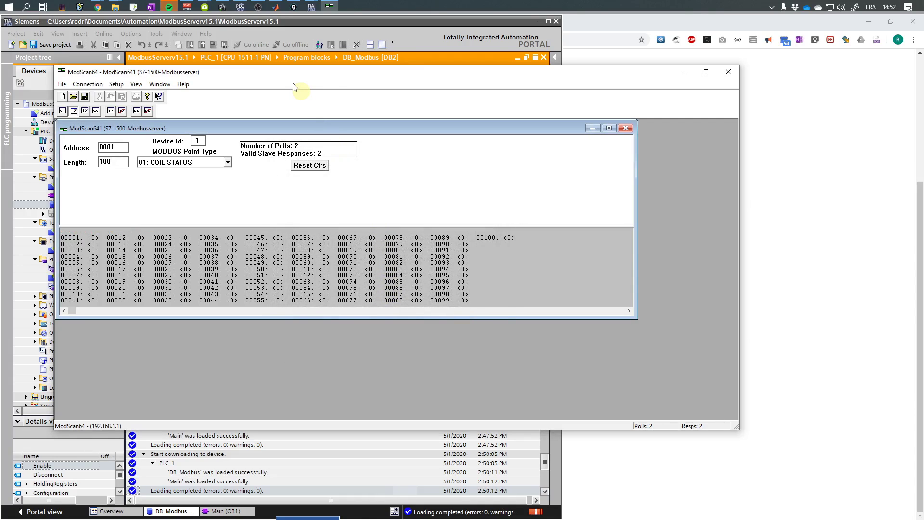
# Dock ModScan beside TIA Portal and list 20 registers of type 03: HOLDING REGISTER in a single column
pyautogui.press('super+Right')
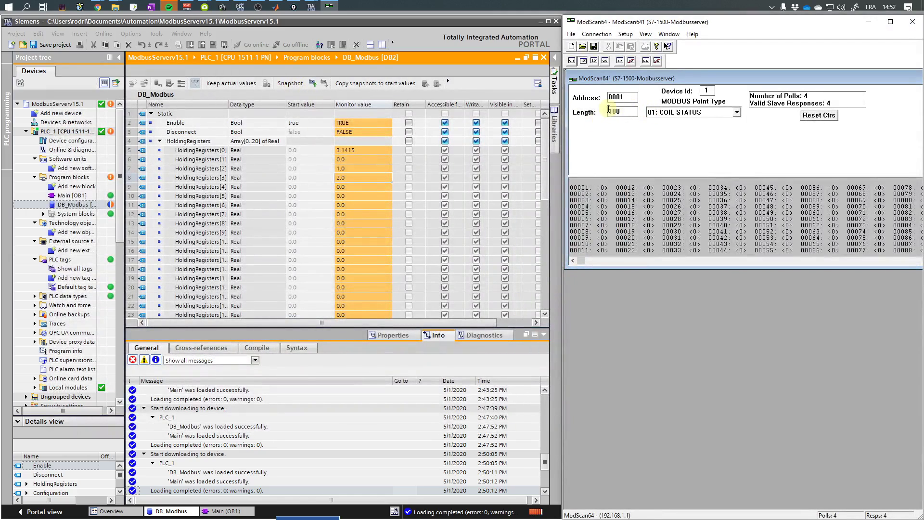
pyautogui.doubleClick(608, 110)
pyautogui.write('20')
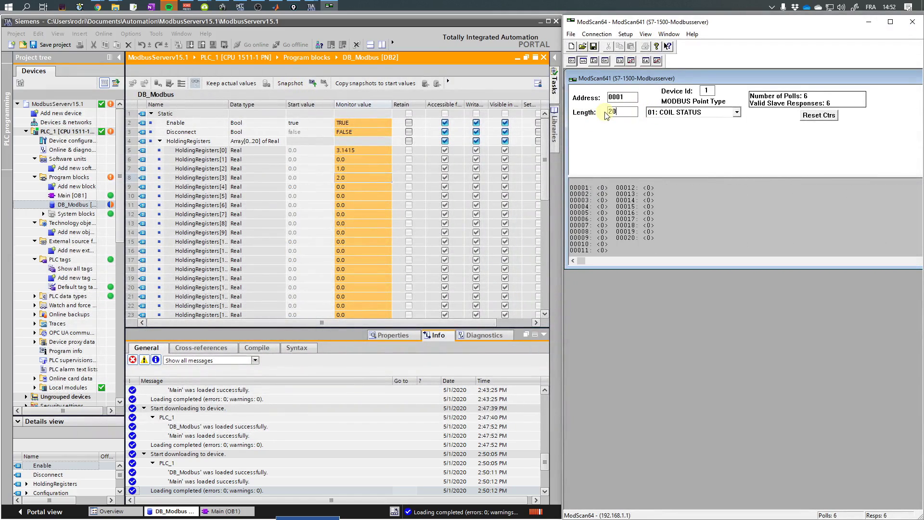
pyautogui.click(659, 112)
pyautogui.click(666, 138)
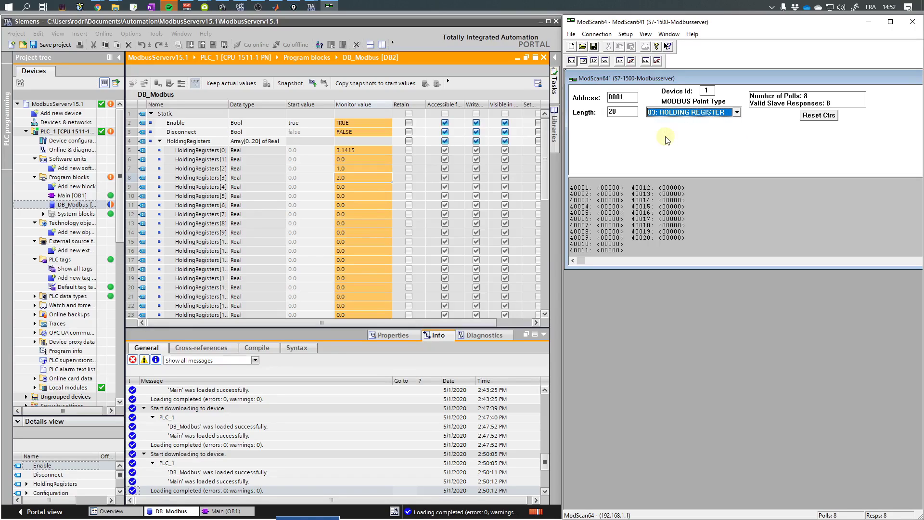
pyautogui.moveTo(651, 267); pyautogui.dragTo(658, 427)
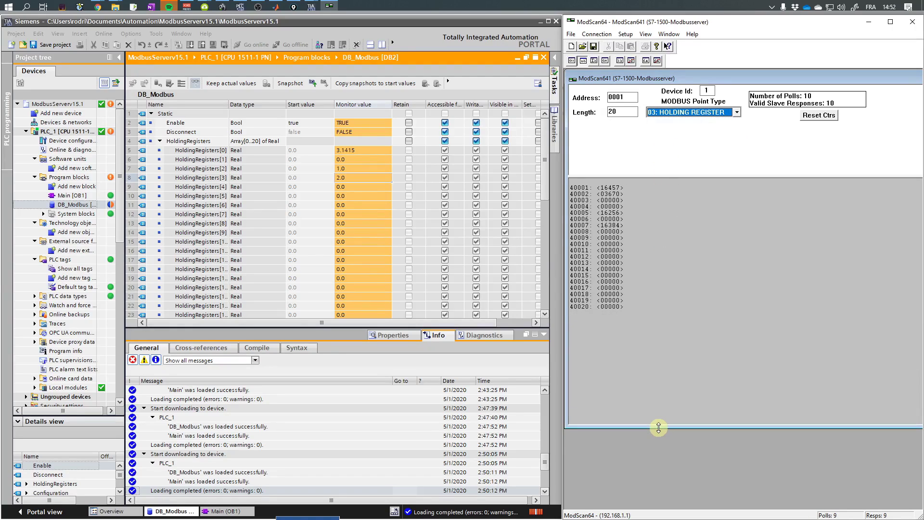
# Switch to TIA Portal and modify the monitored value of HoldingRegisters[0] to 5.5
pyautogui.click(360, 152)
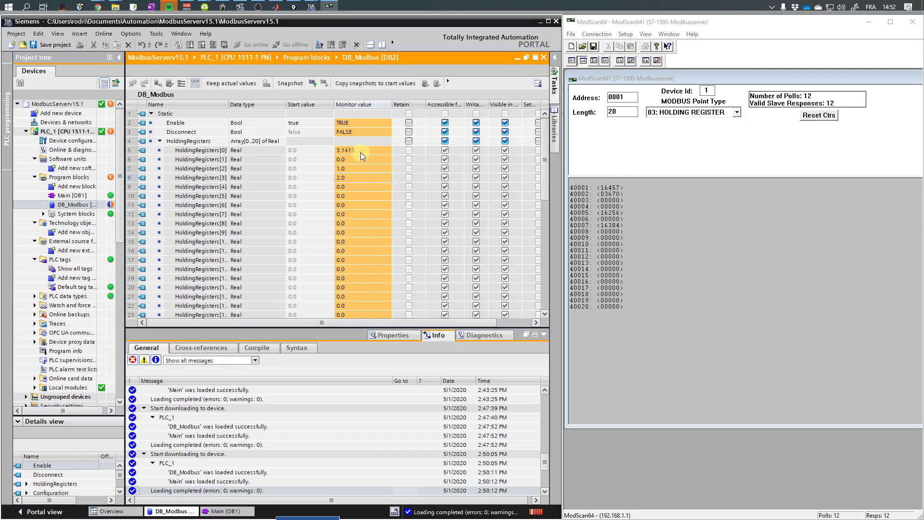
pyautogui.doubleClick(360, 152)
pyautogui.write('5.5')
pyautogui.press('Return')
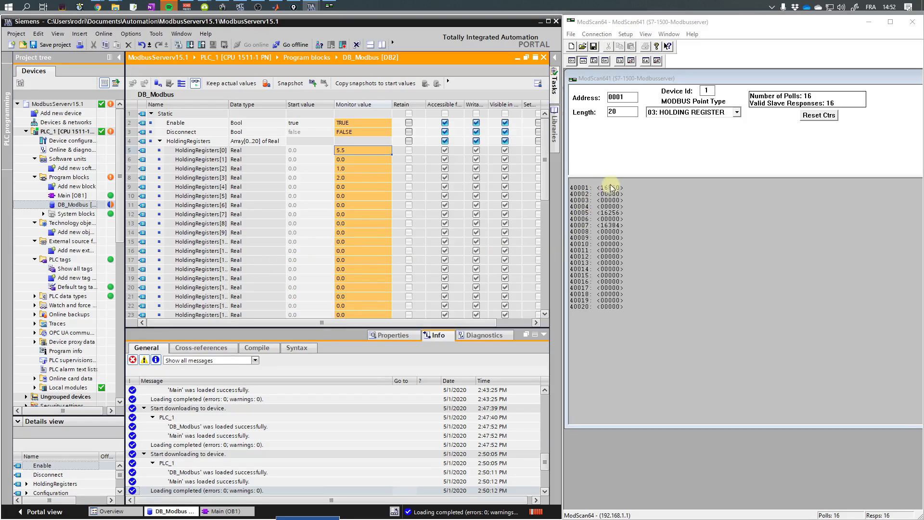
# Reset the monitored values of HoldingRegisters[2] and HoldingRegisters[3] to 0
pyautogui.click(346, 168)
pyautogui.hotkey('ctrl', 'shift', '2')
pyautogui.write('0')
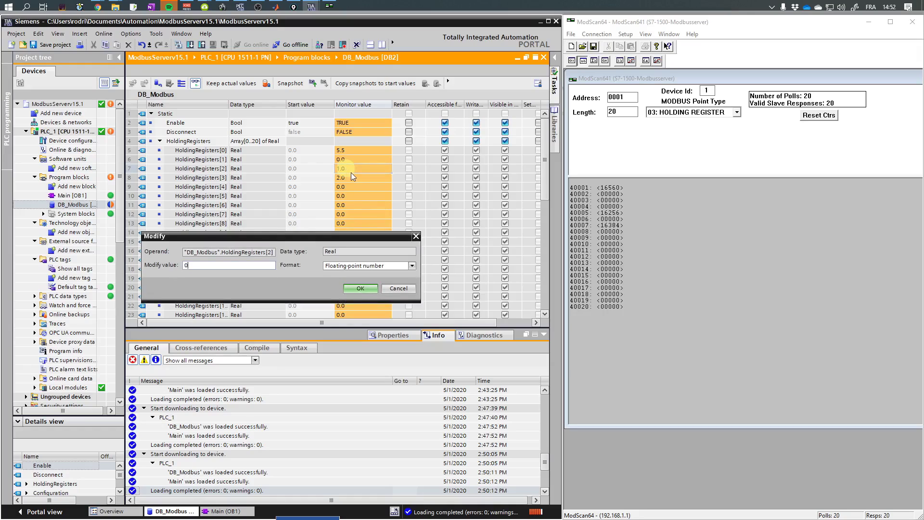
pyautogui.press('Return')
pyautogui.click(348, 175)
pyautogui.hotkey('ctrl', 'shift', '2')
pyautogui.press('Return')
# Modify the monitored value of HoldingRegisters[1] to 5.5
pyautogui.click(345, 159)
pyautogui.hotkey('ctrl', 'shift', '2')
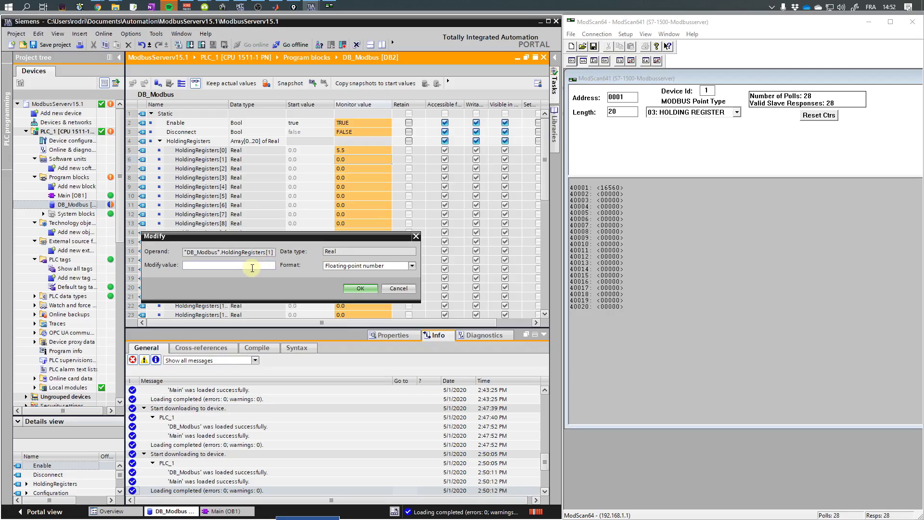
pyautogui.write('5.5')
pyautogui.press('Return')
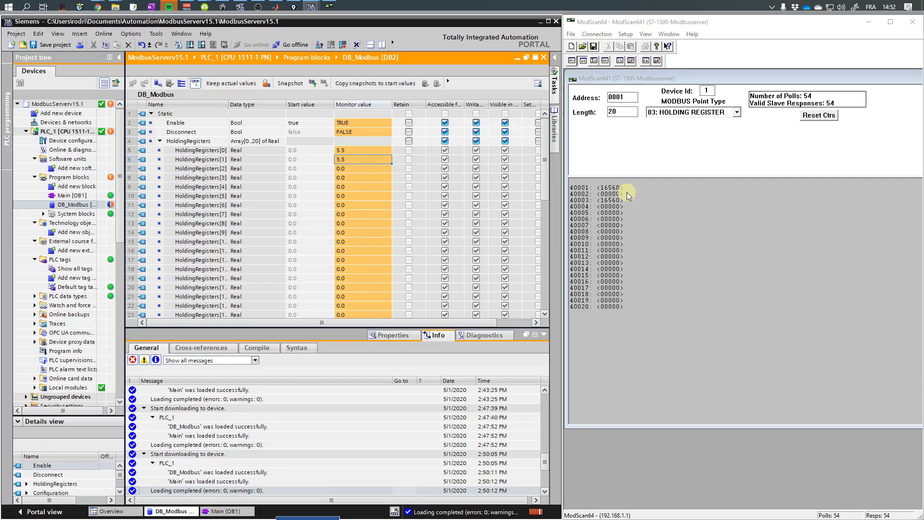
# Modify the monitored value of HoldingRegisters[0] to 3123
pyautogui.doubleClick(342, 152)
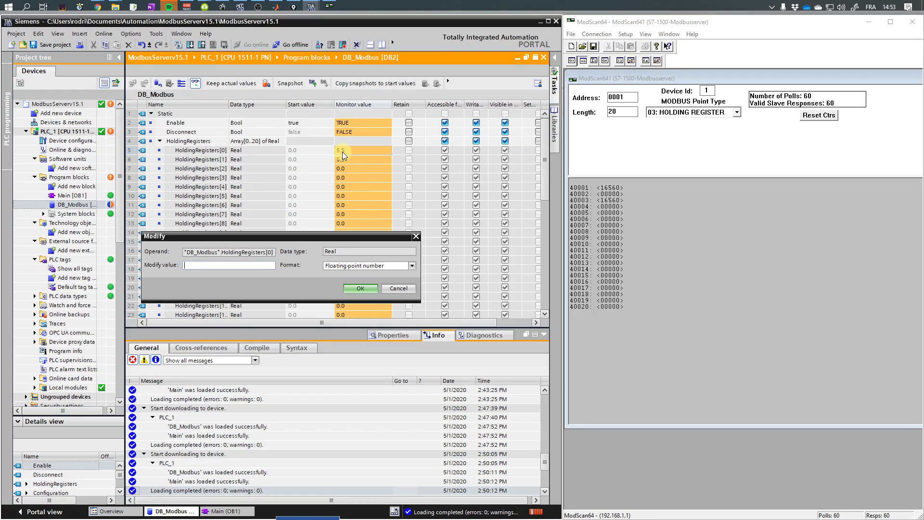
pyautogui.write('3123')
pyautogui.press('Return')
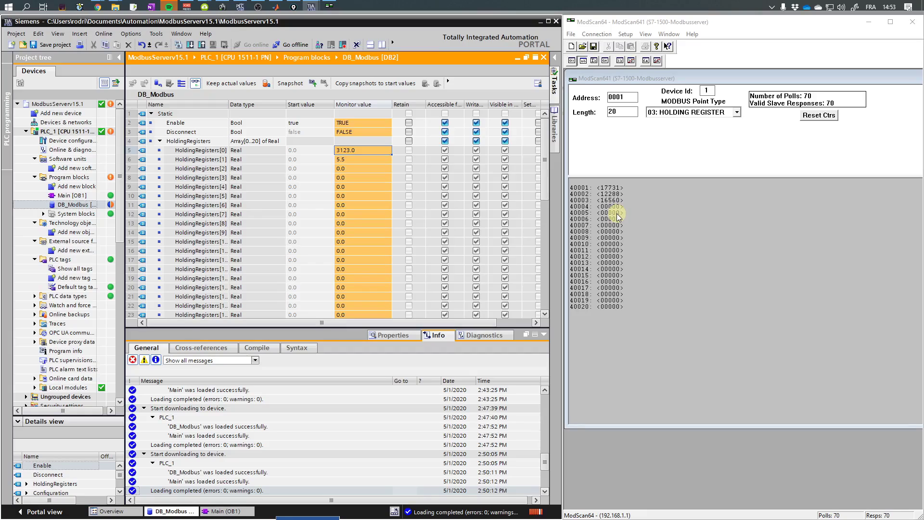
# Reset the monitored value of HoldingRegisters[1] to 0
pyautogui.click(349, 160)
pyautogui.hotkey('ctrl', 'F2')
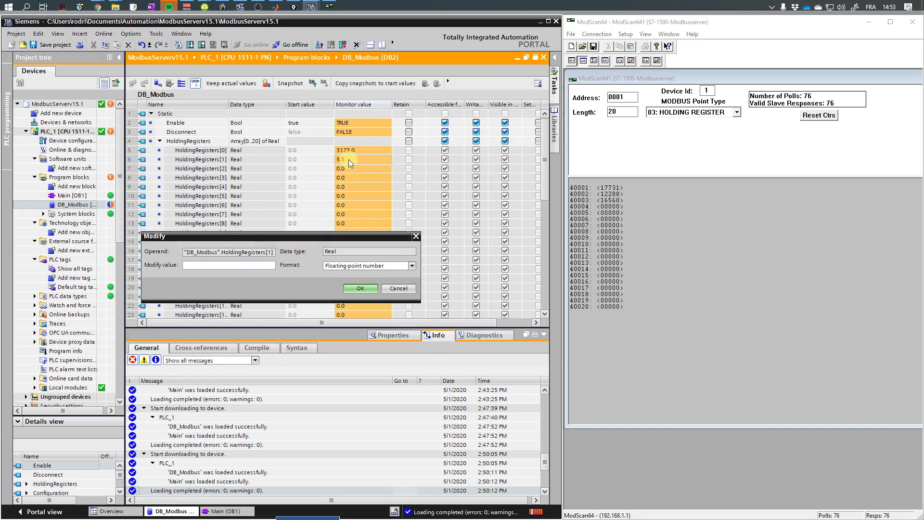
pyautogui.write('0')
pyautogui.press('Return')
pyautogui.click(351, 149)
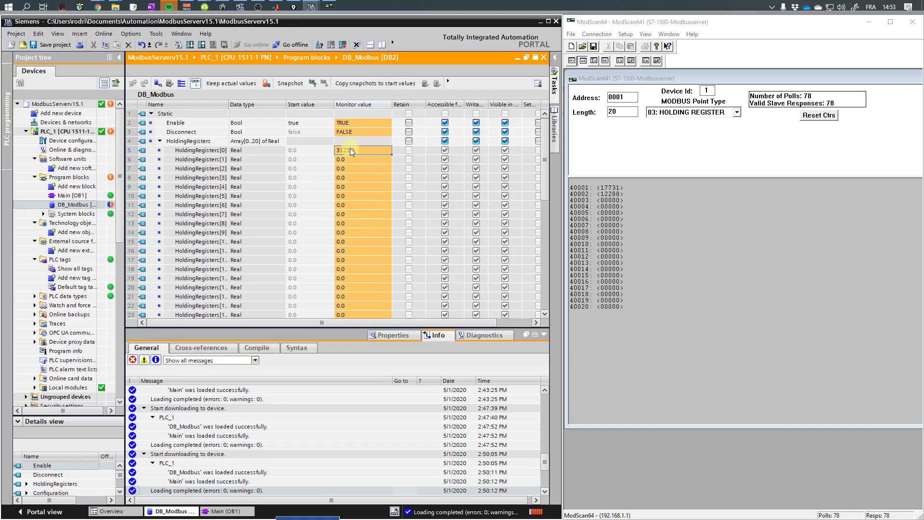
pyautogui.hotkey('ctrl', 'F2')
pyautogui.click(355, 268)
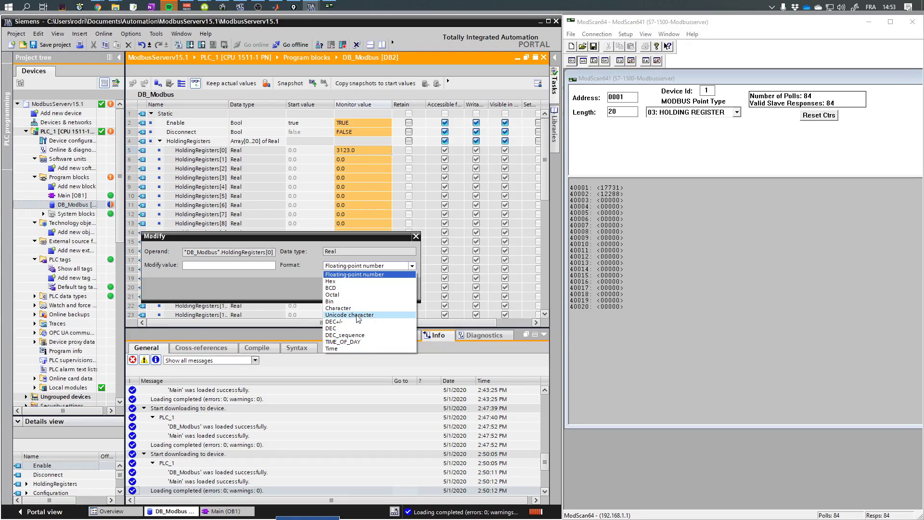
pyautogui.click(303, 283)
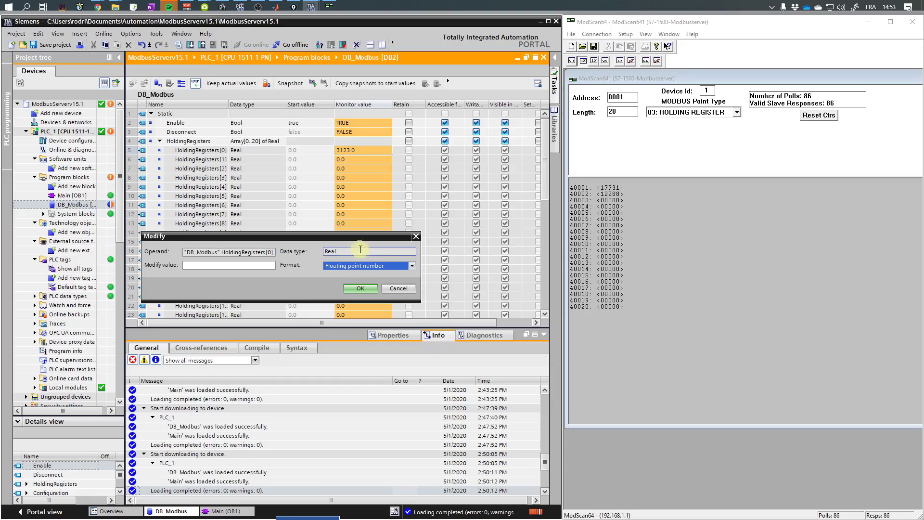
pyautogui.click(403, 290)
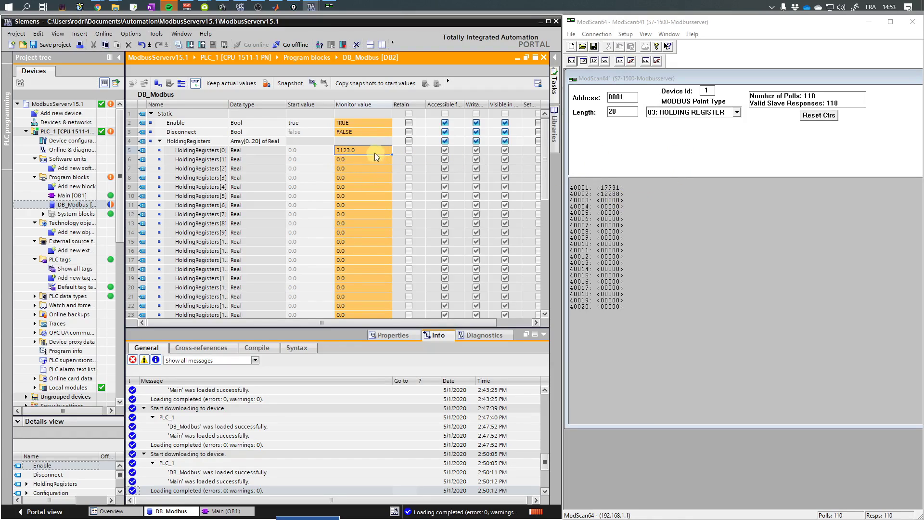
# Modify the monitored value of HoldingRegisters[0] to 1000 in floating-point format
pyautogui.hotkey('ctrl', 'shift', '2')
pyautogui.write('1000')
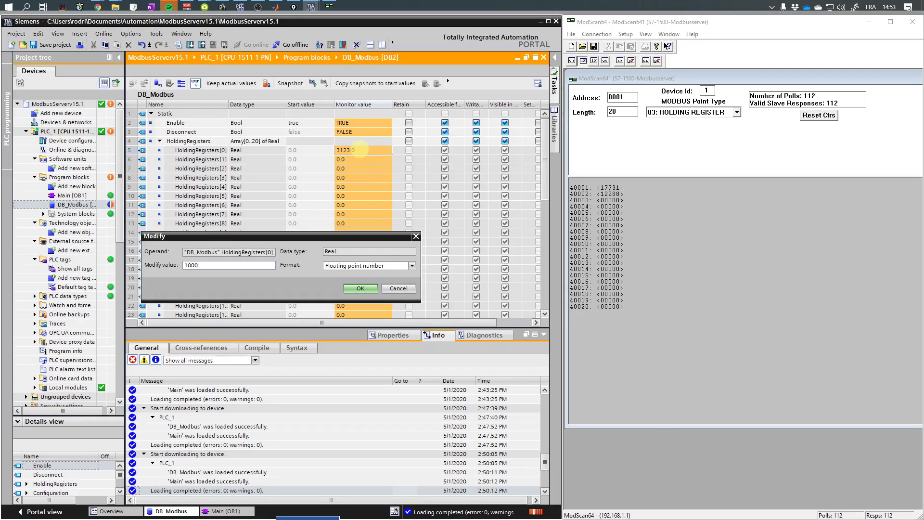
pyautogui.press('Return')
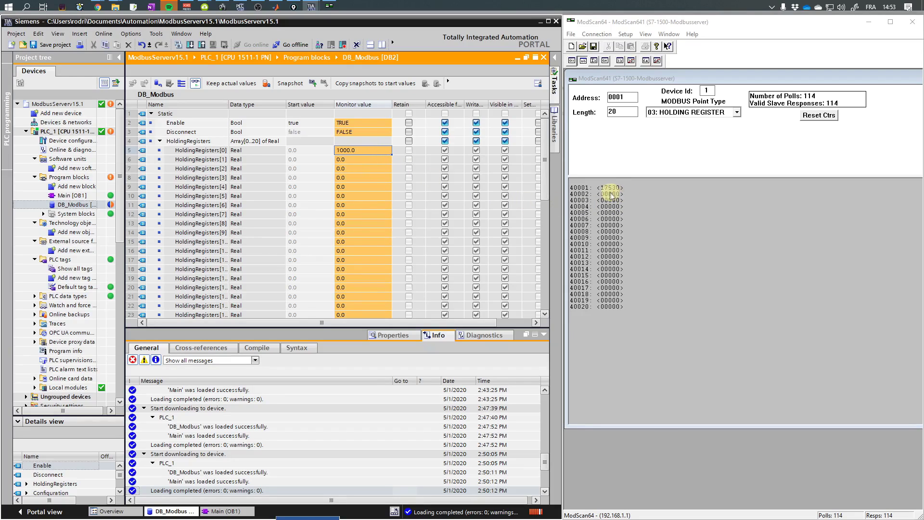
# Modify the monitored value of HoldingRegisters[0] to 10000 in floating-point format
pyautogui.hotkey('ctrl', 'shift', '2')
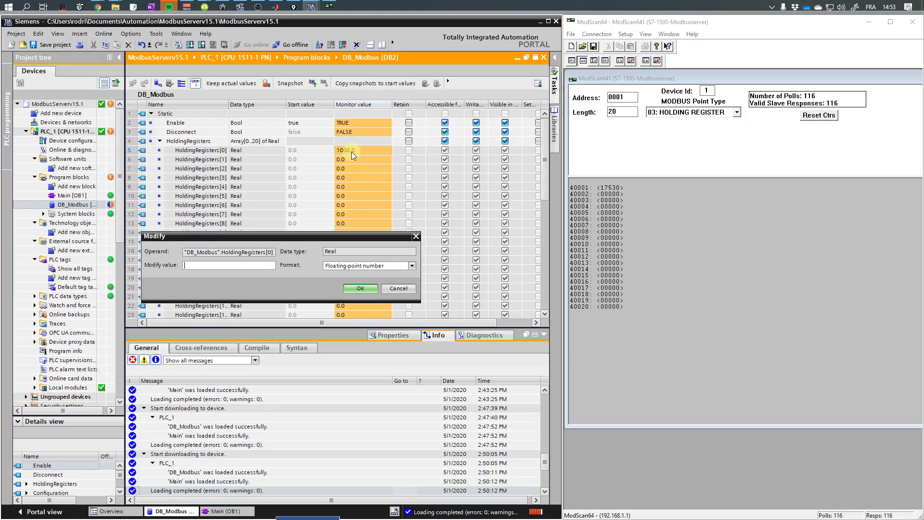
pyautogui.write('10000')
pyautogui.press('Return')
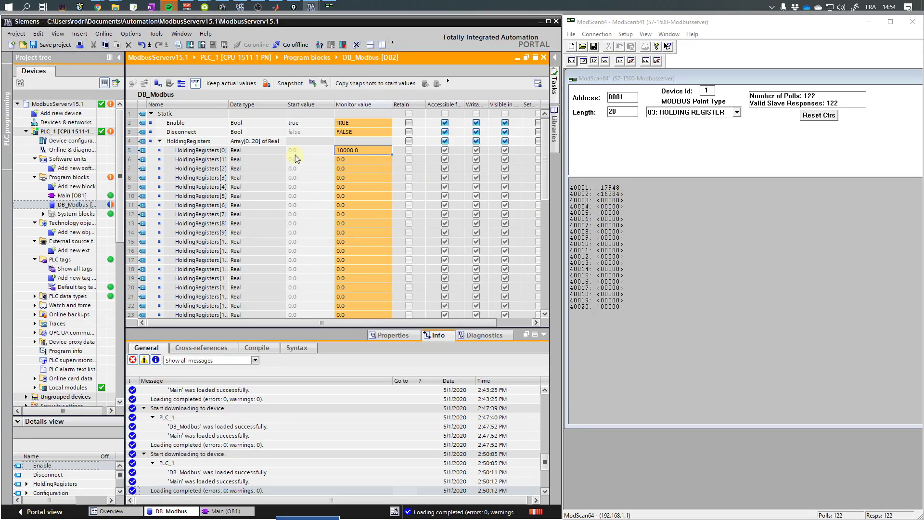
pyautogui.click(353, 160)
pyautogui.click(359, 168)
pyautogui.click(357, 178)
pyautogui.click(357, 187)
pyautogui.click(354, 195)
pyautogui.click(369, 153)
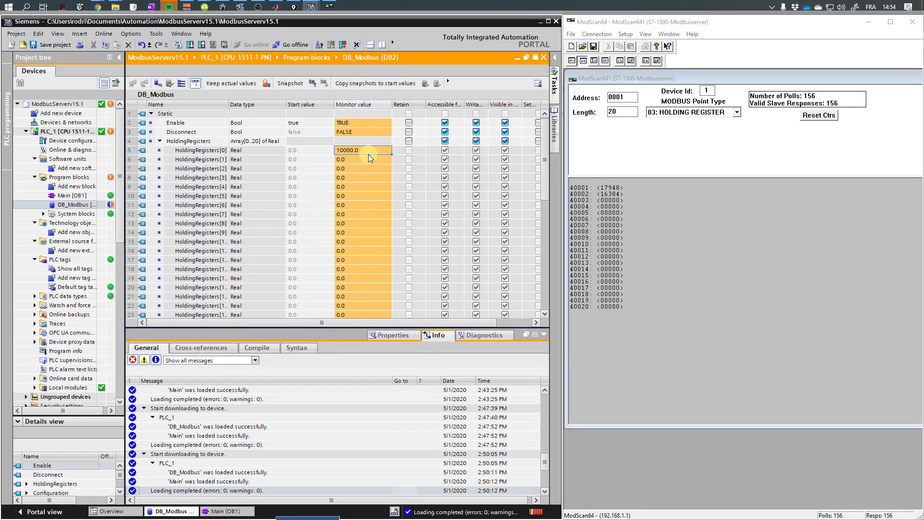